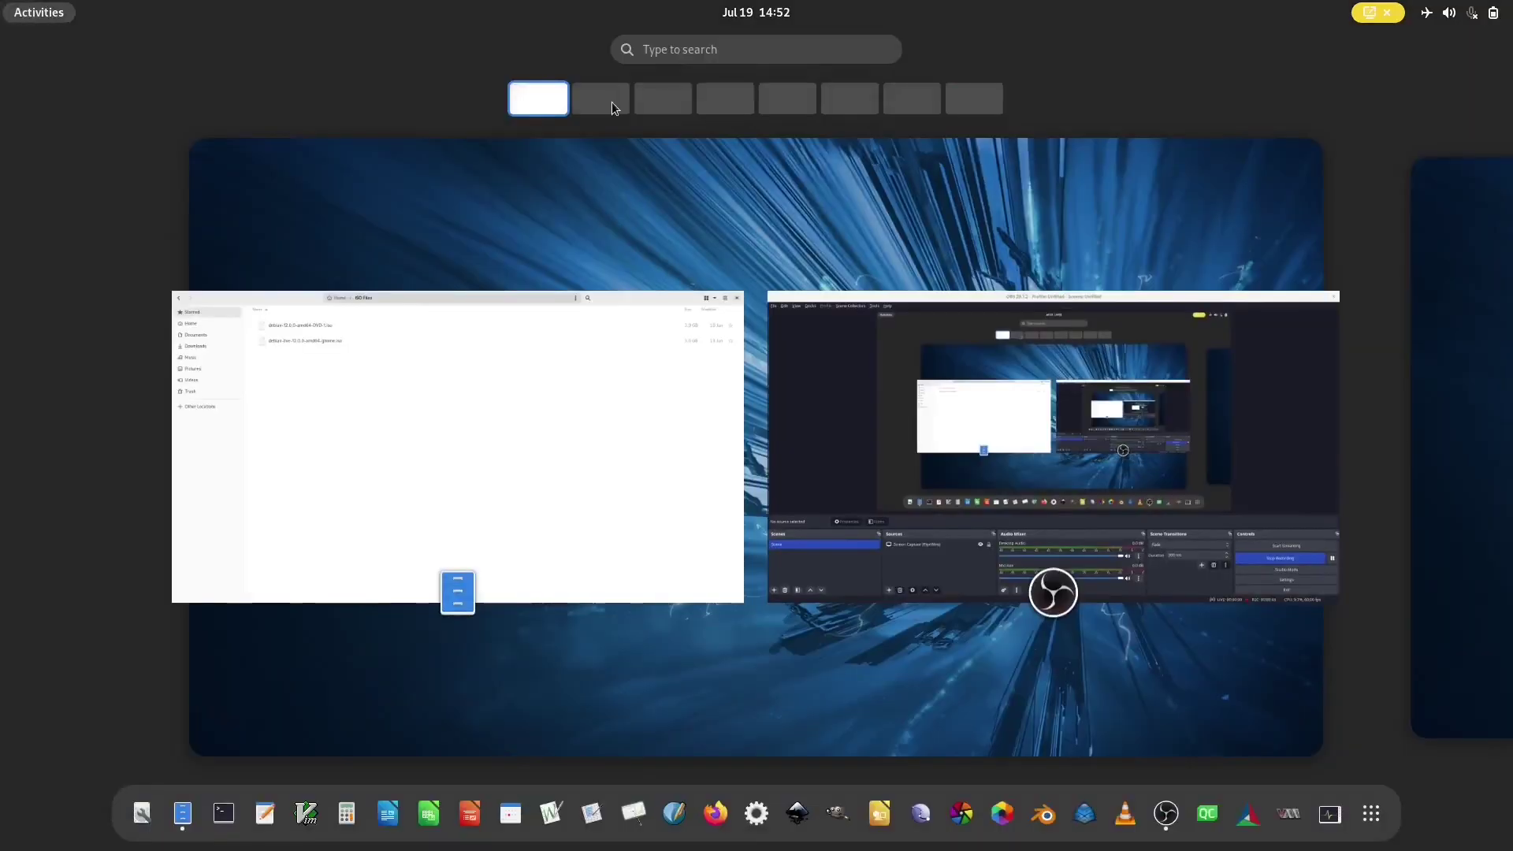
On the empty second workspace, launch Disks from the app grid and maximize its window.
left_click(611, 102)
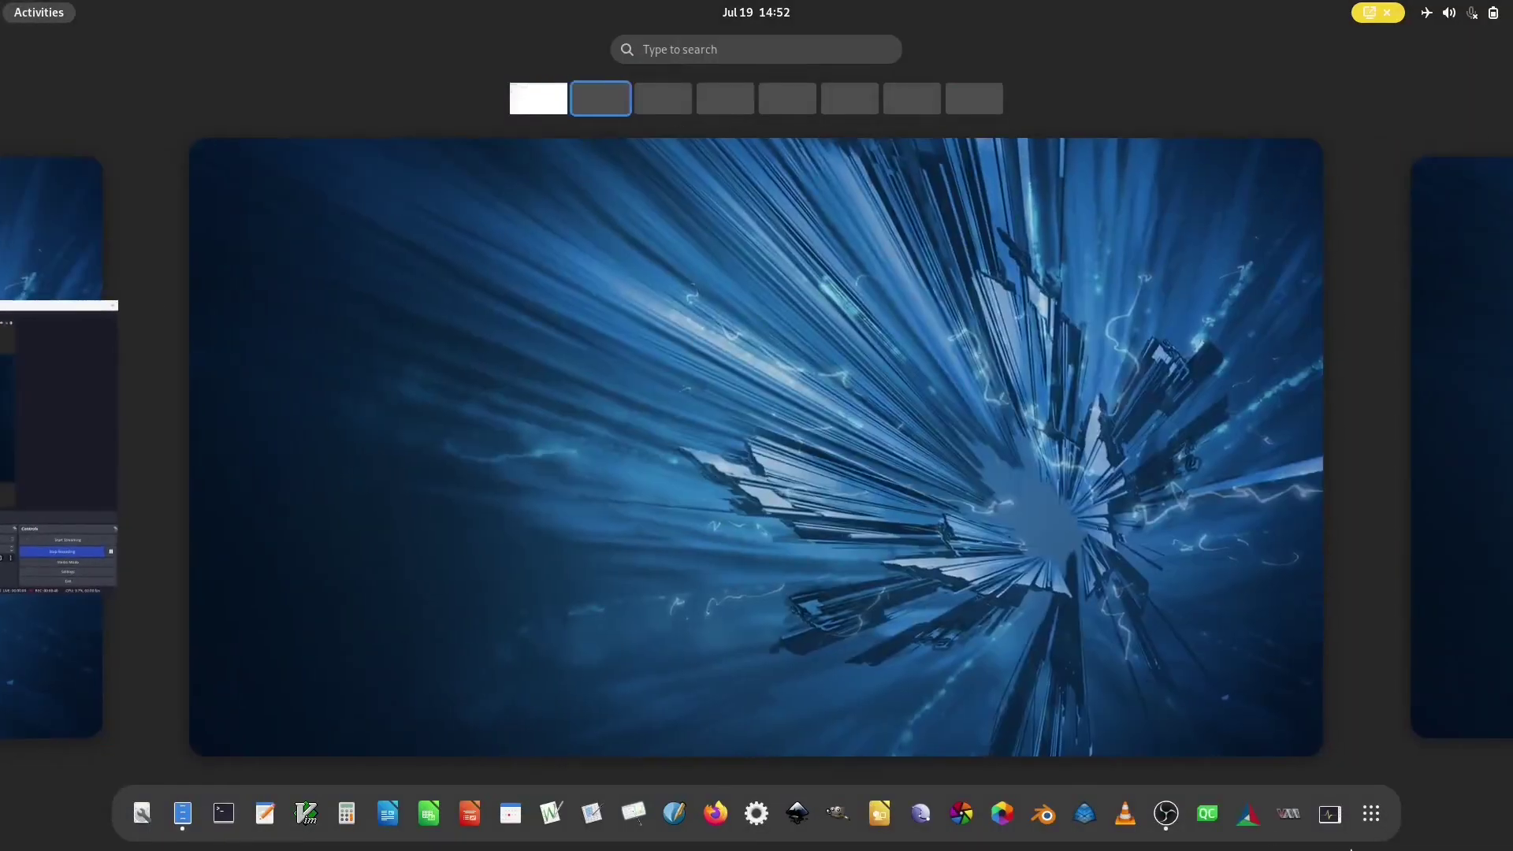
left_click(1371, 814)
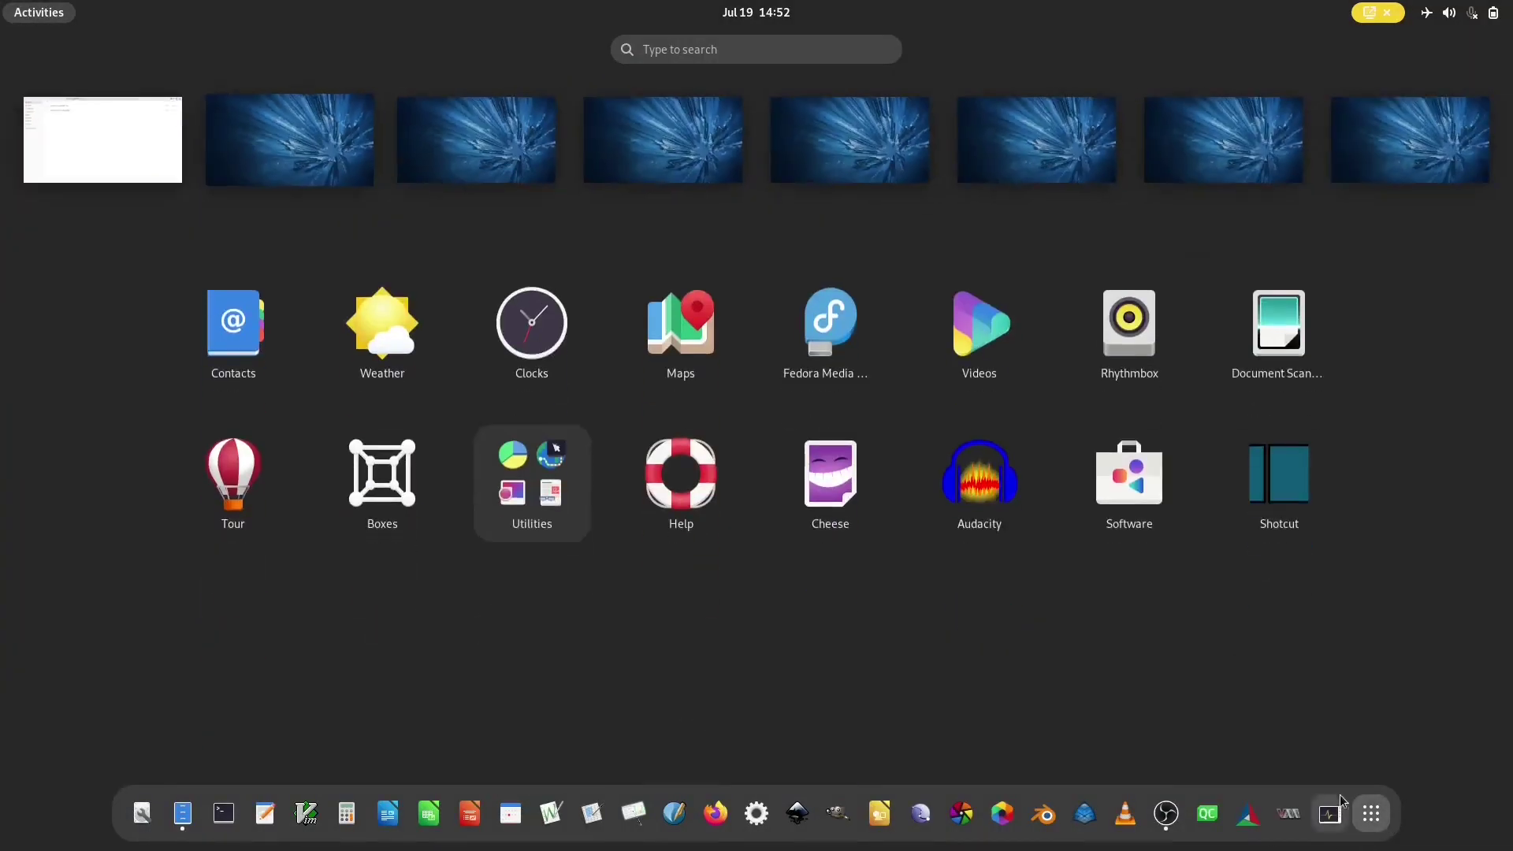
left_click(555, 490)
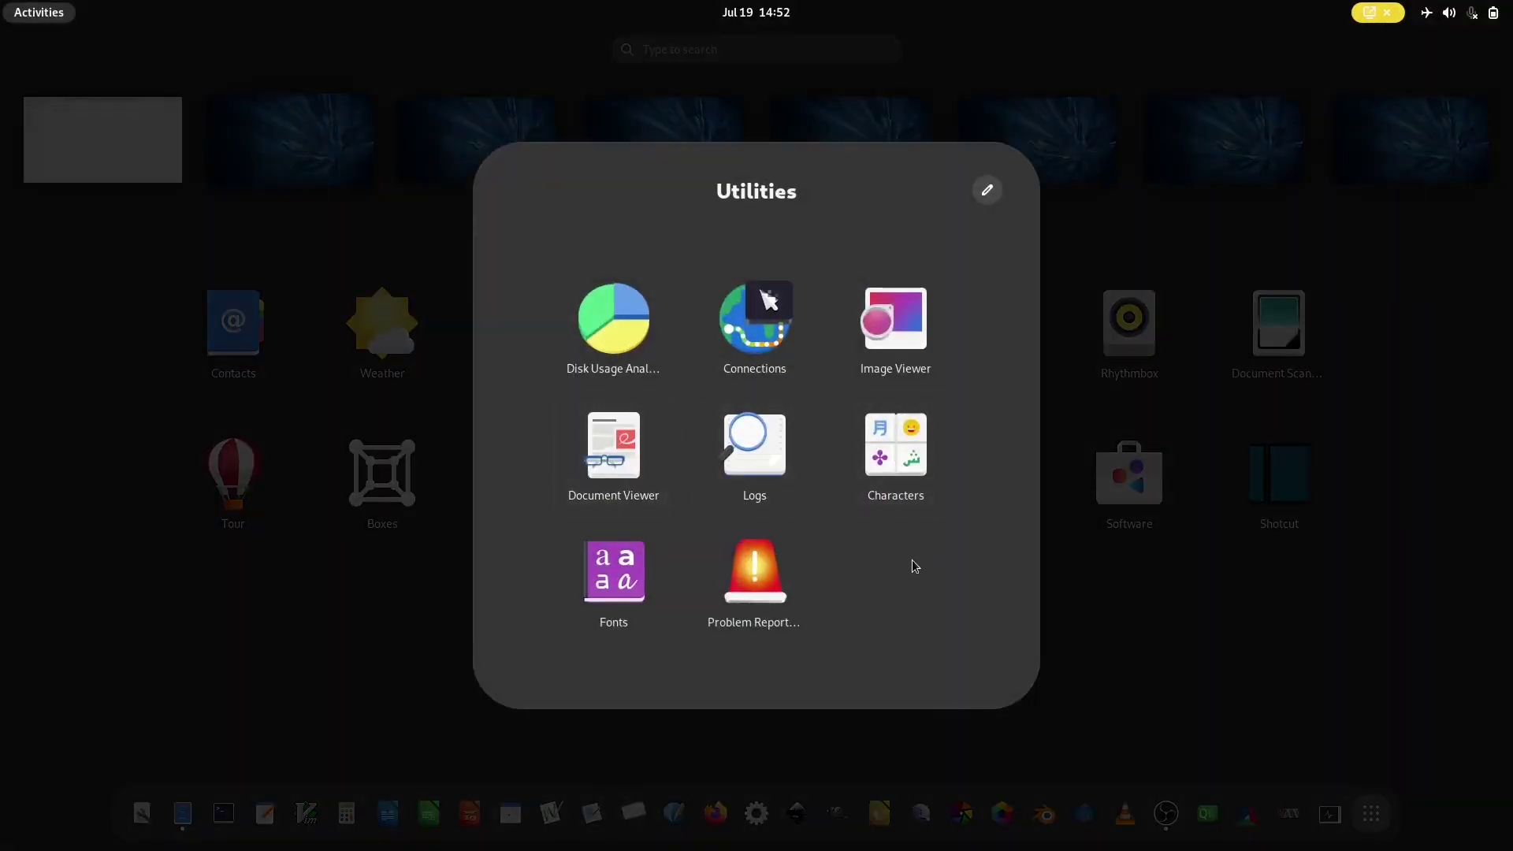
left_click(1109, 603)
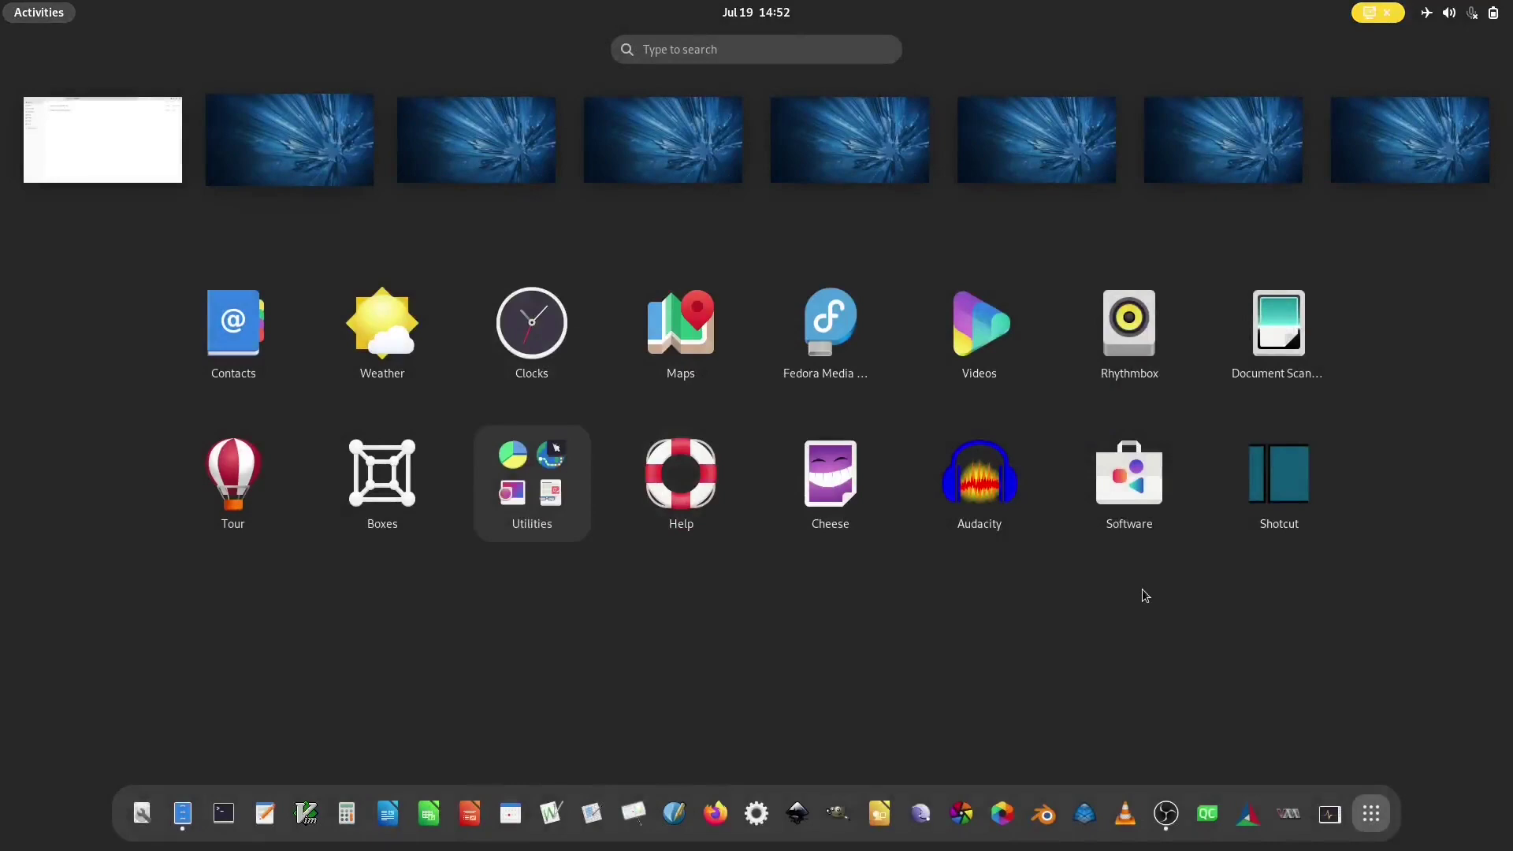
left_click(142, 815)
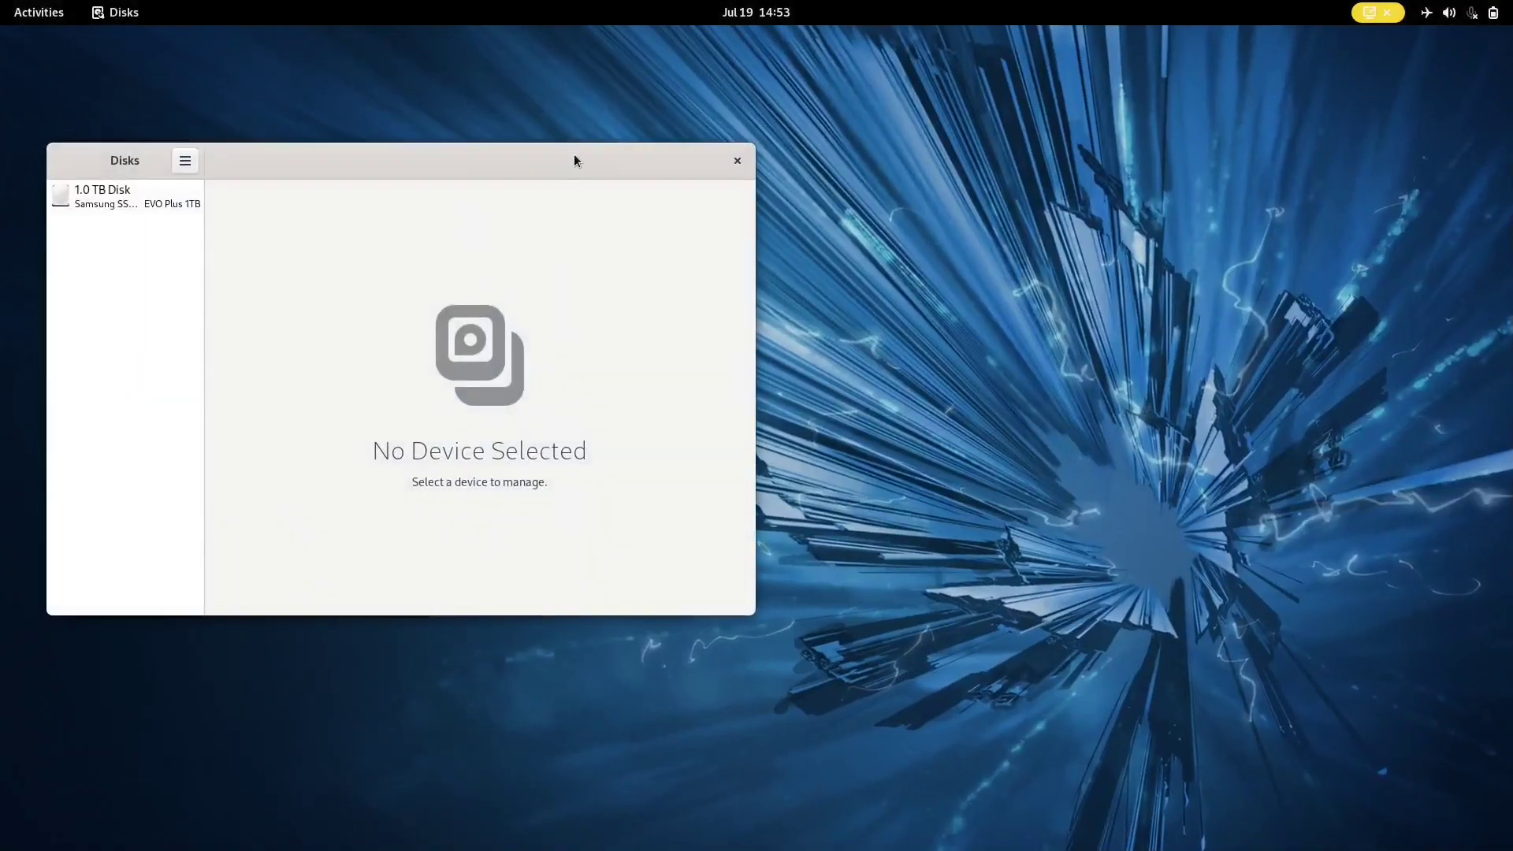
double_click(573, 156)
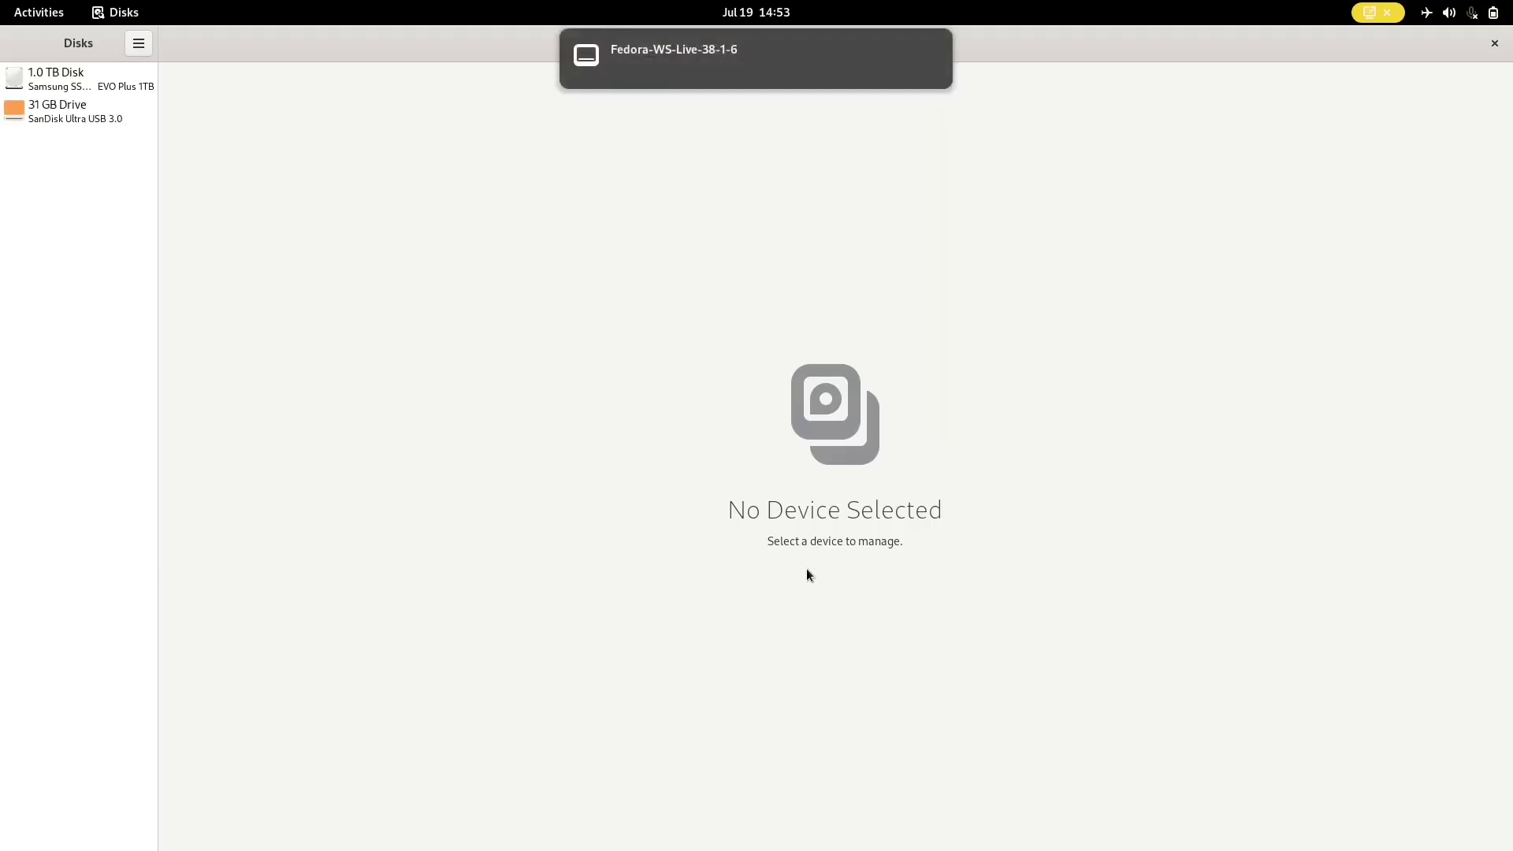
Quick-format the 31 GB SanDisk USB drive with an MBR/DOS partition table.
left_click(46, 115)
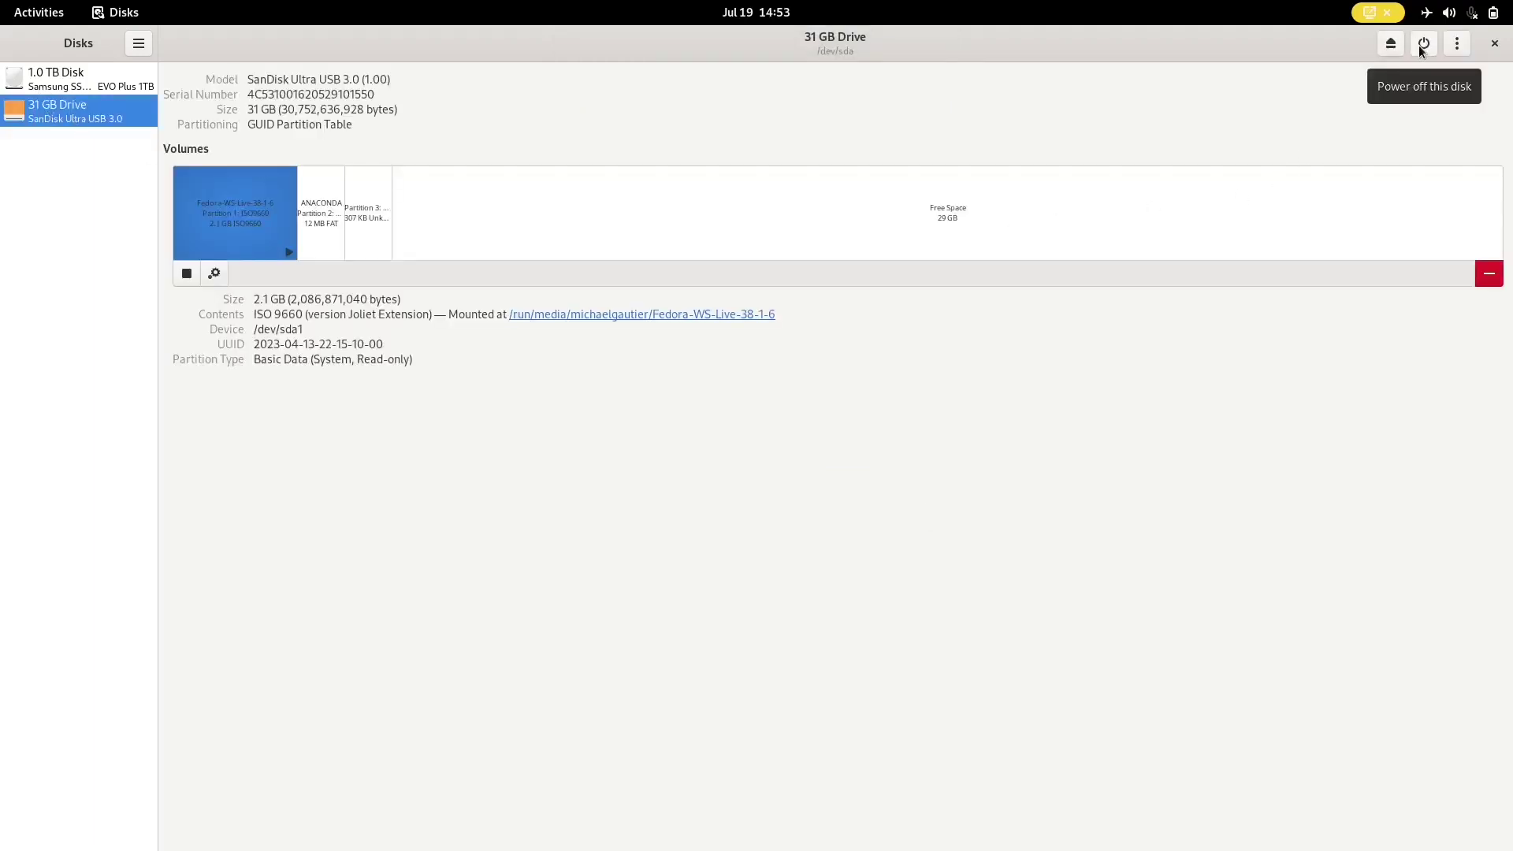
left_click(1457, 44)
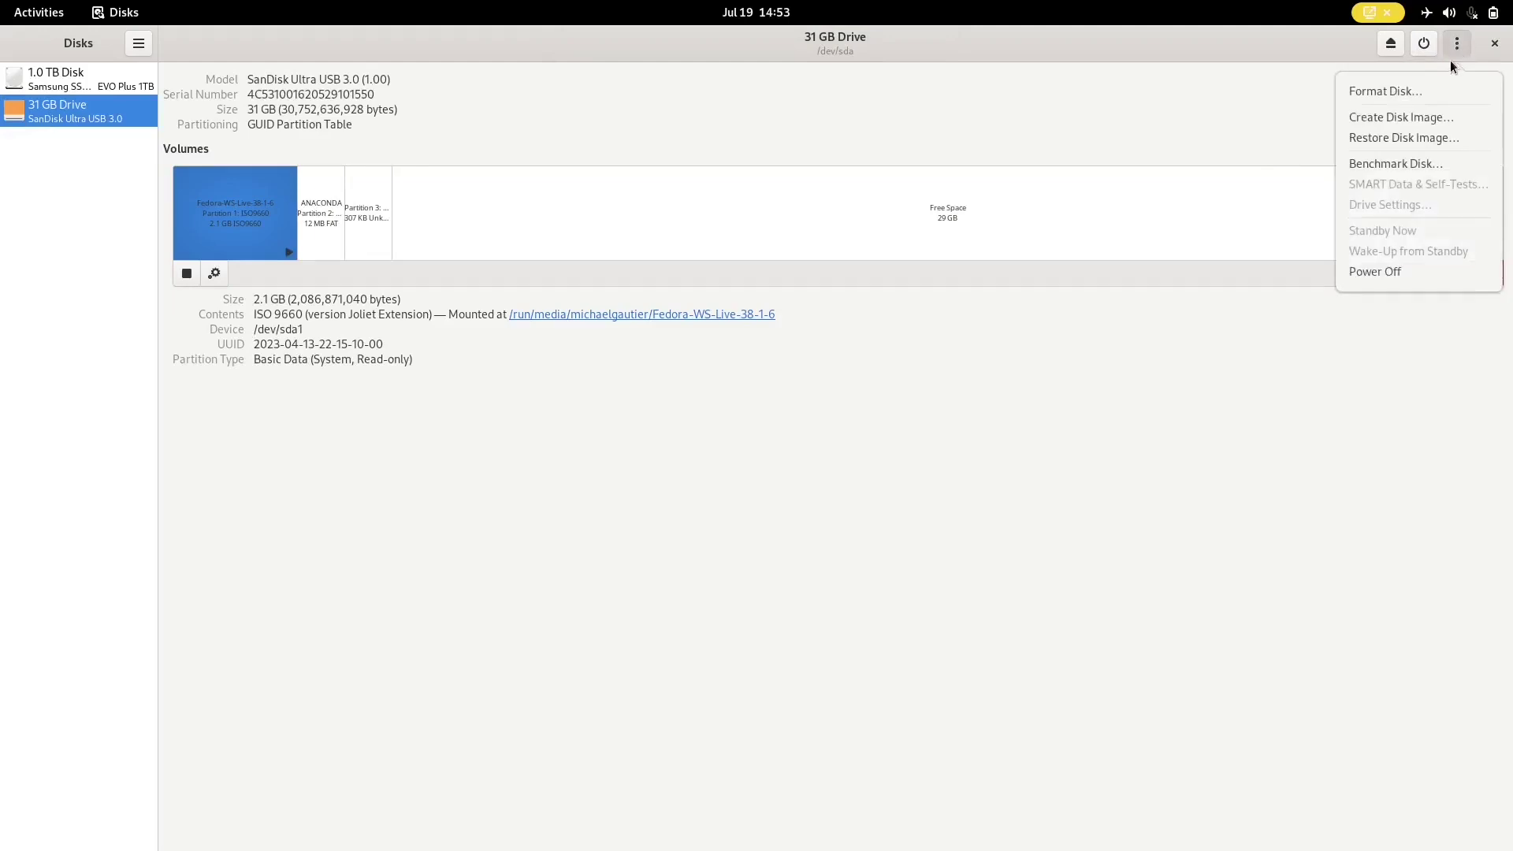
left_click(1434, 91)
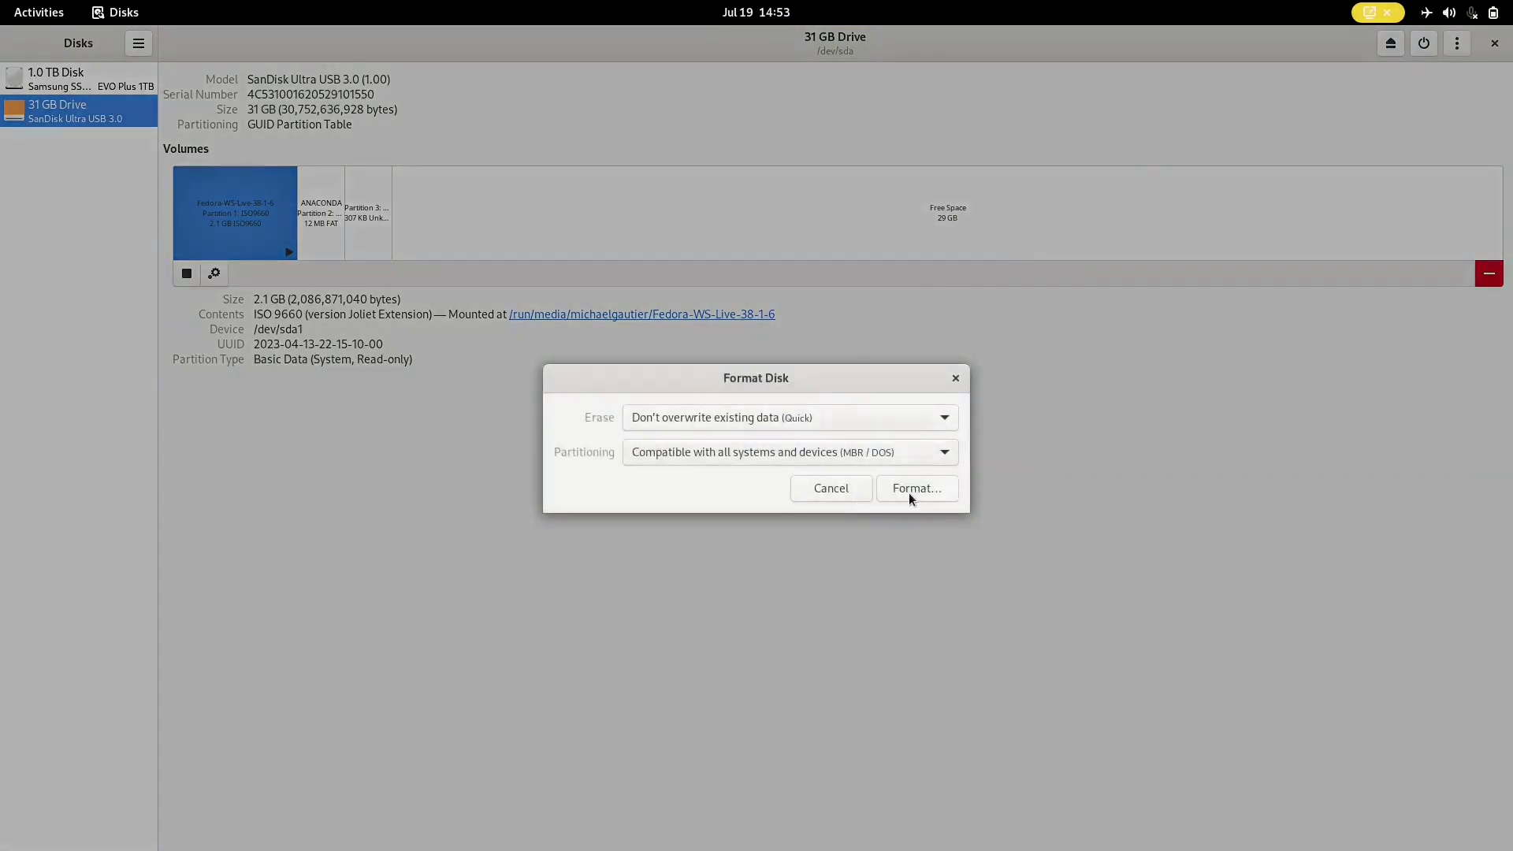
left_click(909, 488)
left_click(881, 595)
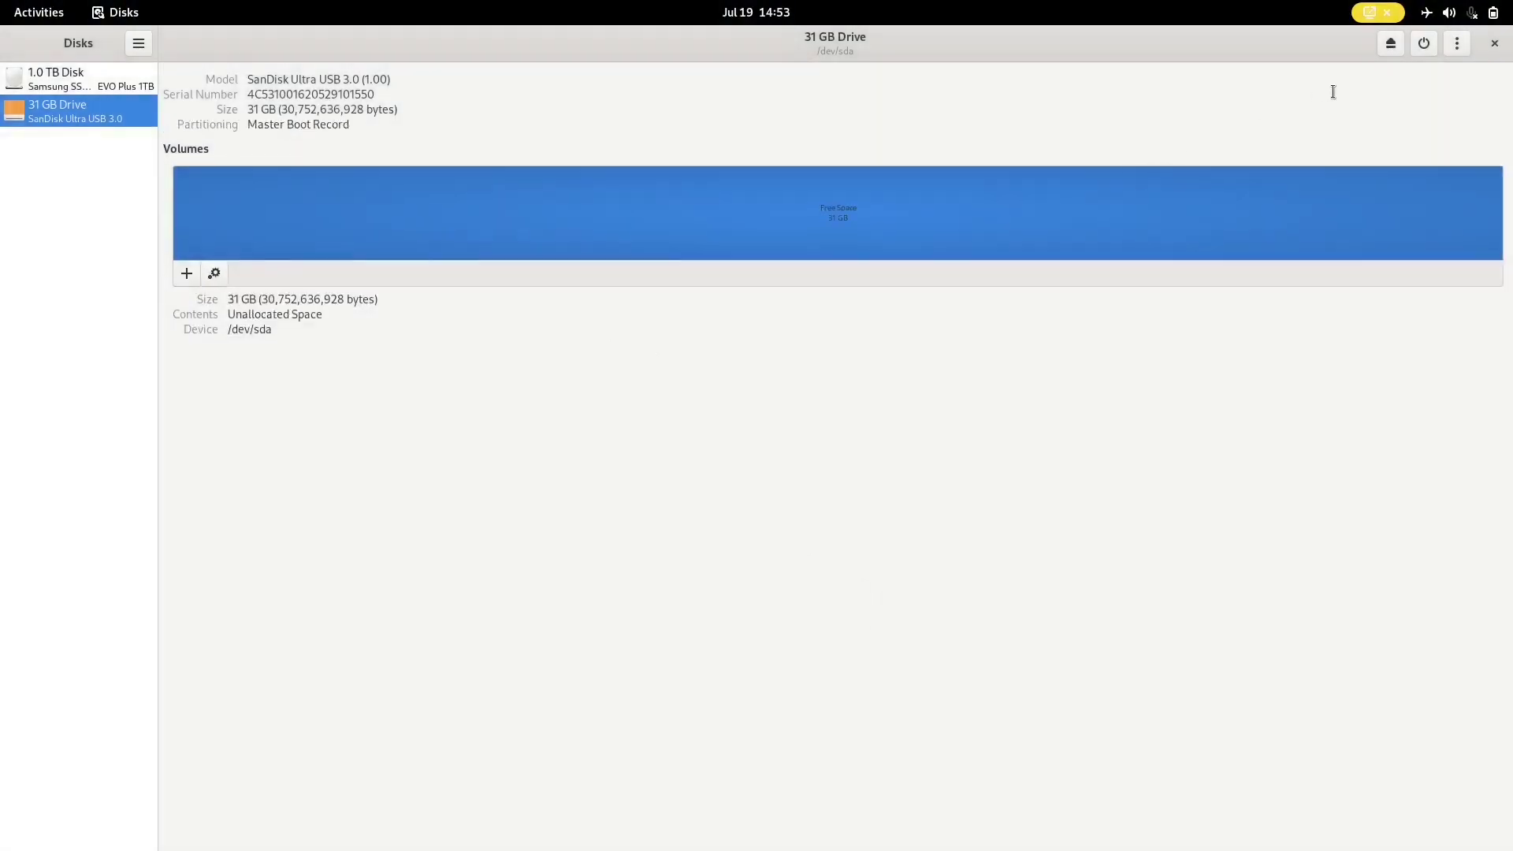
Choose debian-live-12.0.0-amd64-gnome.iso as the disk image to restore onto the 31 GB drive.
left_click(1458, 46)
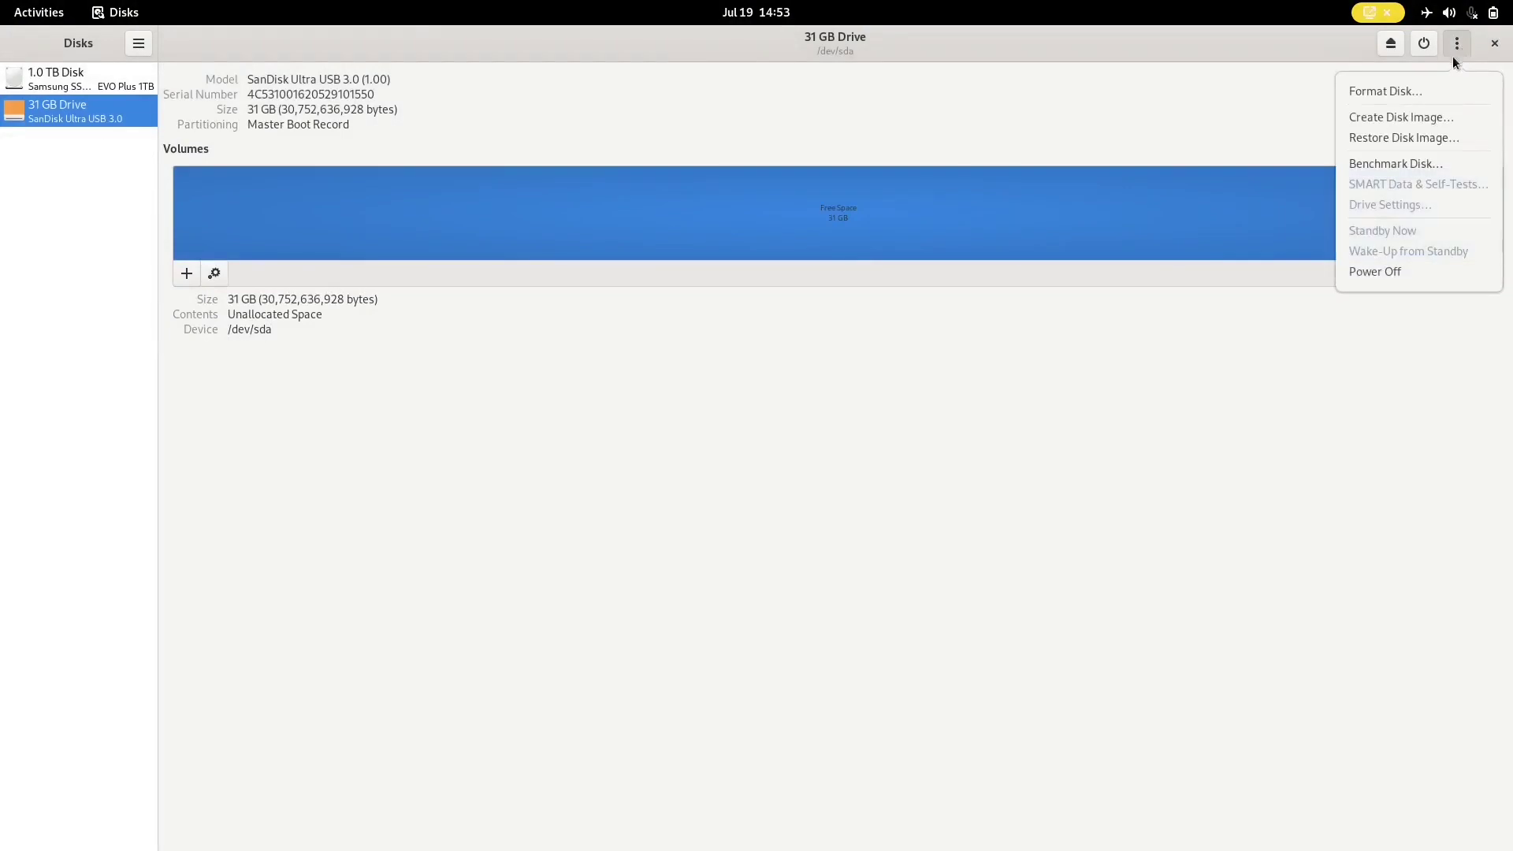
left_click(1399, 139)
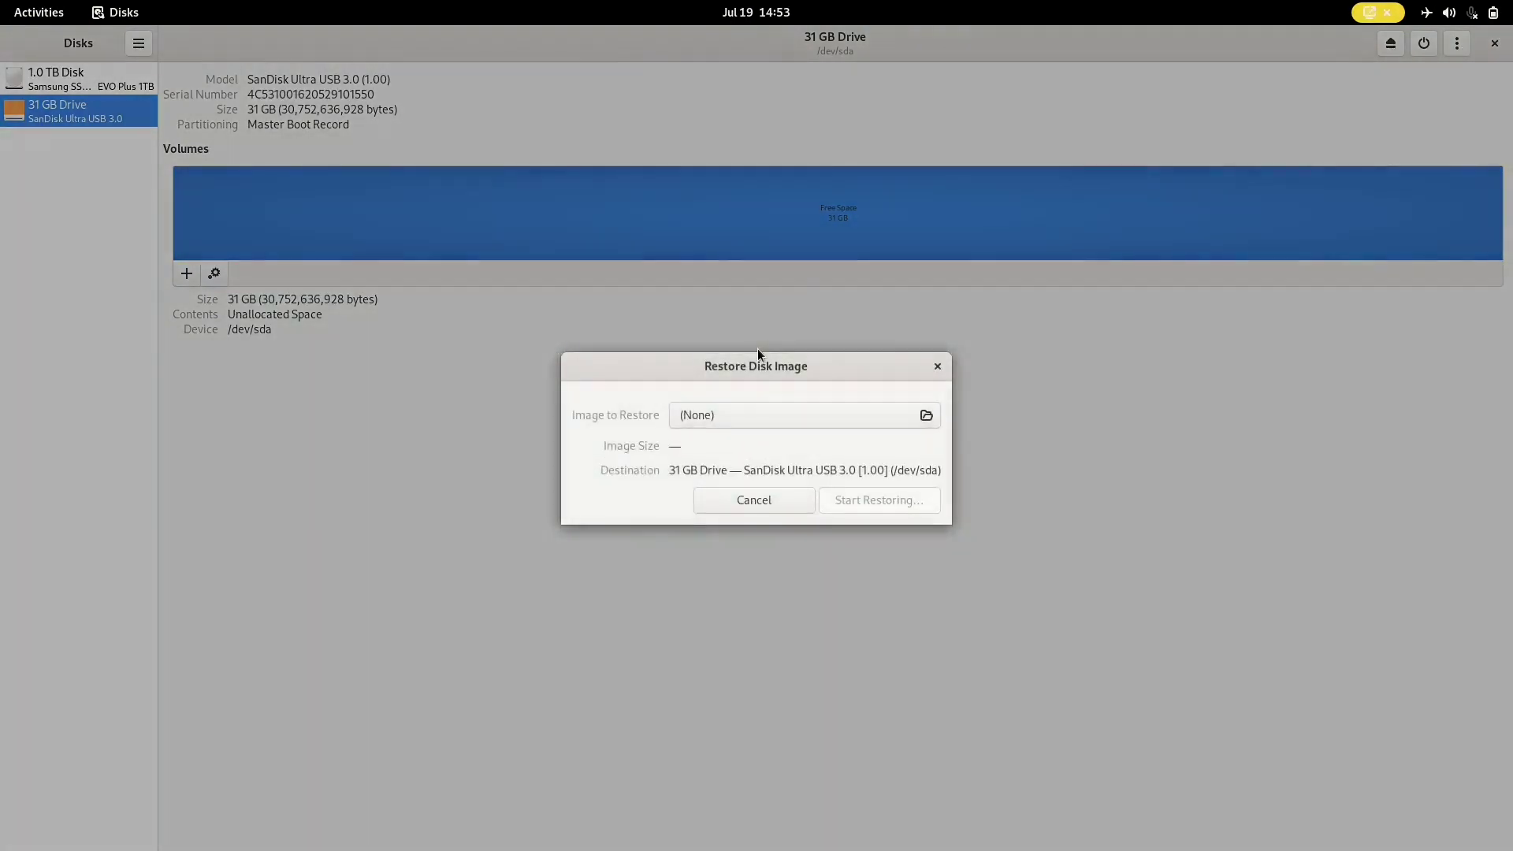
left_click(783, 425)
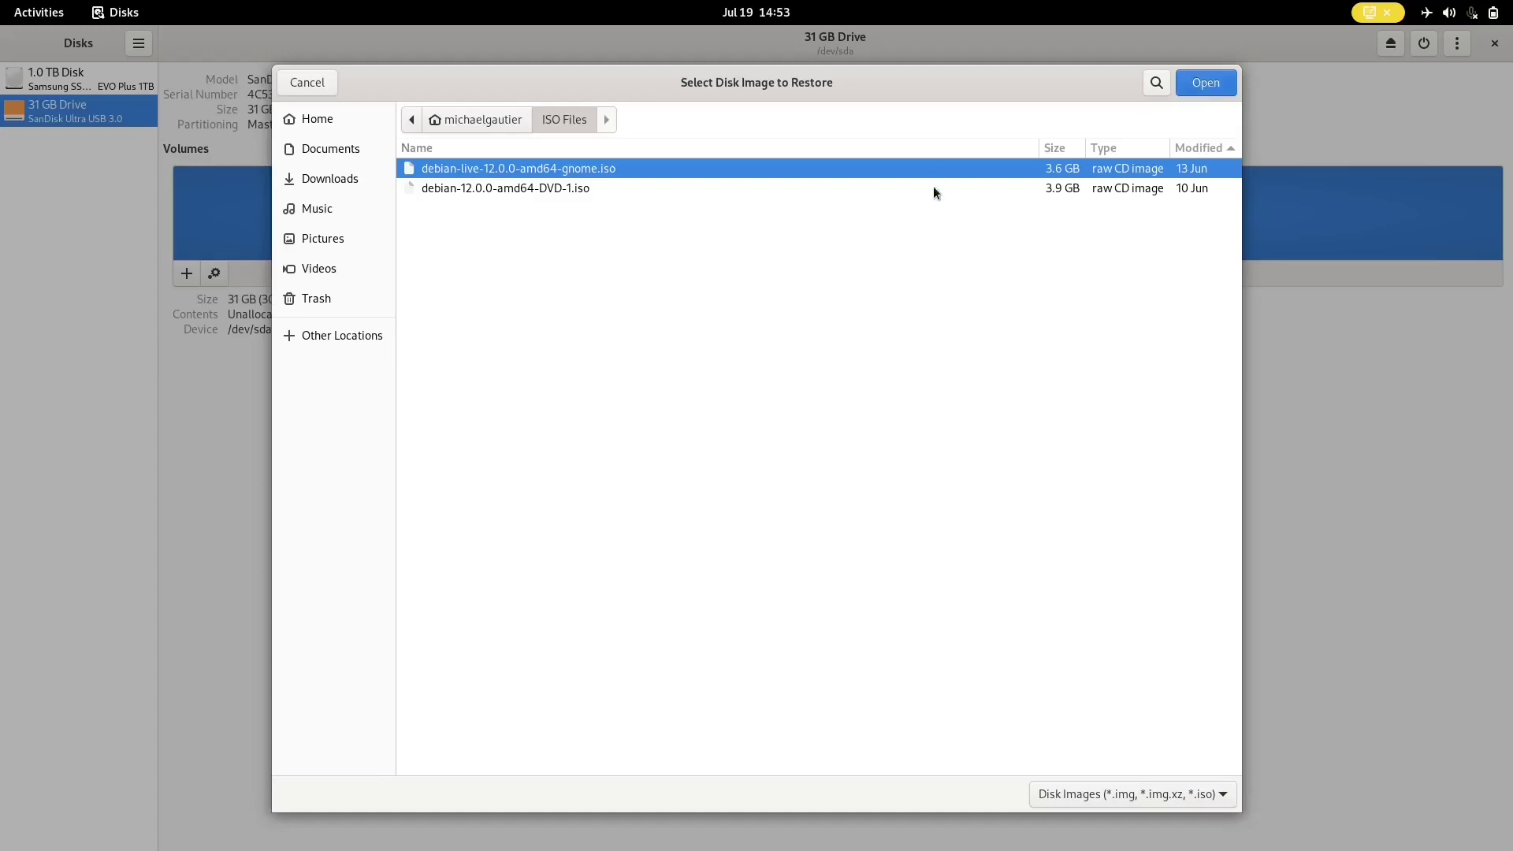
left_click(1205, 83)
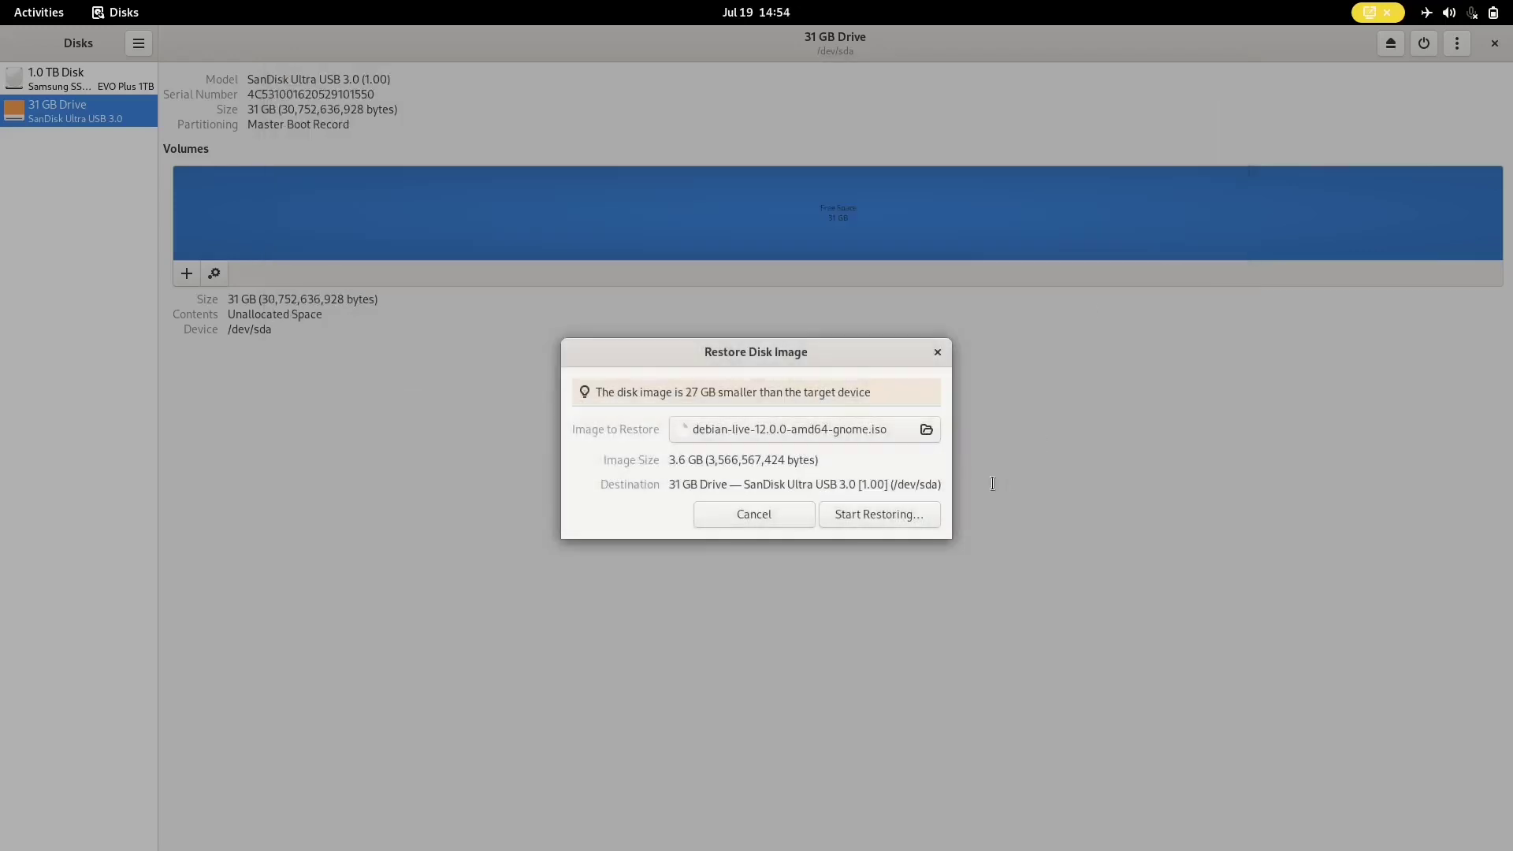
Confirm overwriting the USB drive and authorize with the account password to write the Debian image.
left_click(881, 514)
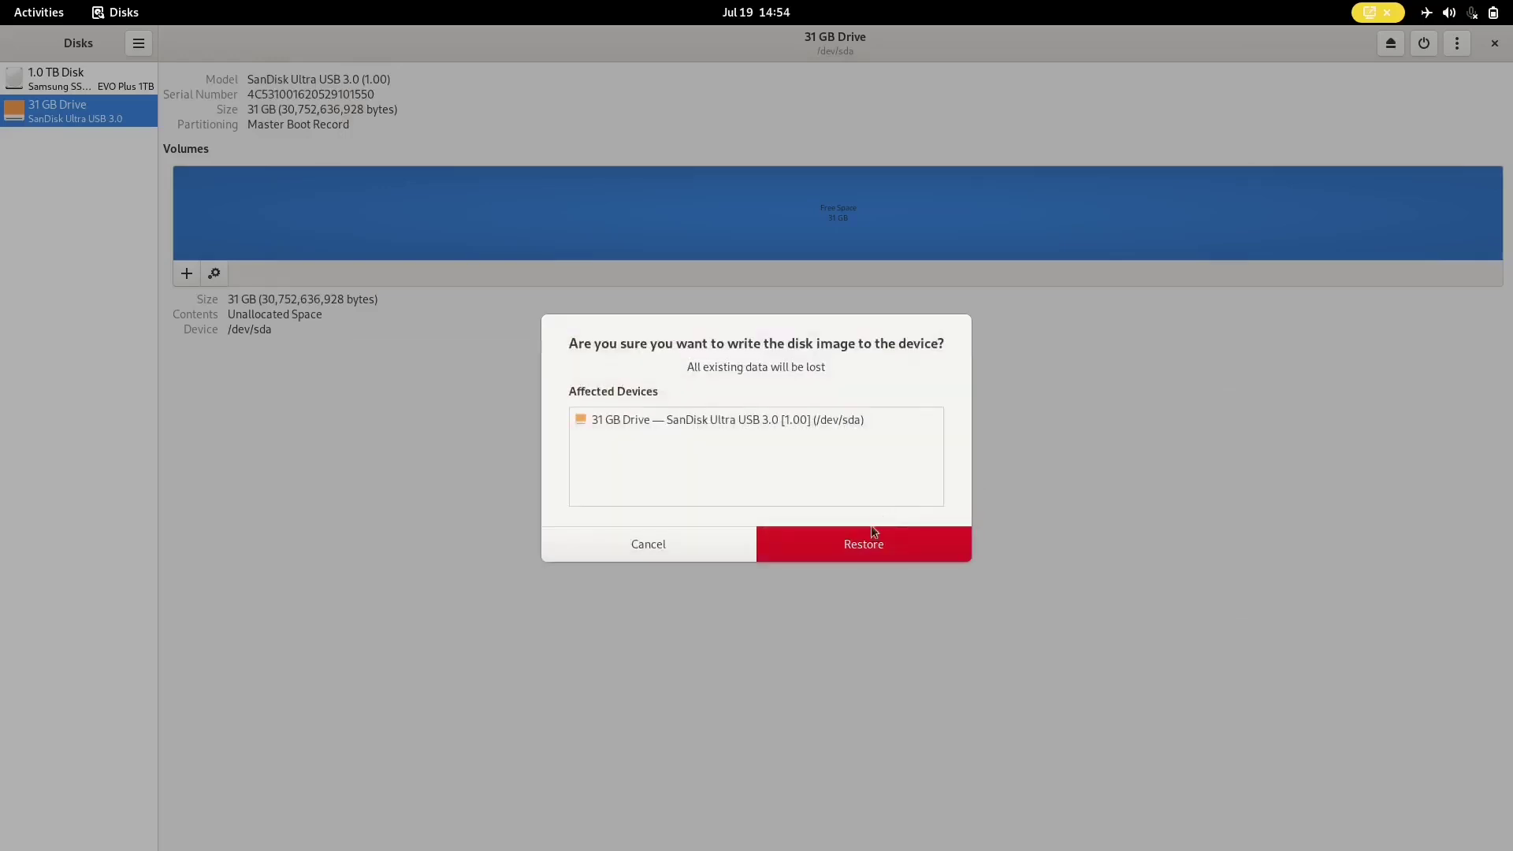
left_click(867, 542)
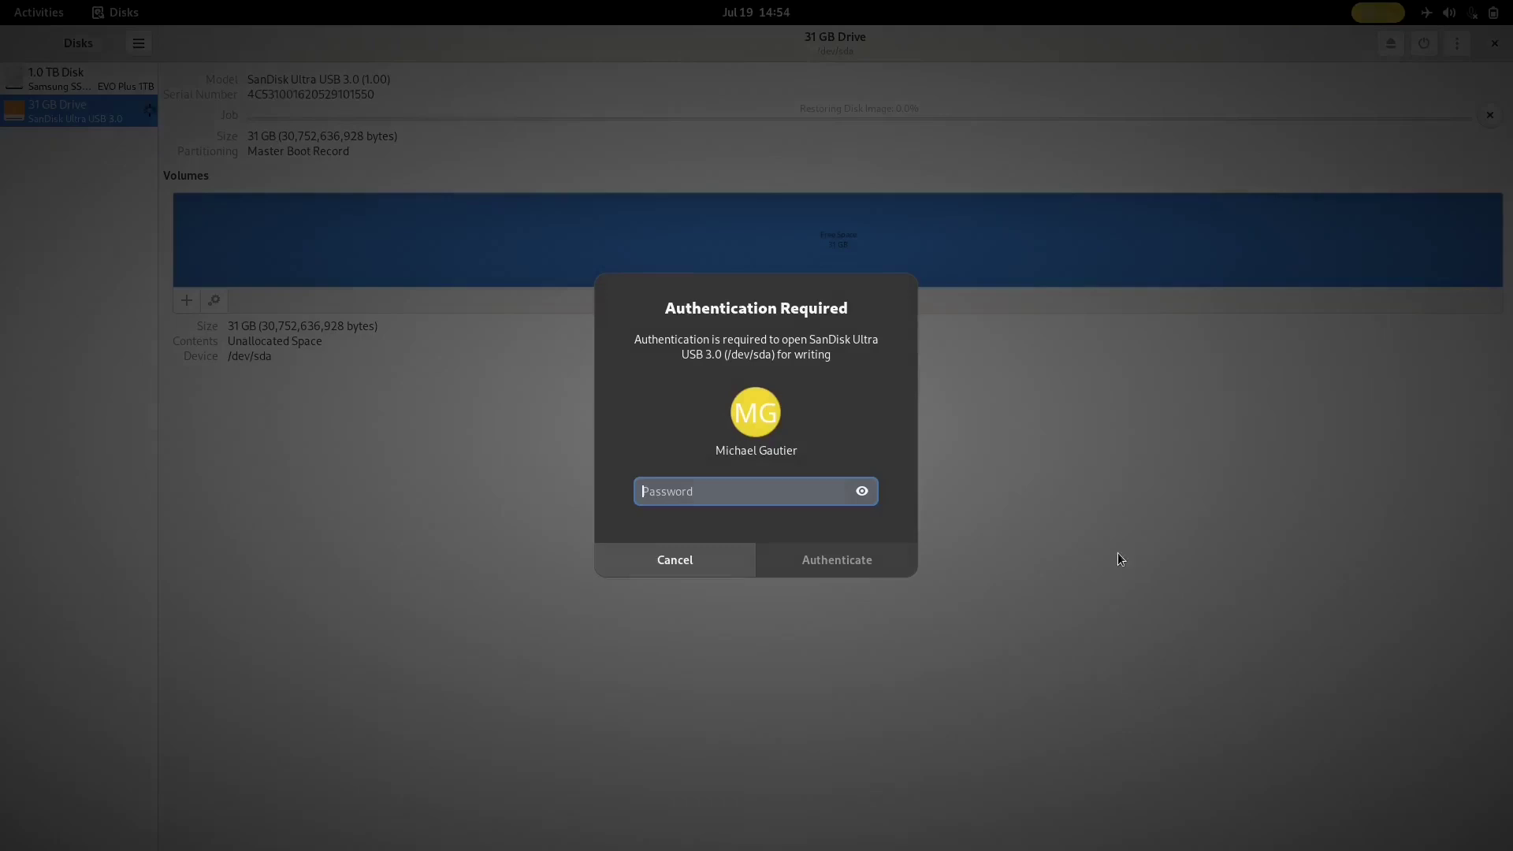
key("Return")
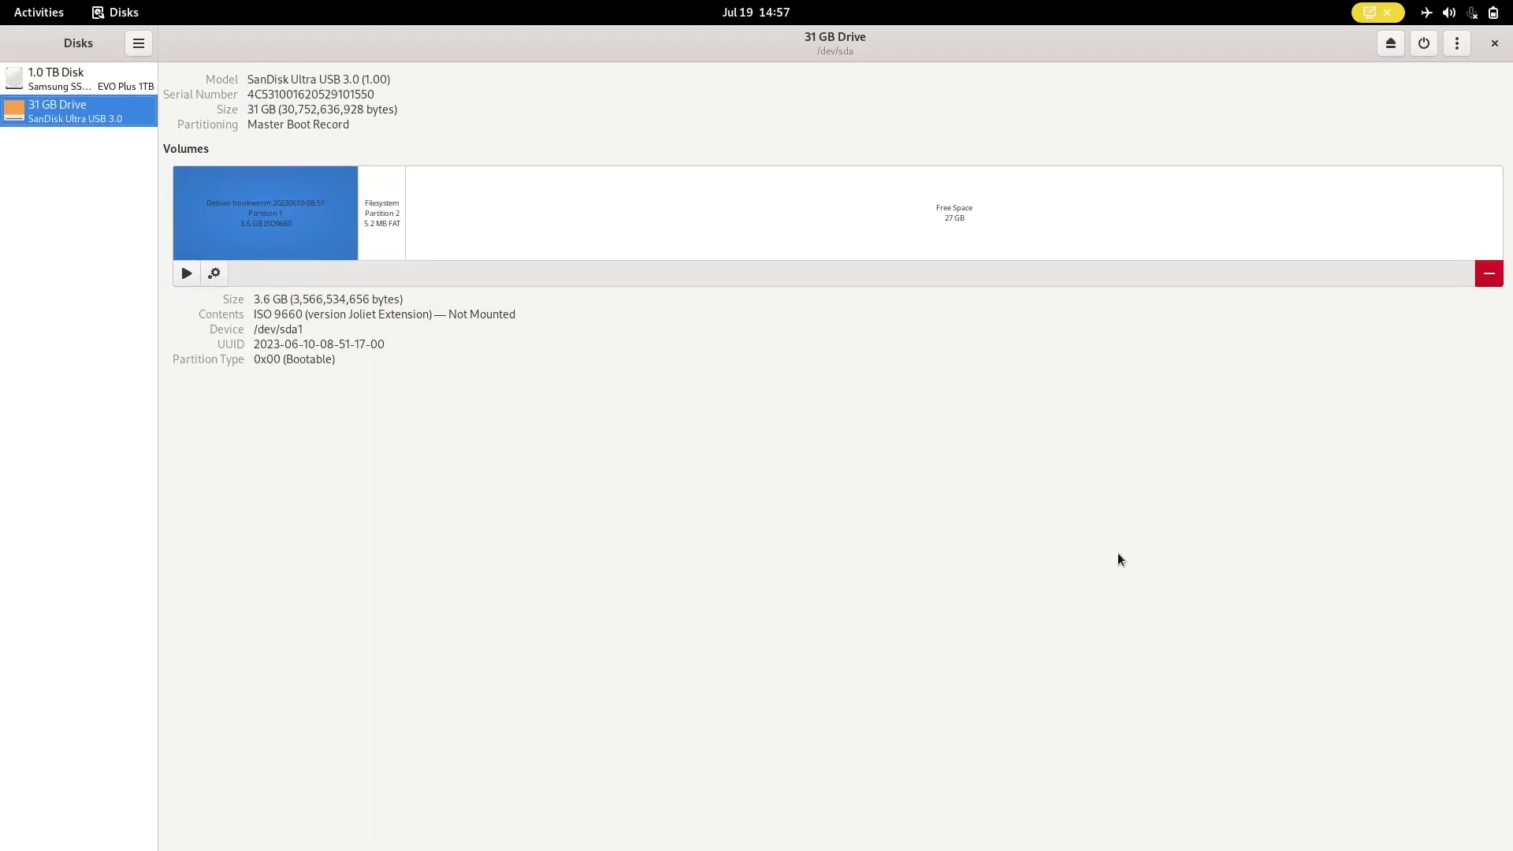
Eject and power off the USB drive, then stop the OBS Studio recording on its workspace.
left_click(1390, 46)
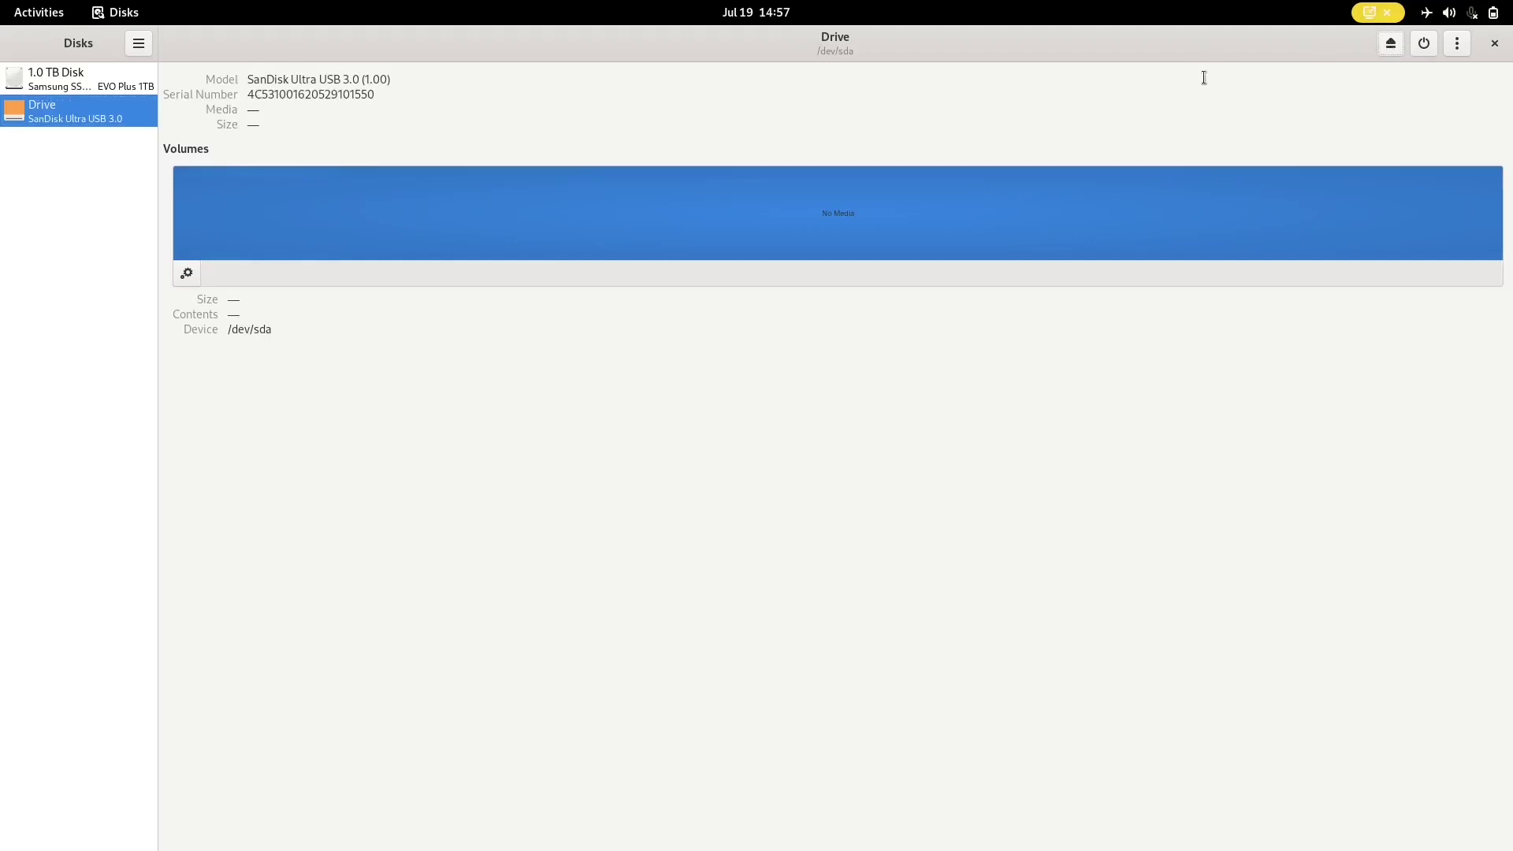
left_click(1421, 48)
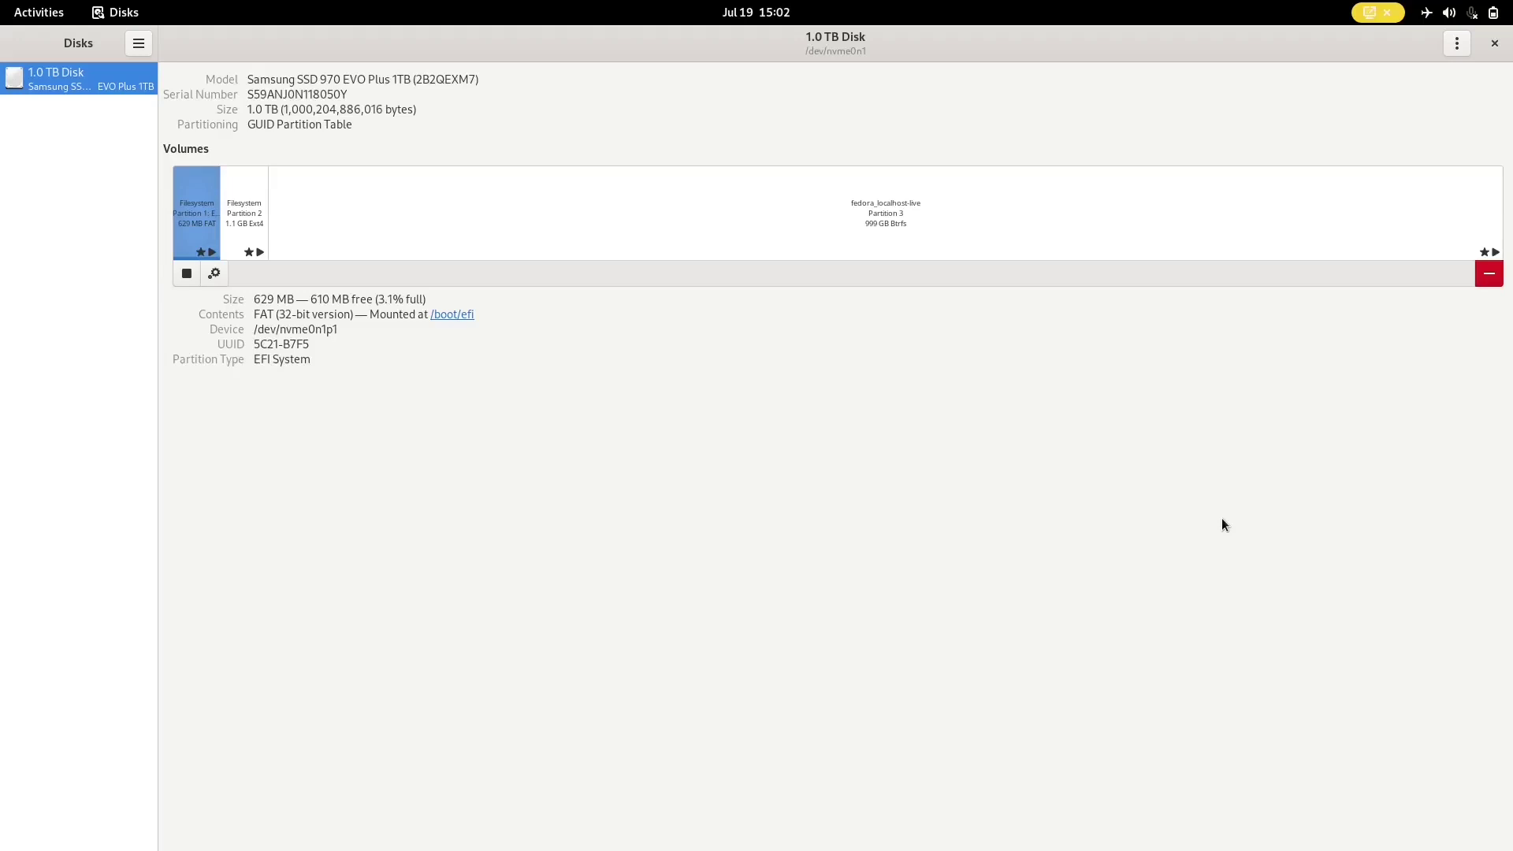
key("super")
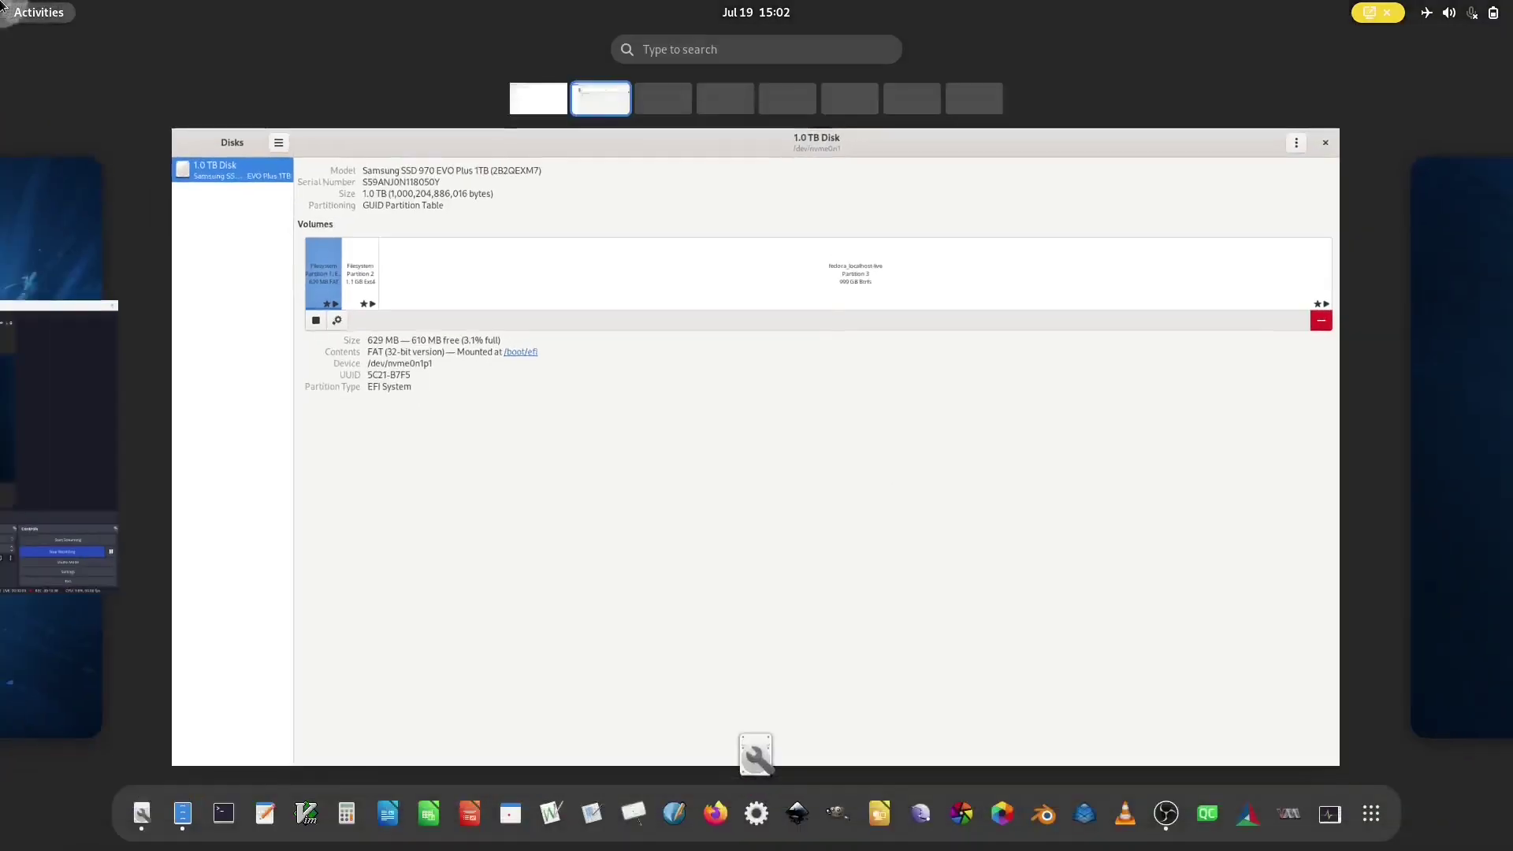
left_click(79, 405)
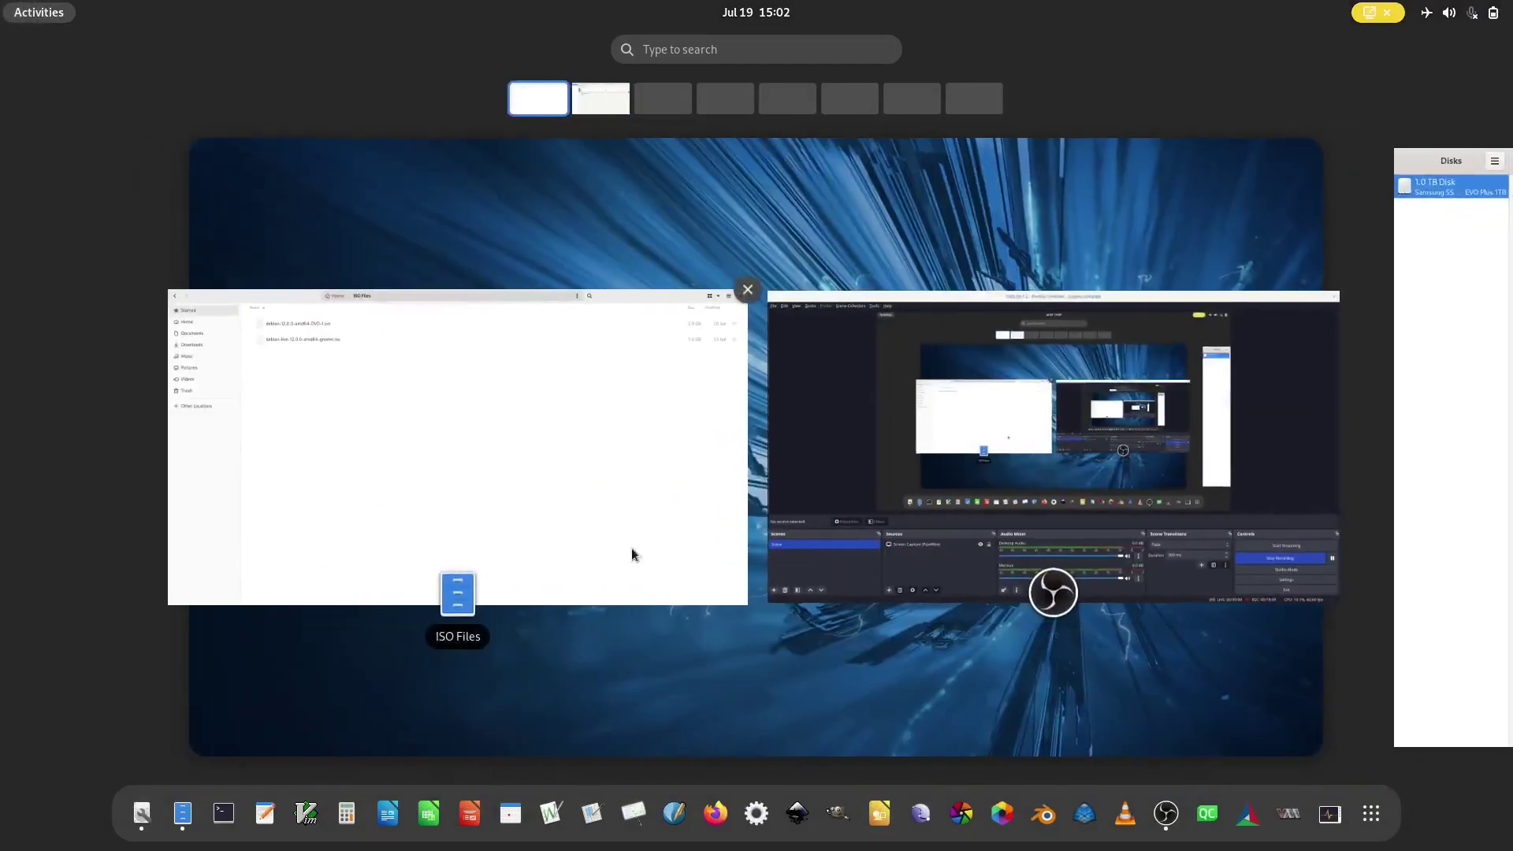
left_click(1203, 516)
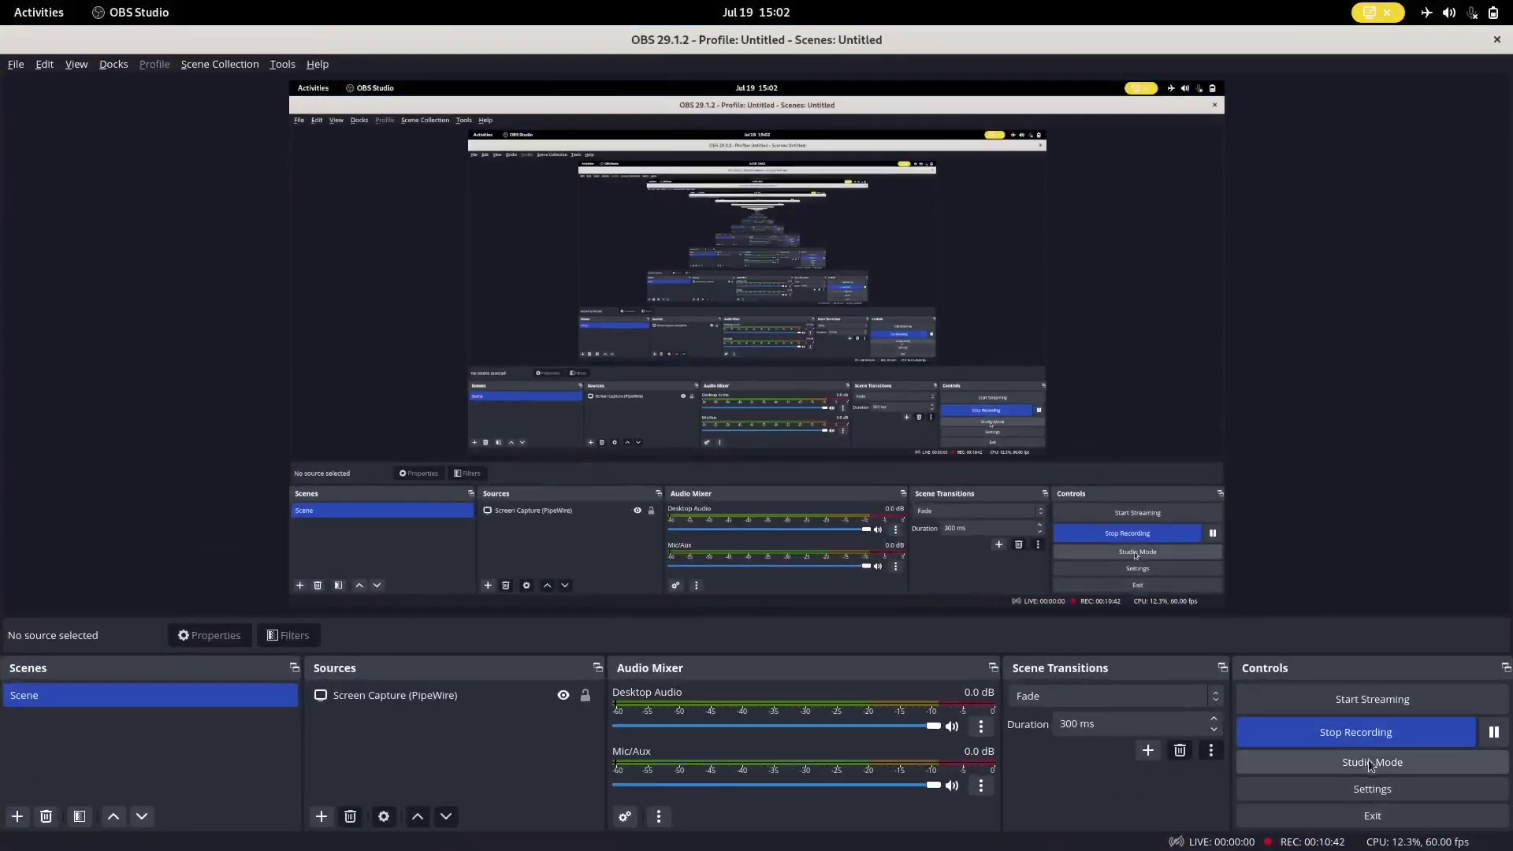
left_click(1378, 734)
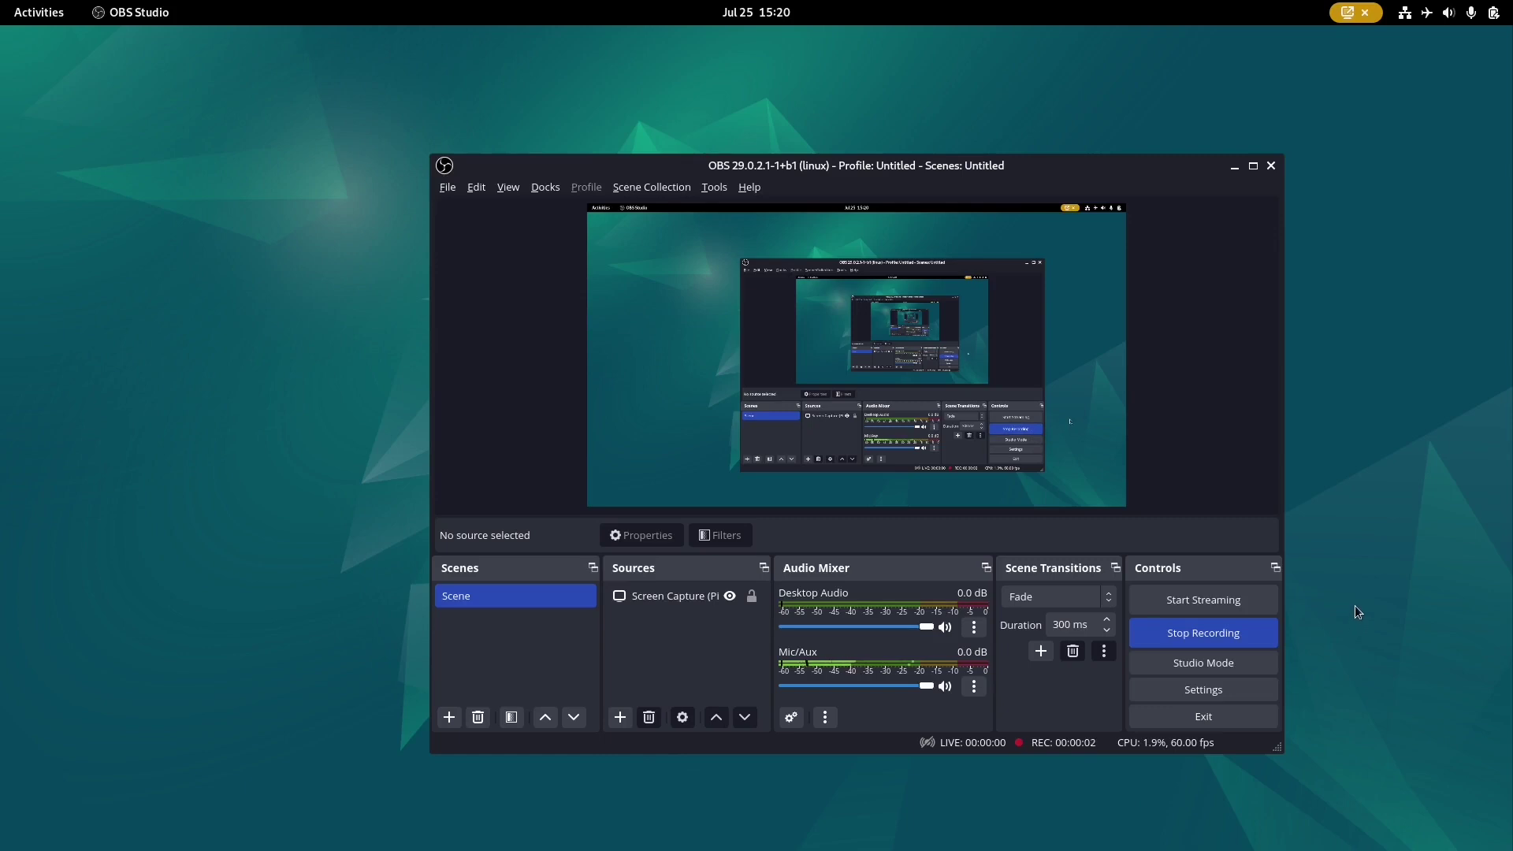
In the terminal, run sudo apt upgrade, finding everything up to date, then clear the screen.
mouse_move(0, 0)
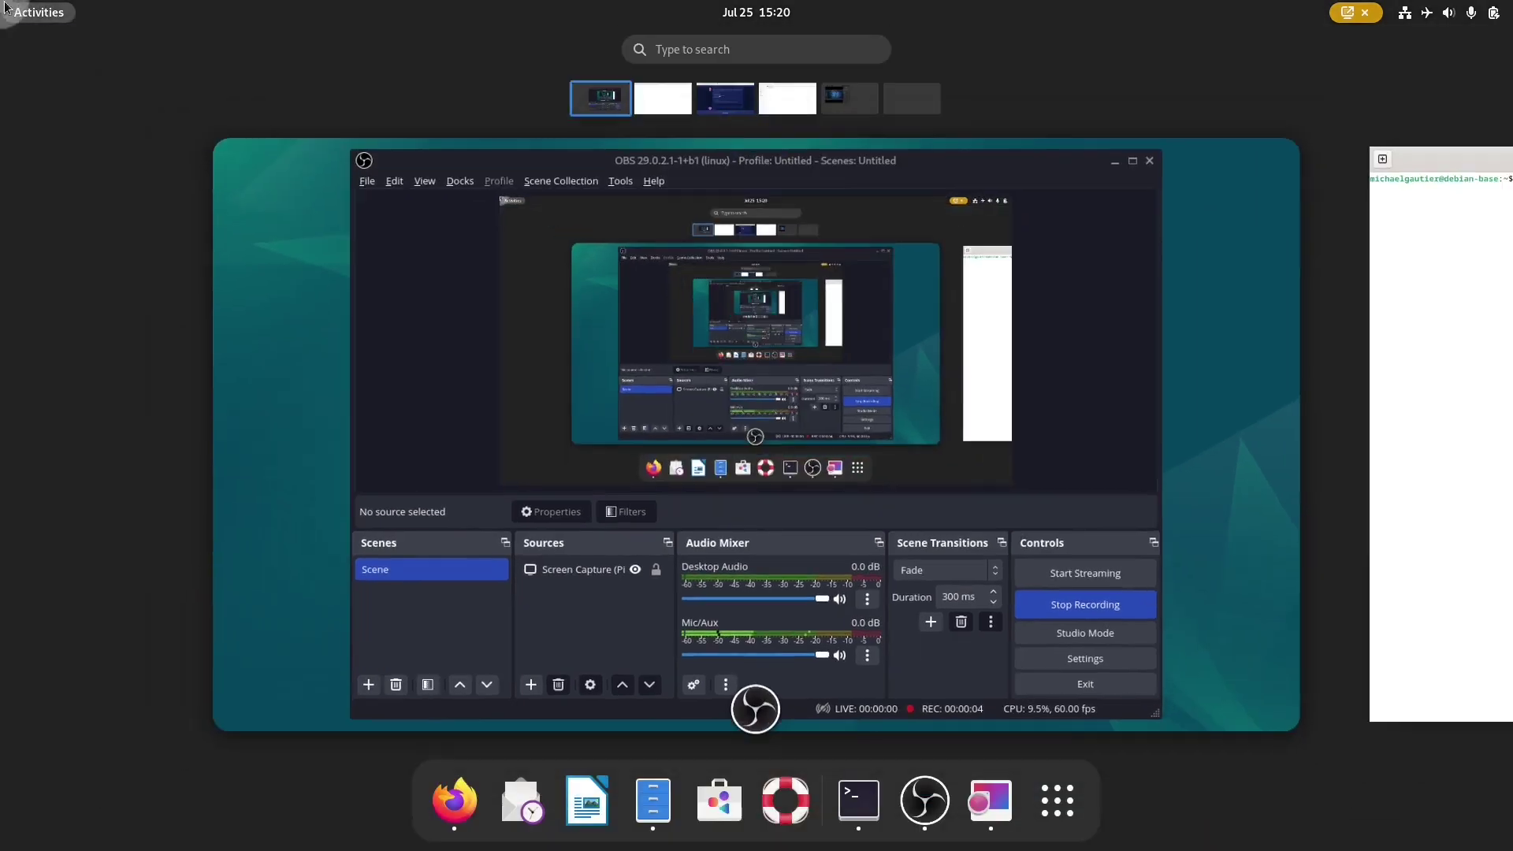
left_click(1410, 331)
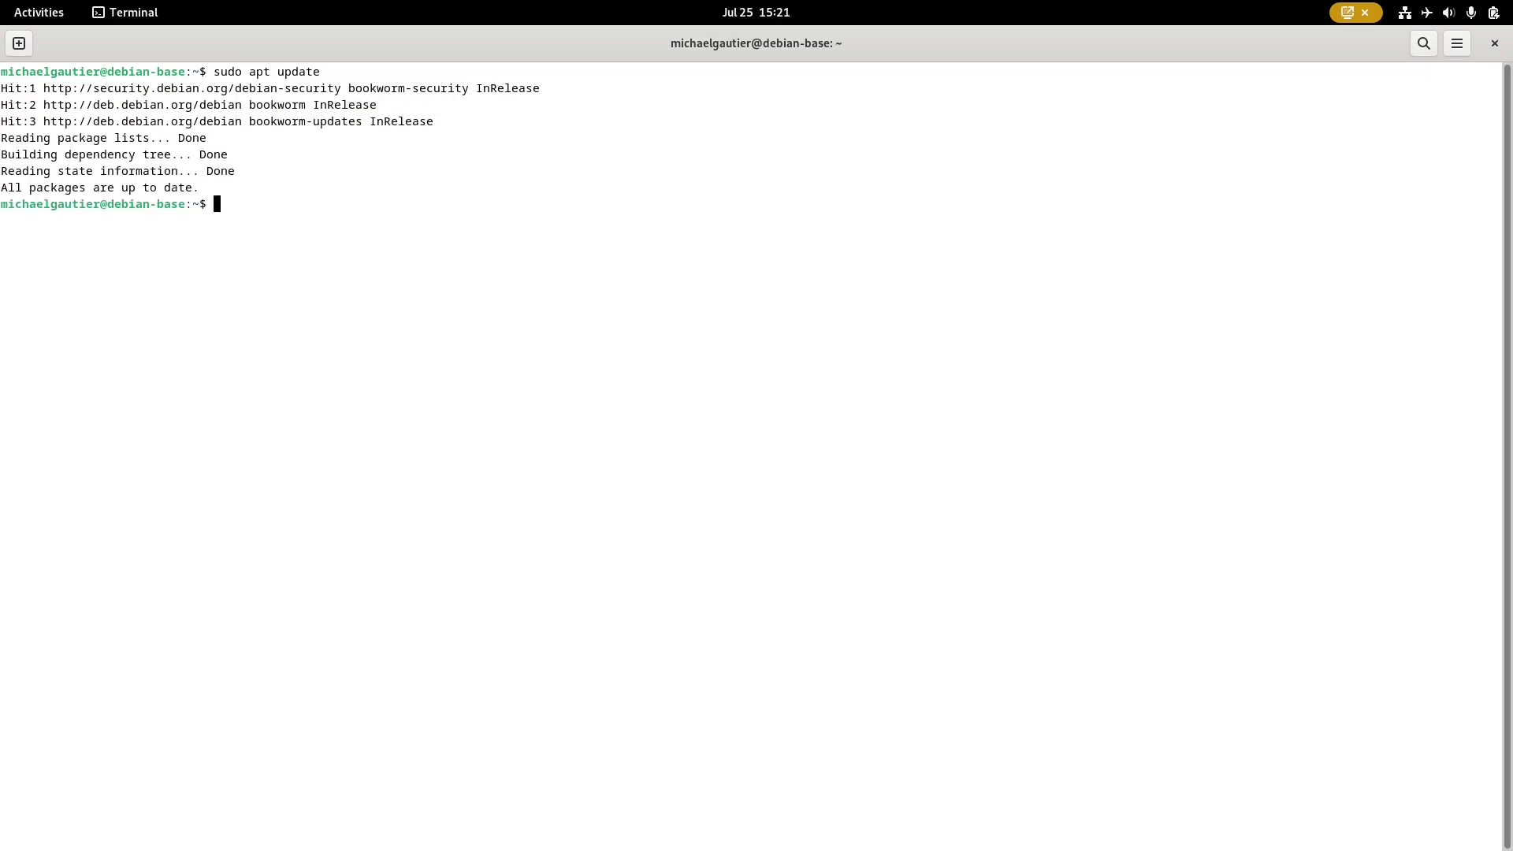
type("clear")
key("BackSpace")
key("BackSpace")
key("BackSpace")
key("BackSpace")
key("BackSpace")
type("sudo apt upgrade")
key("Return")
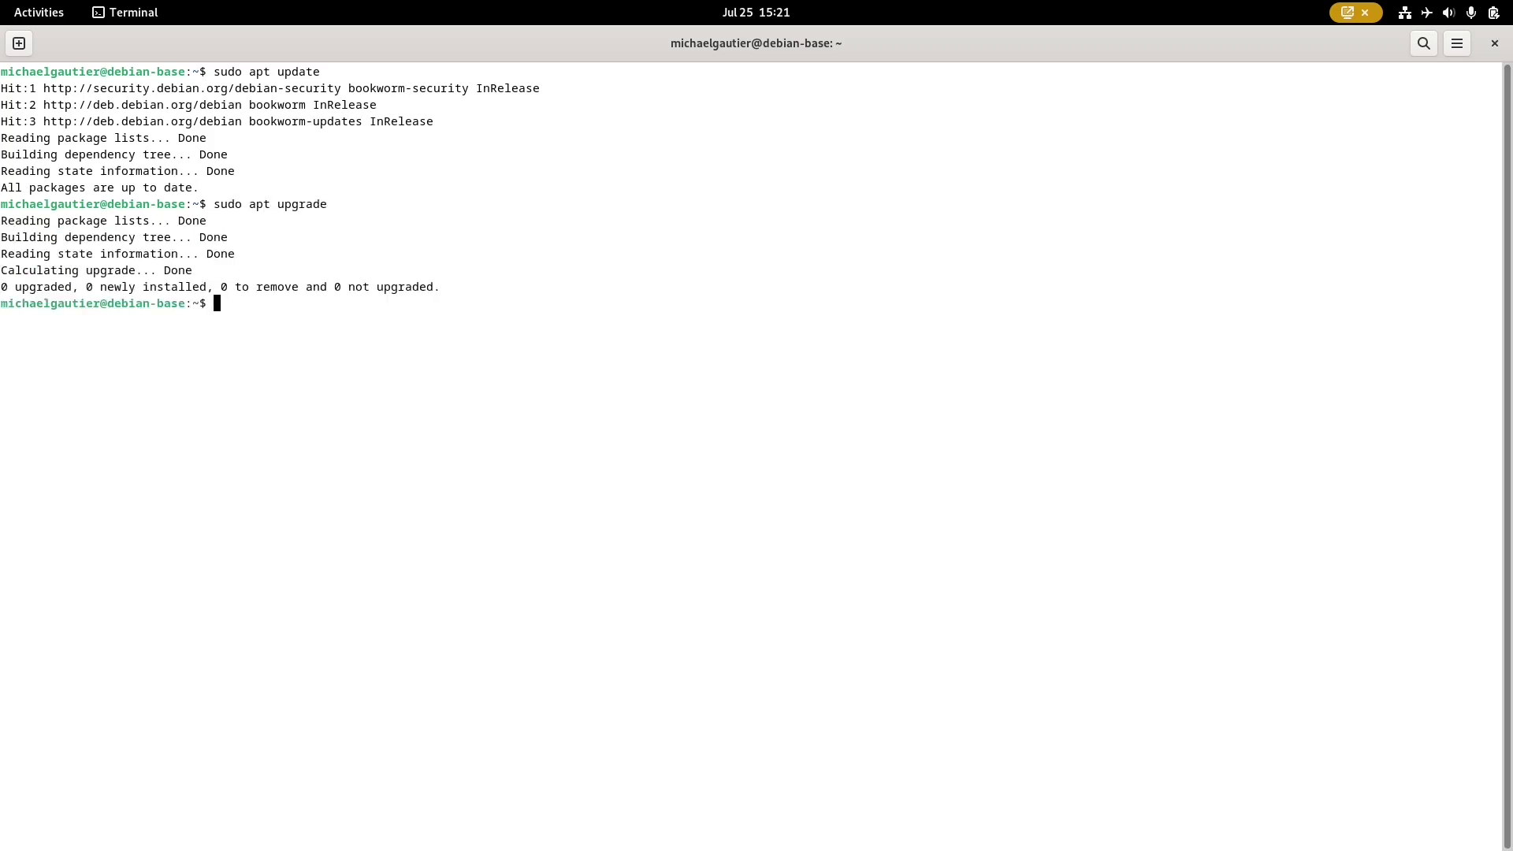
type("clear")
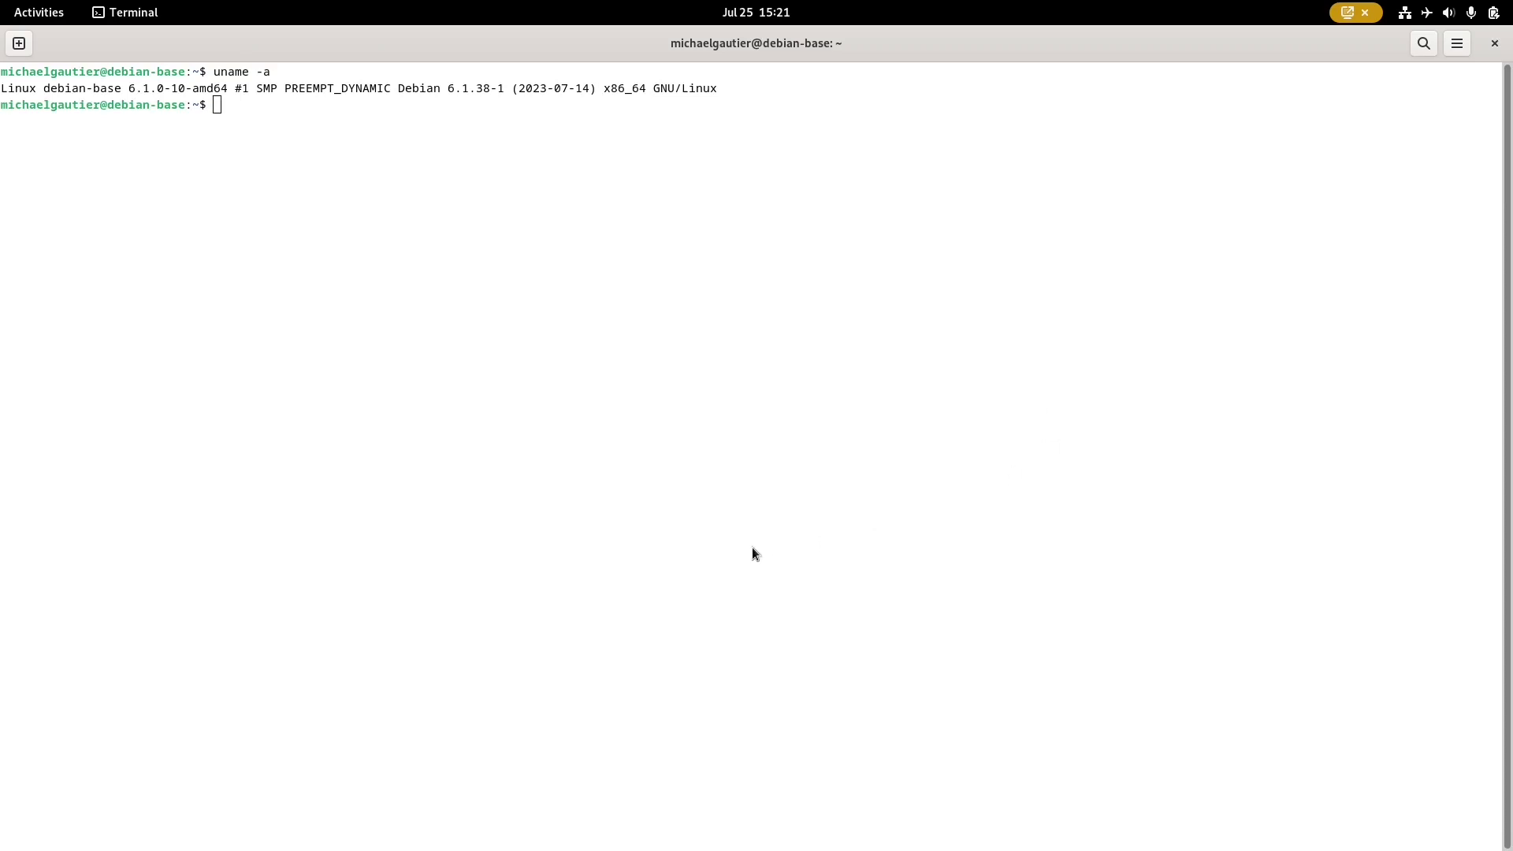
Switch to Firefox and close all tabs except the OBS forum thread on AMD encoding.
key("alt+Tab")
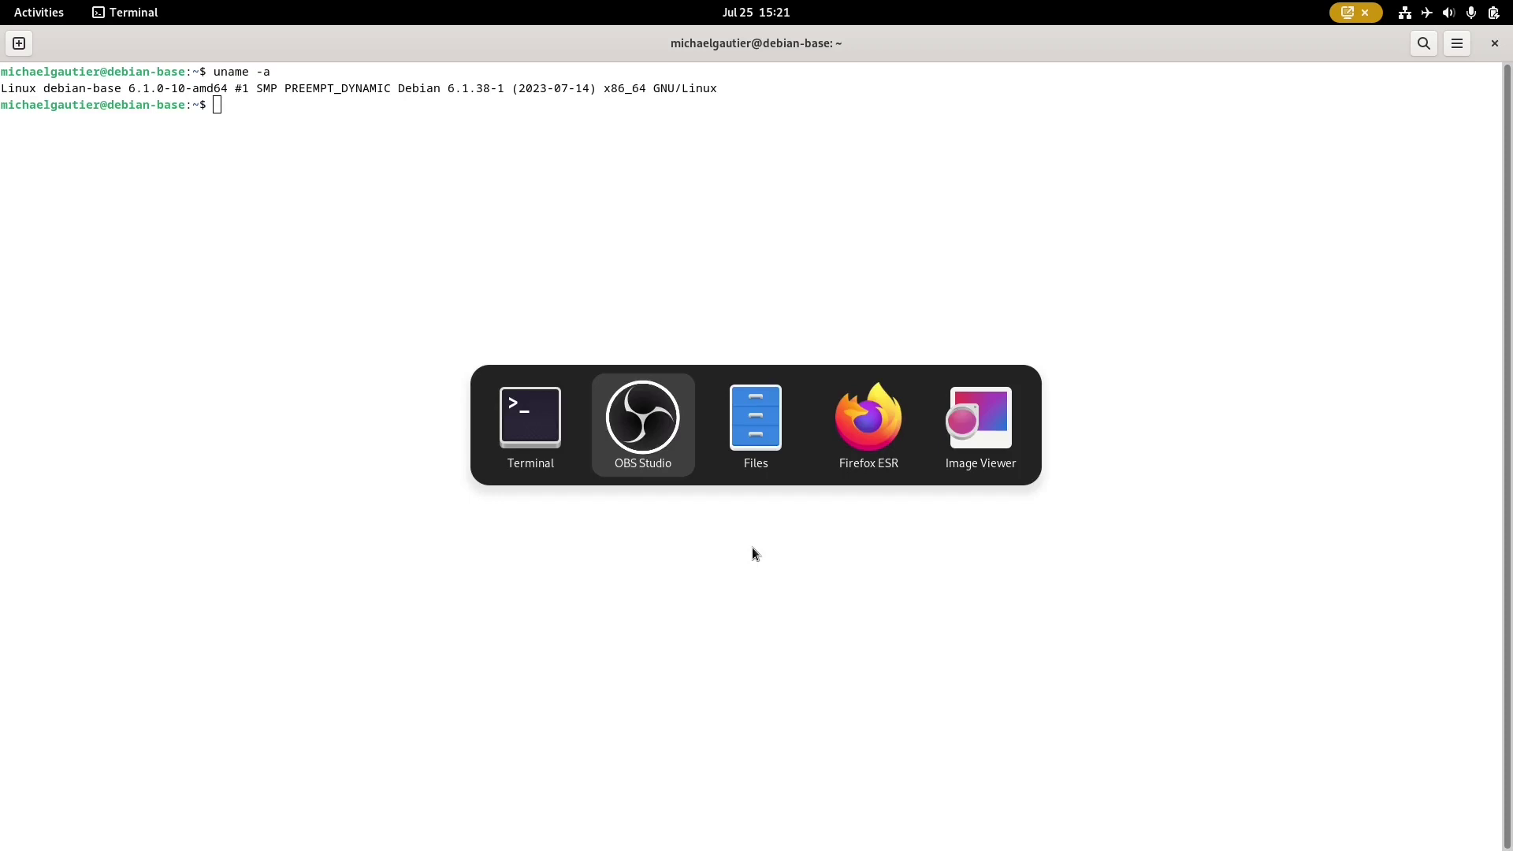
key("alt+Tab")
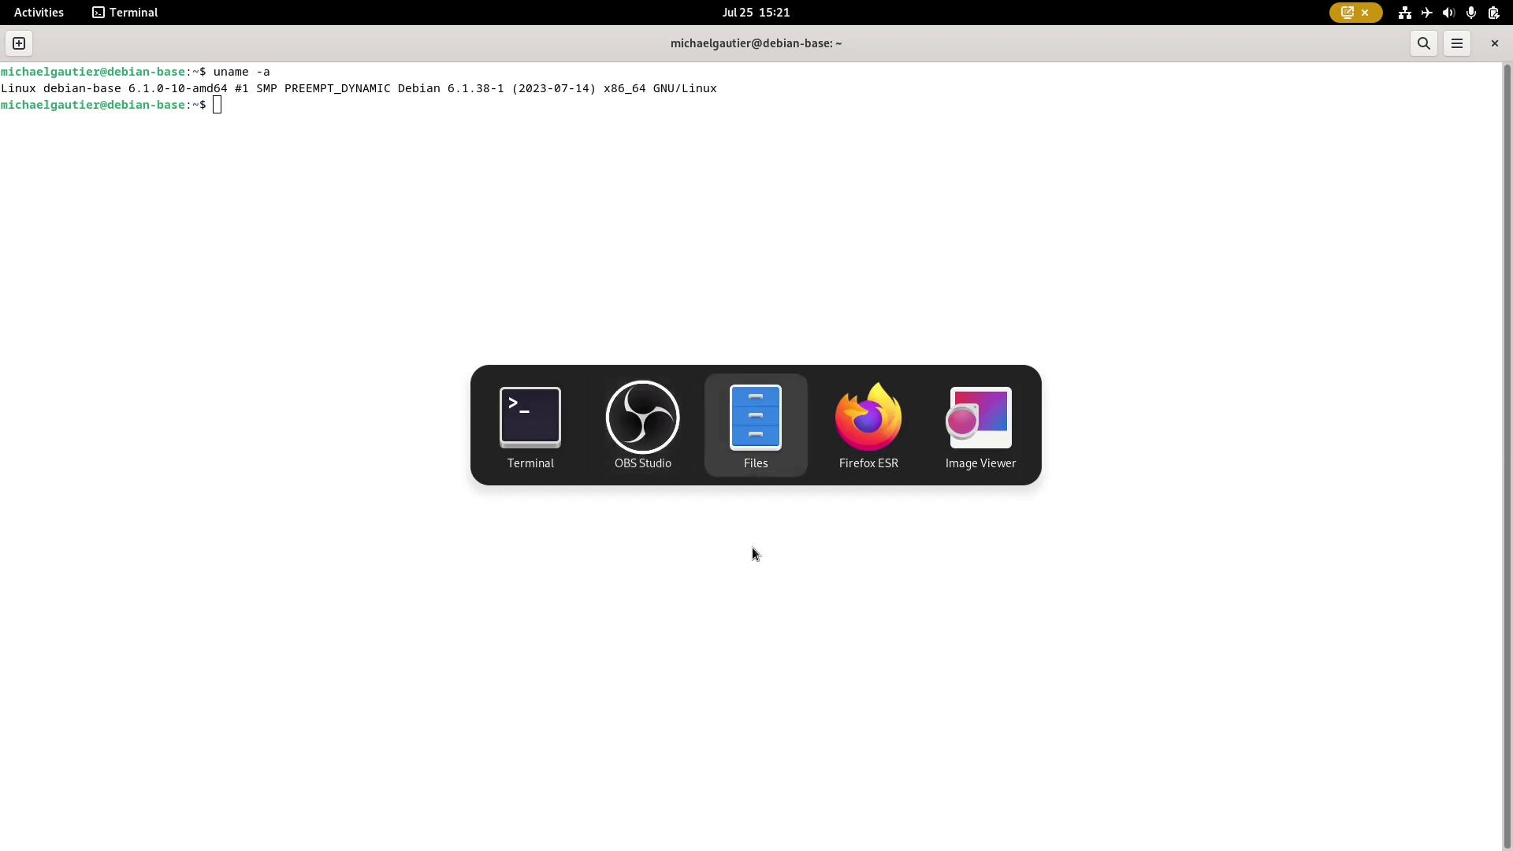
key("alt+Tab")
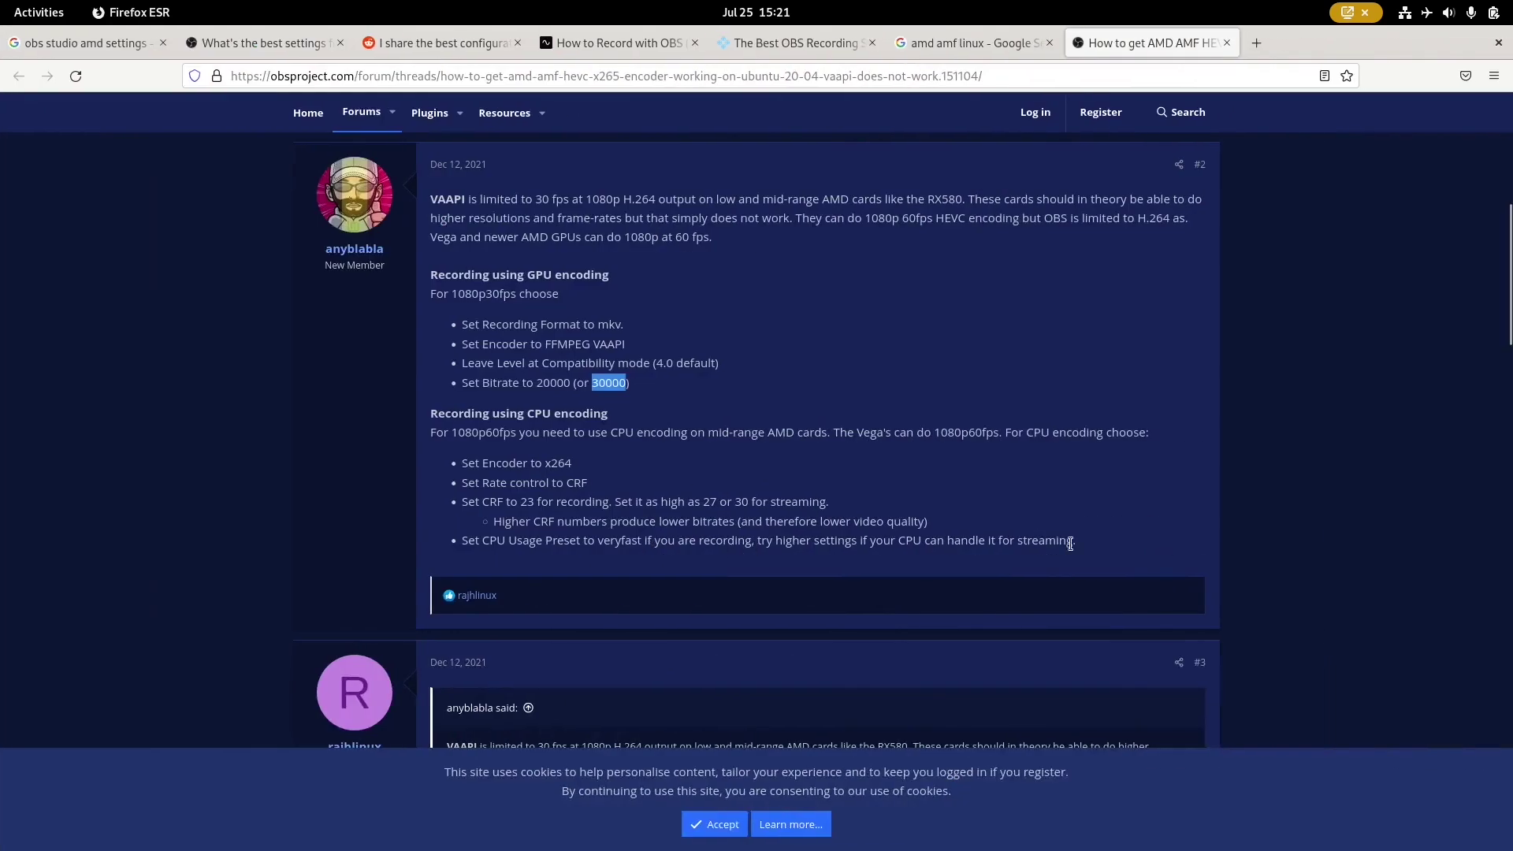
left_click(1434, 521)
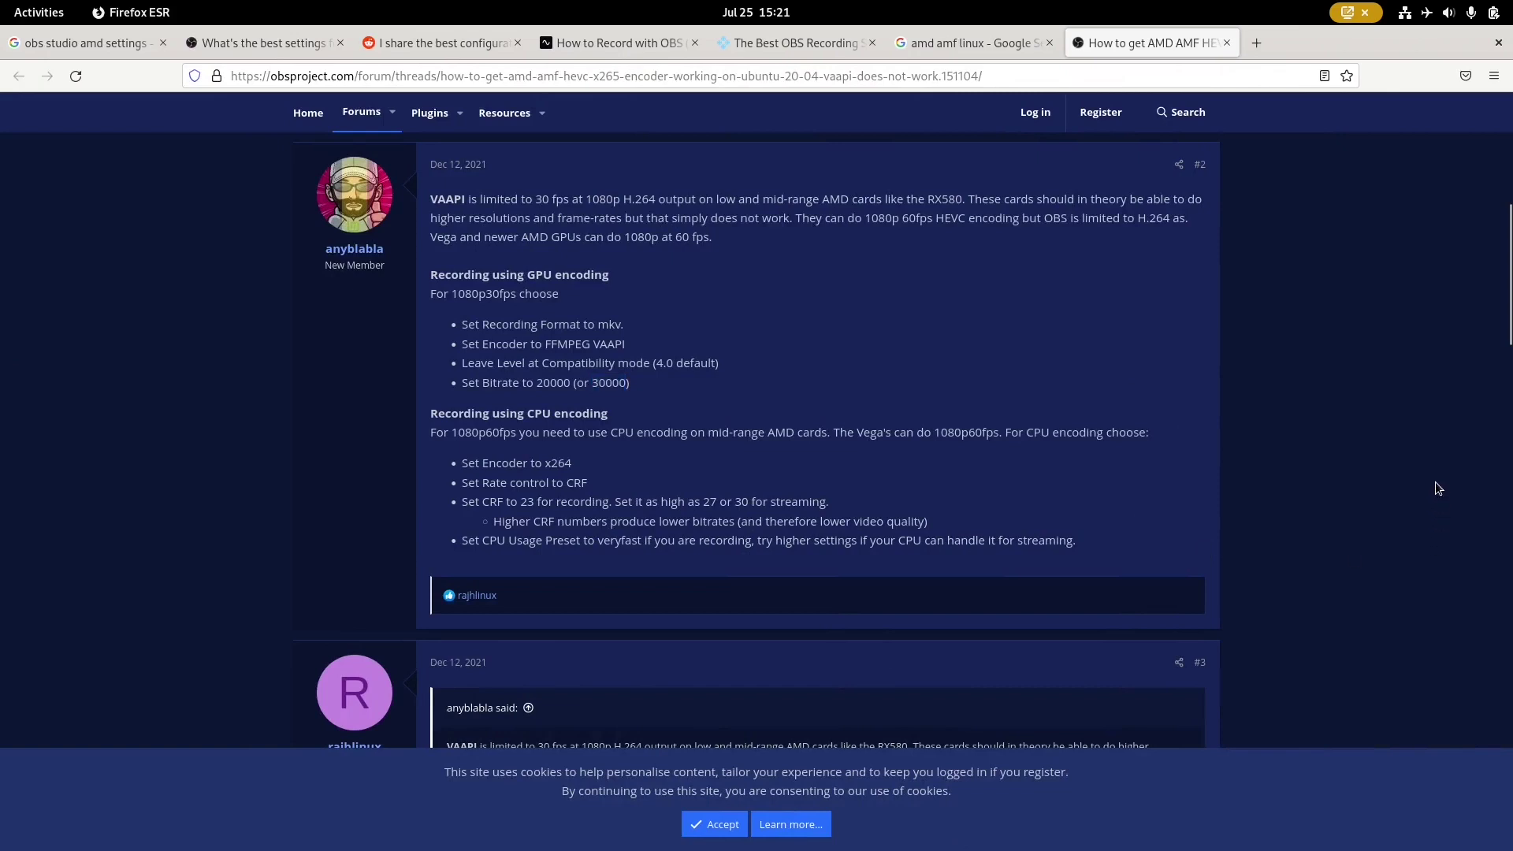
right_click(1210, 46)
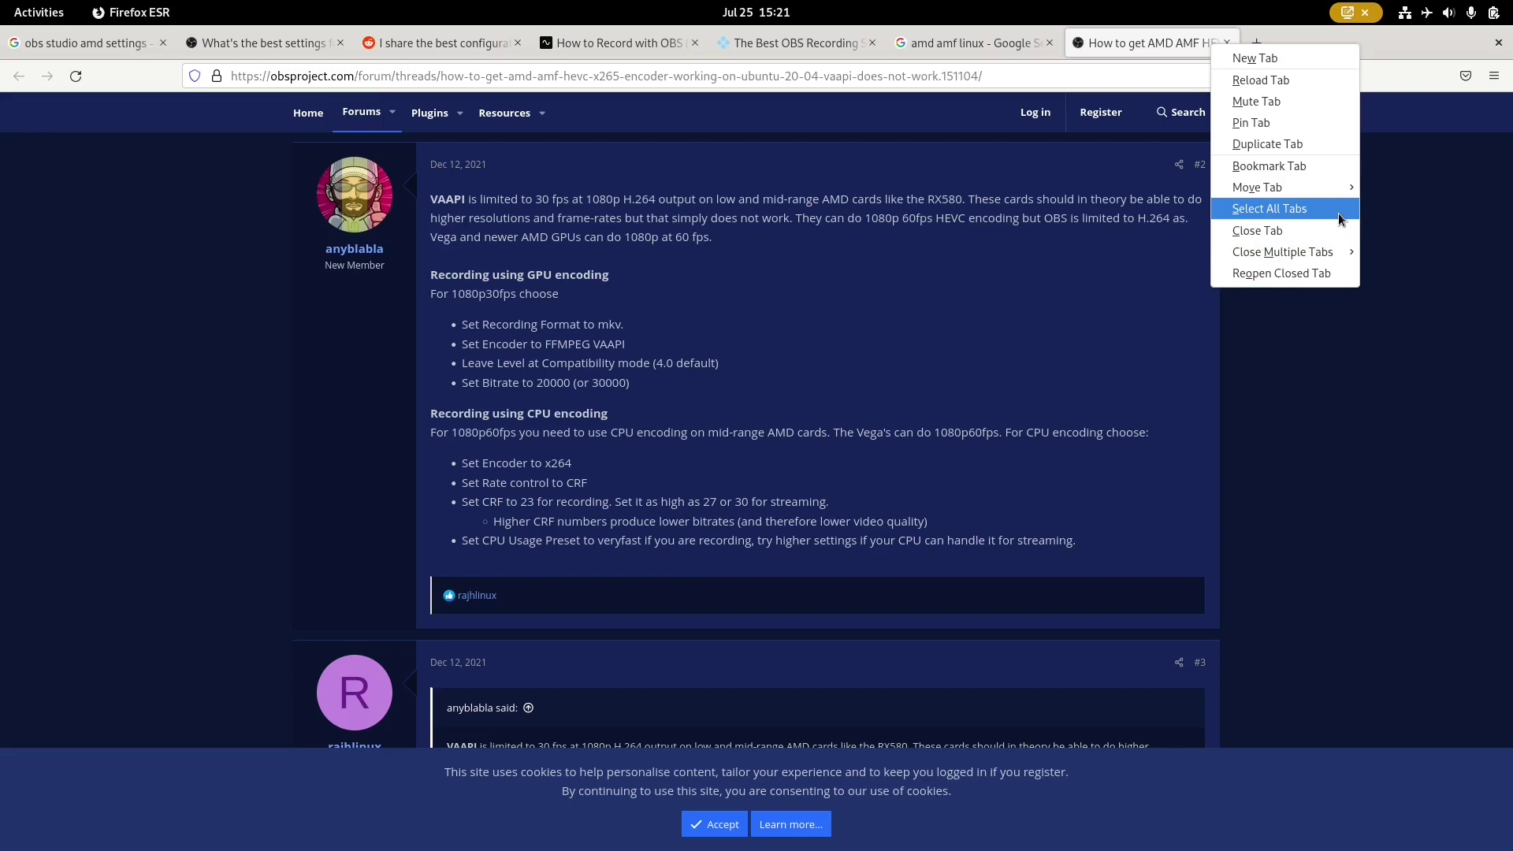
mouse_move(1340, 251)
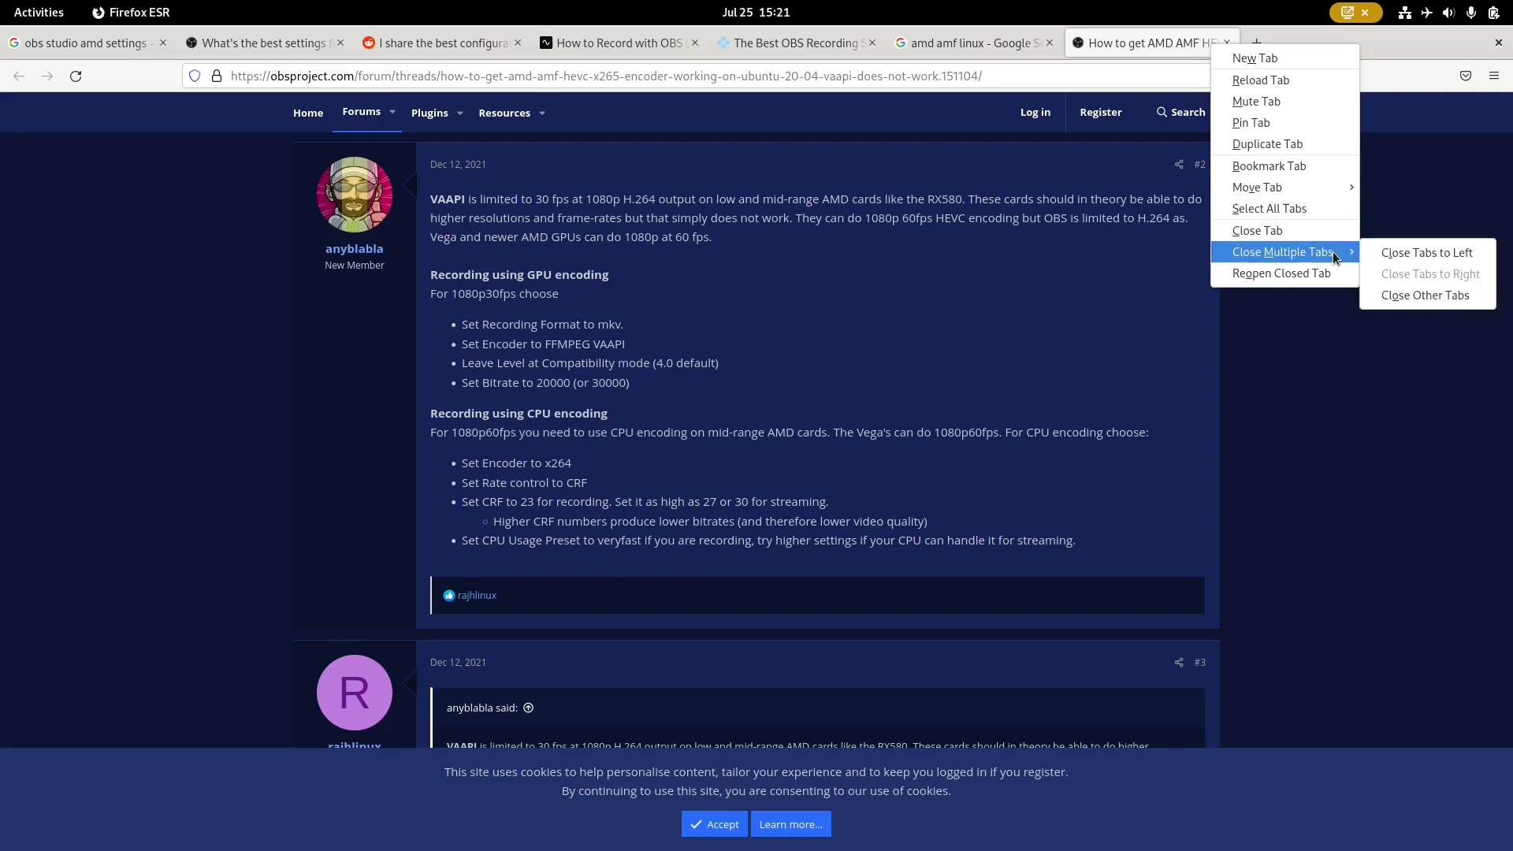
left_click(1426, 305)
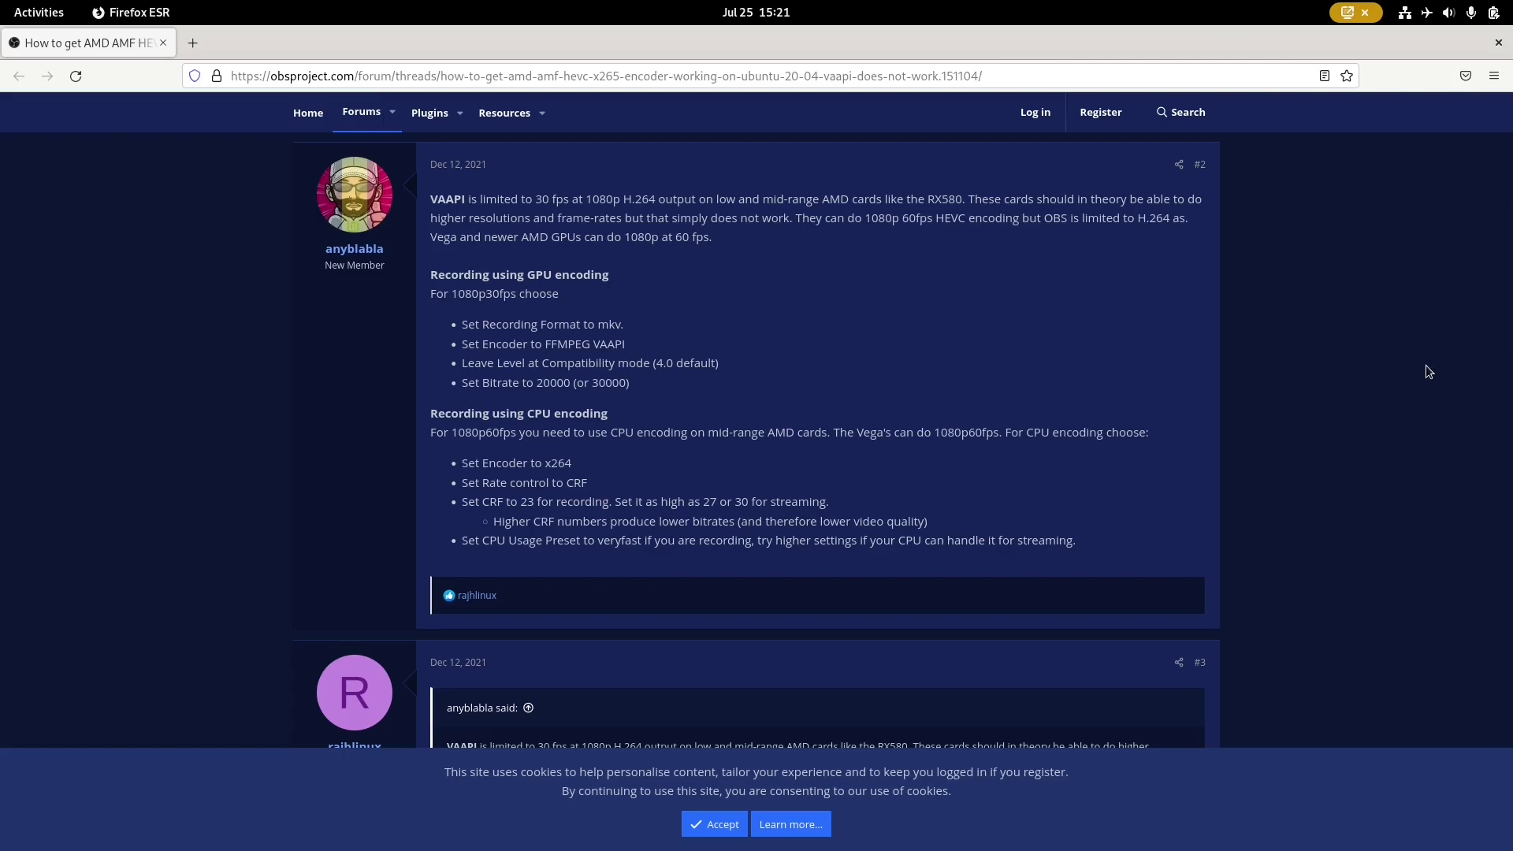
Close Firefox and bring the Files window showing the OBS_Current recordings to the front.
left_click(1500, 44)
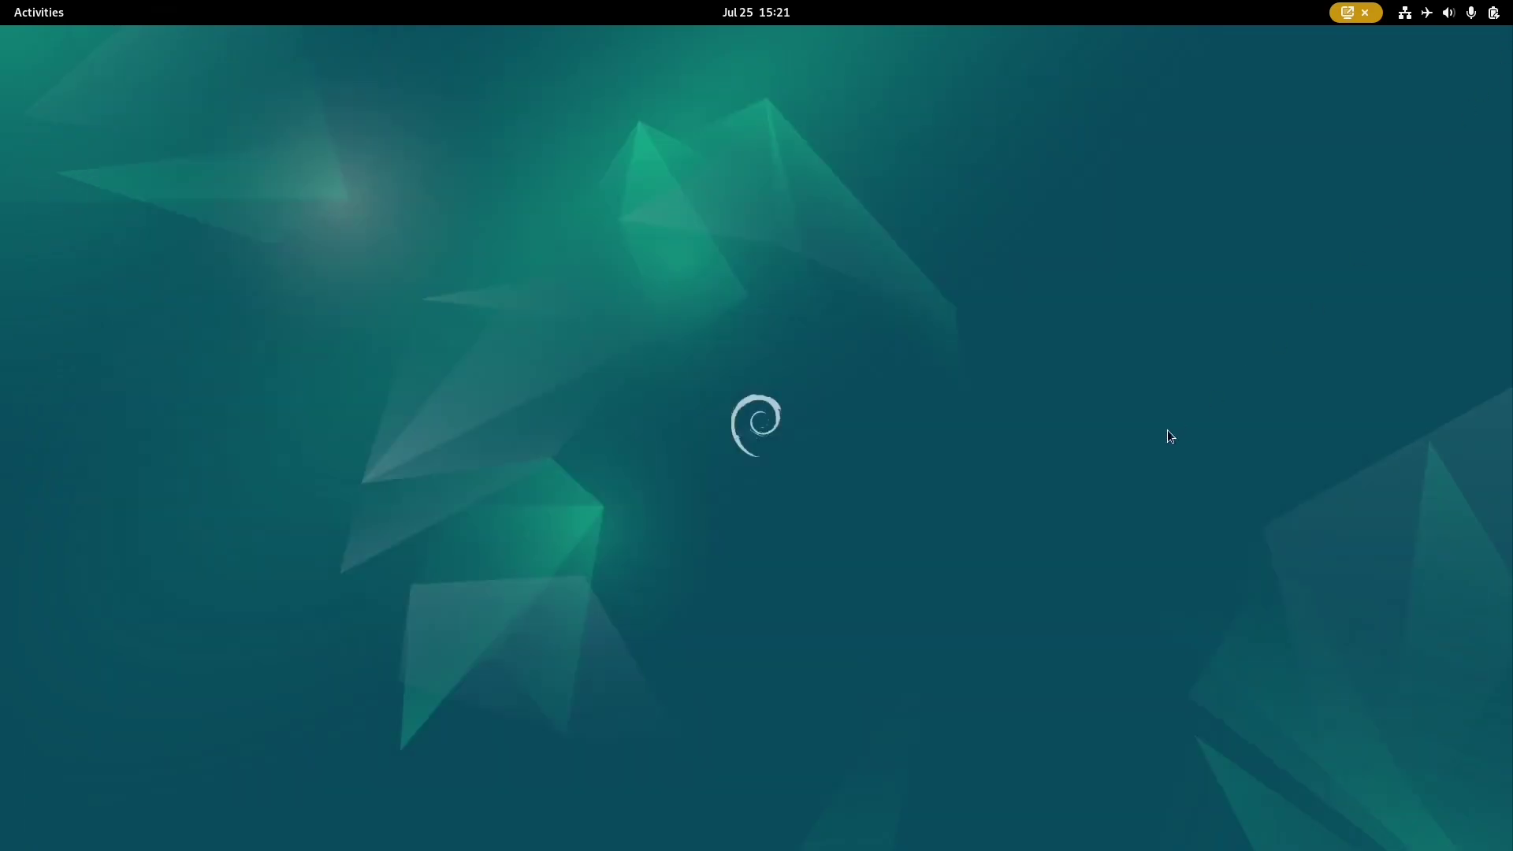
key("super")
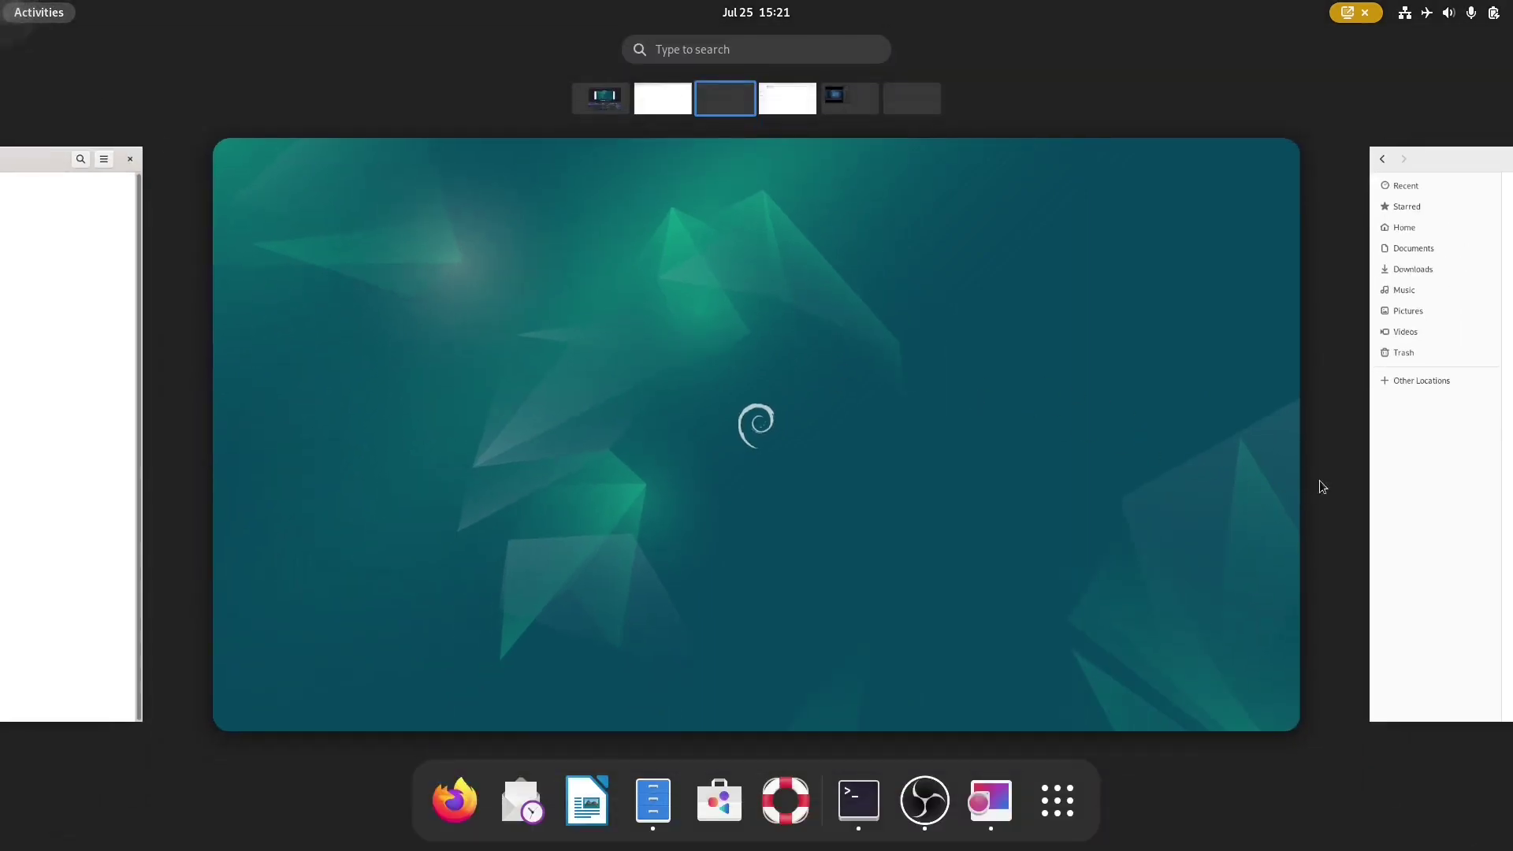
left_click(1475, 493)
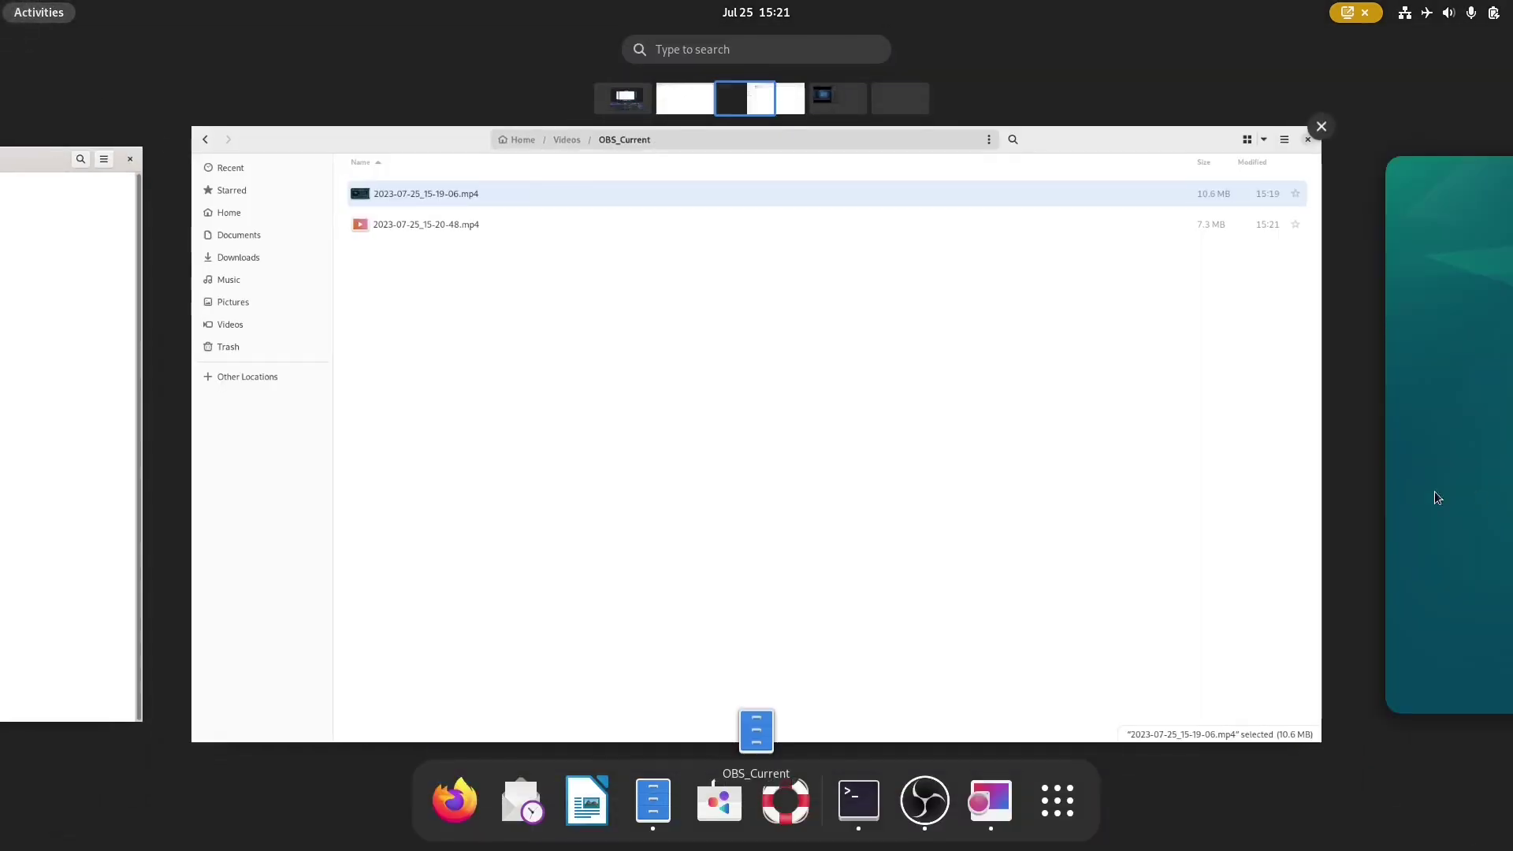
left_click(898, 485)
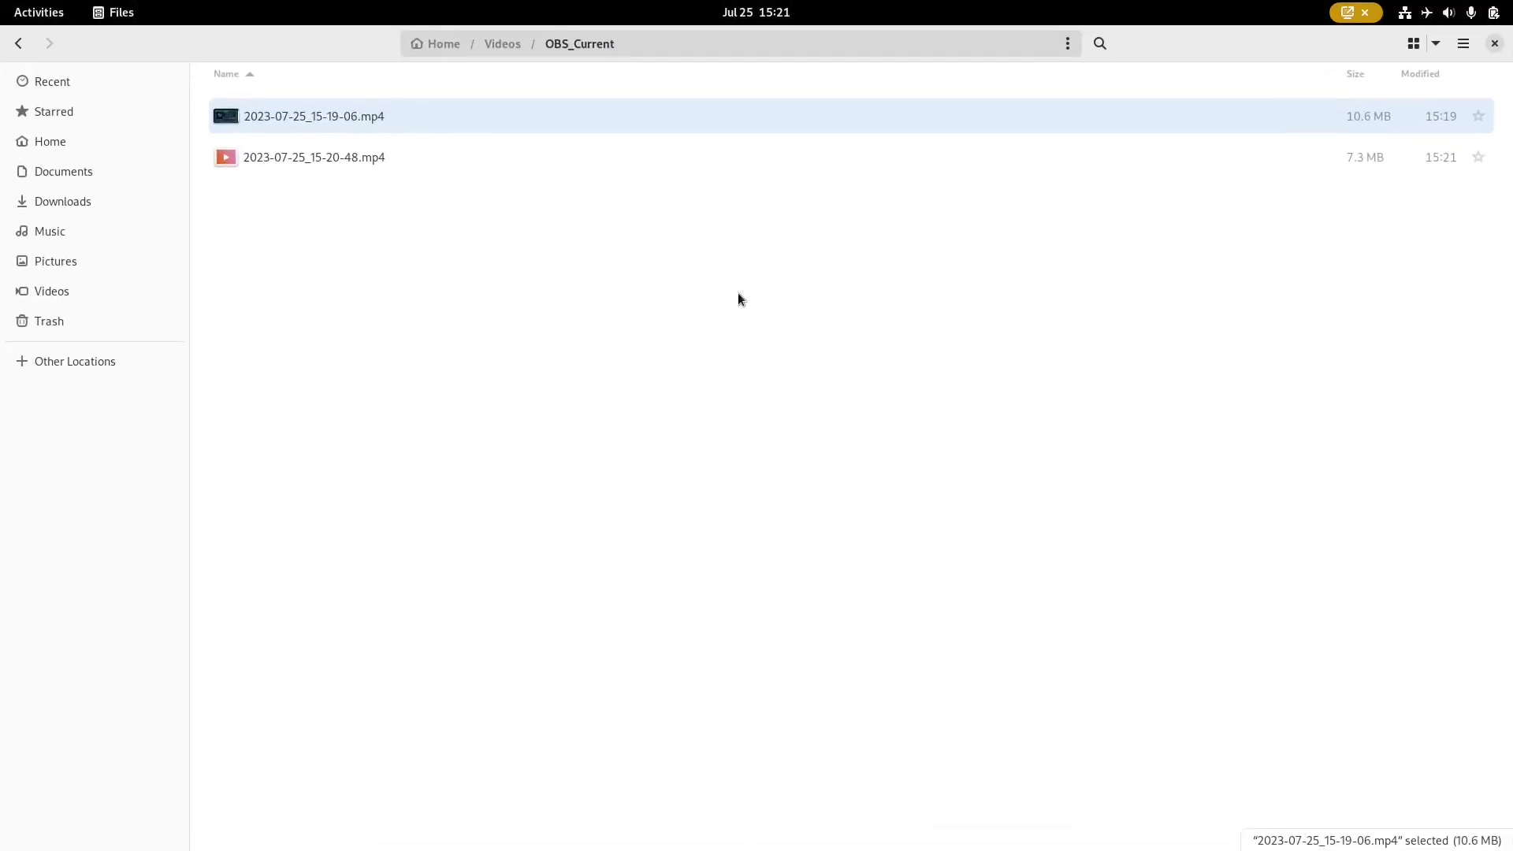
Bring the Image Viewer window with the 2023-07-19 screenshot to the front.
mouse_move(1, 1)
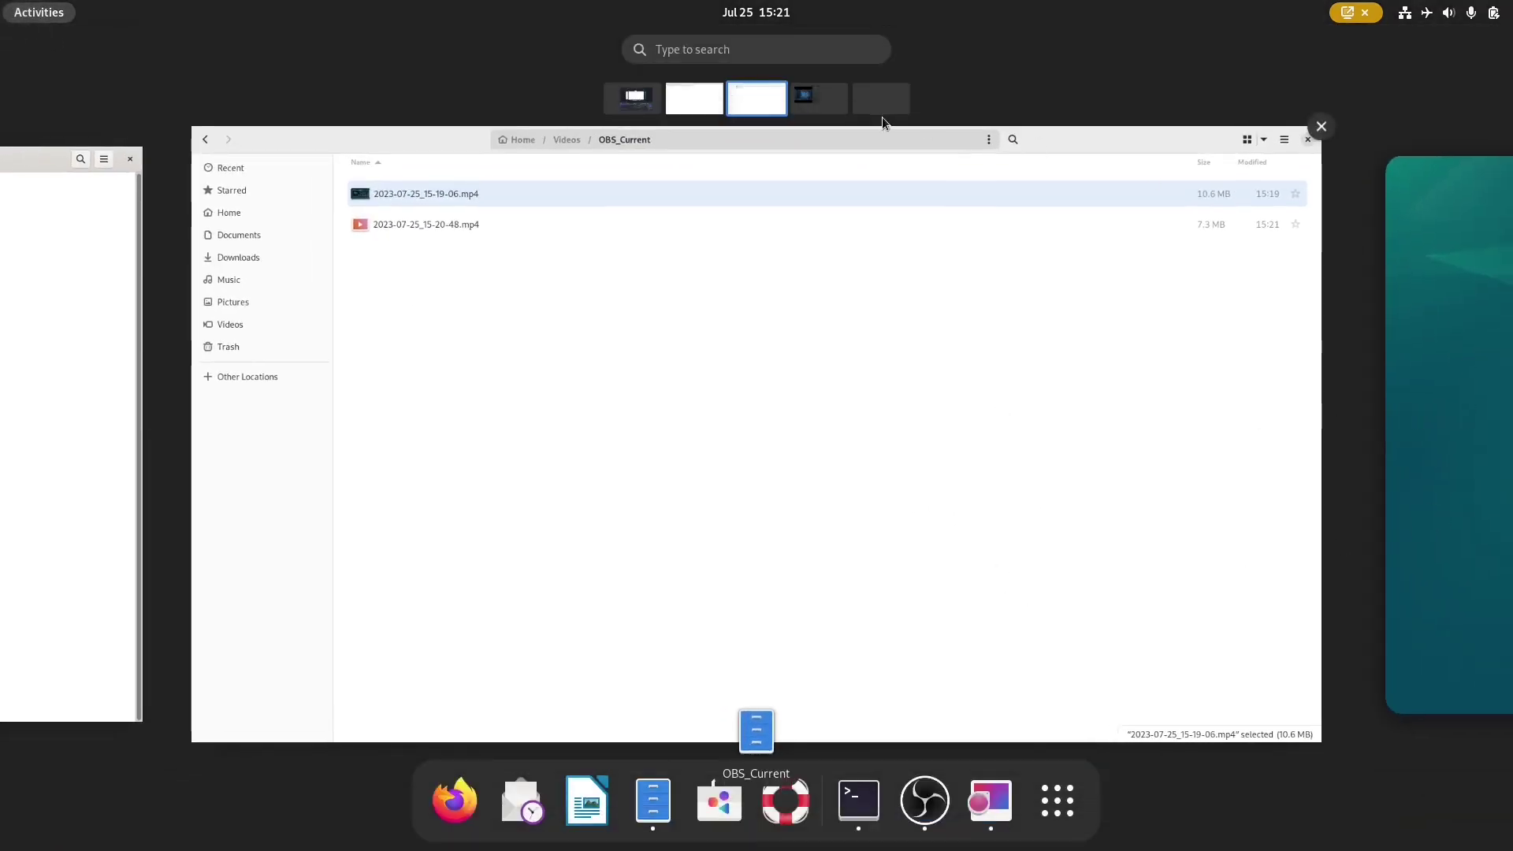
left_click(807, 100)
left_click(812, 378)
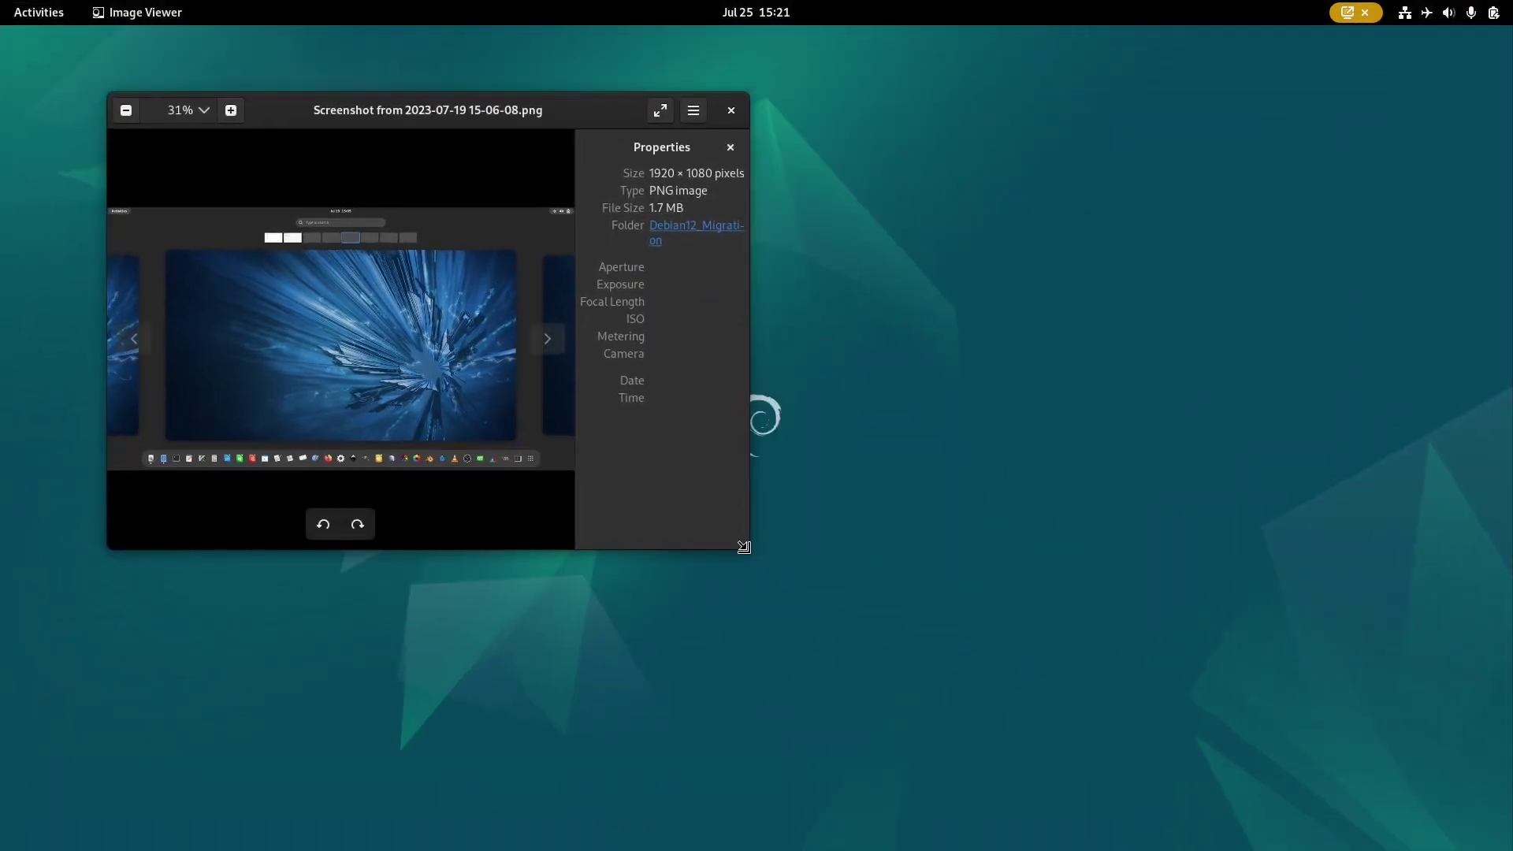
Enlarge and nudge the Image Viewer window so the screenshot shows at 67%, then return to Terminal.
left_click_drag(748, 550, 1340, 697)
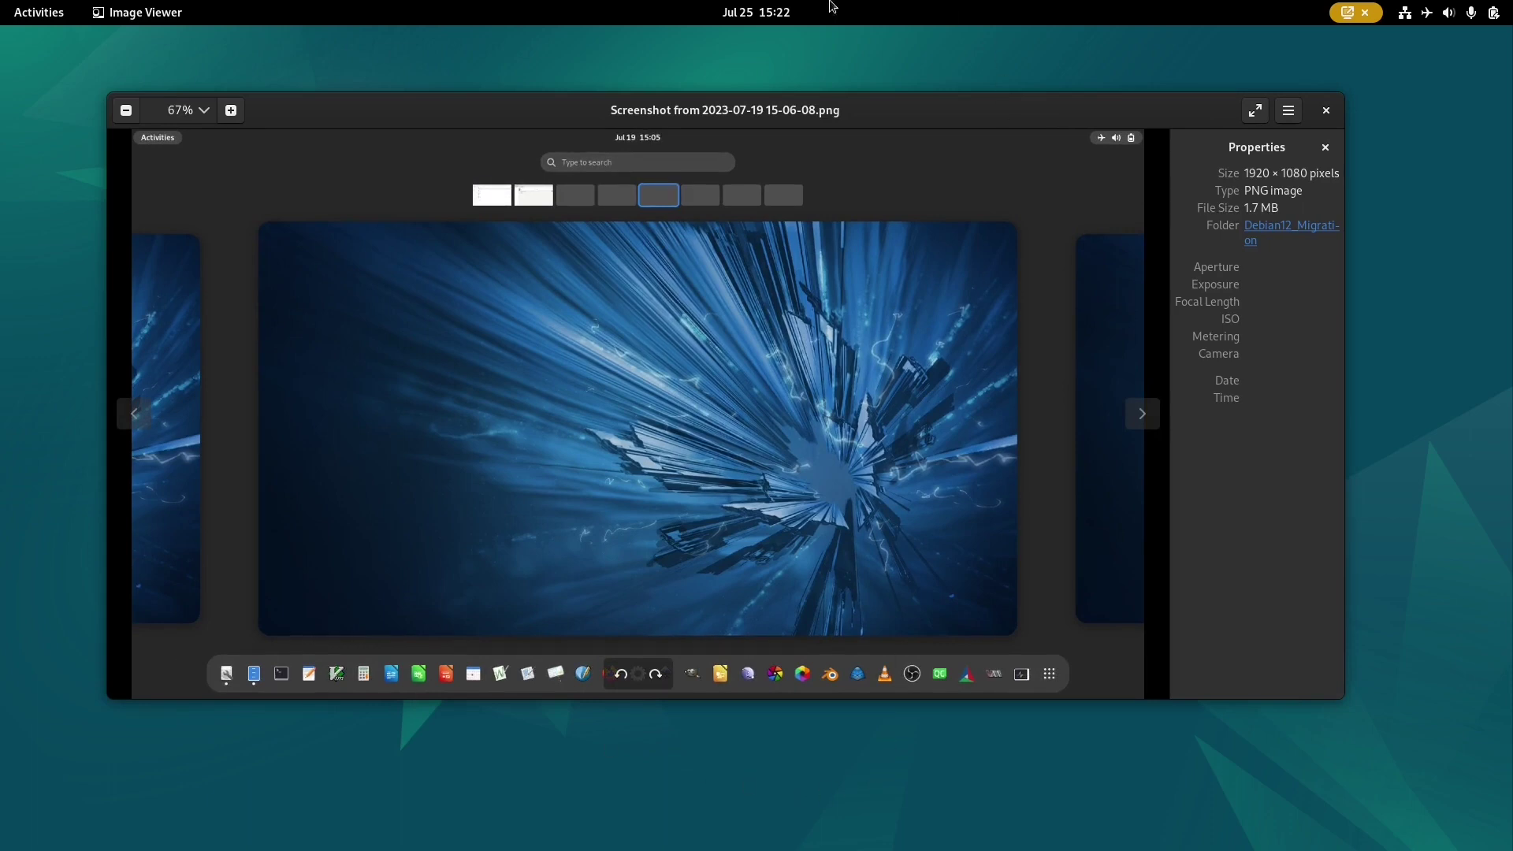
left_click_drag(689, 117, 711, 99)
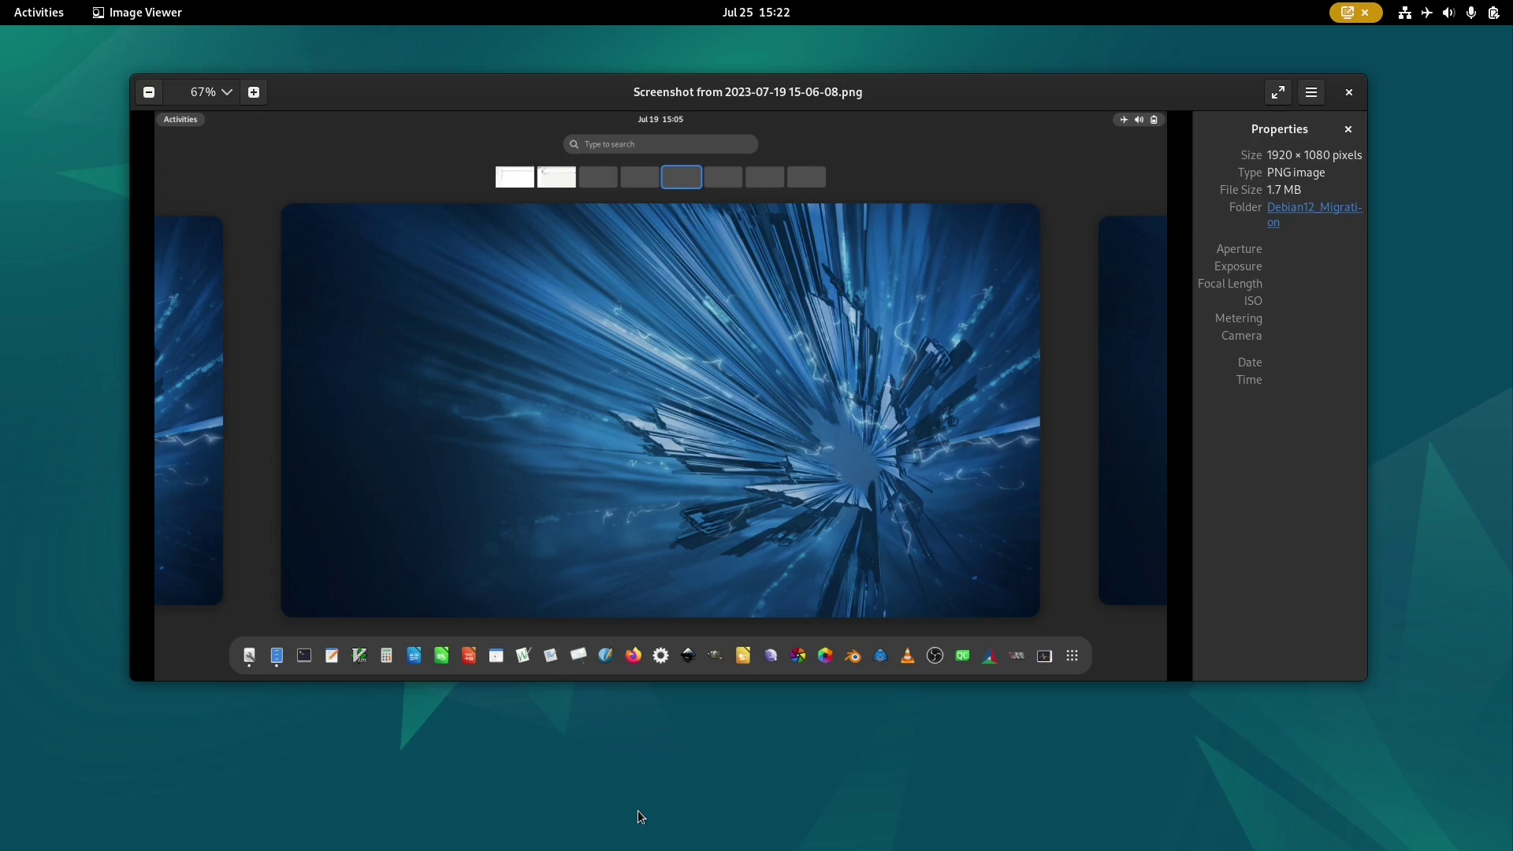
key("alt+Tab")
key("alt+Tab")
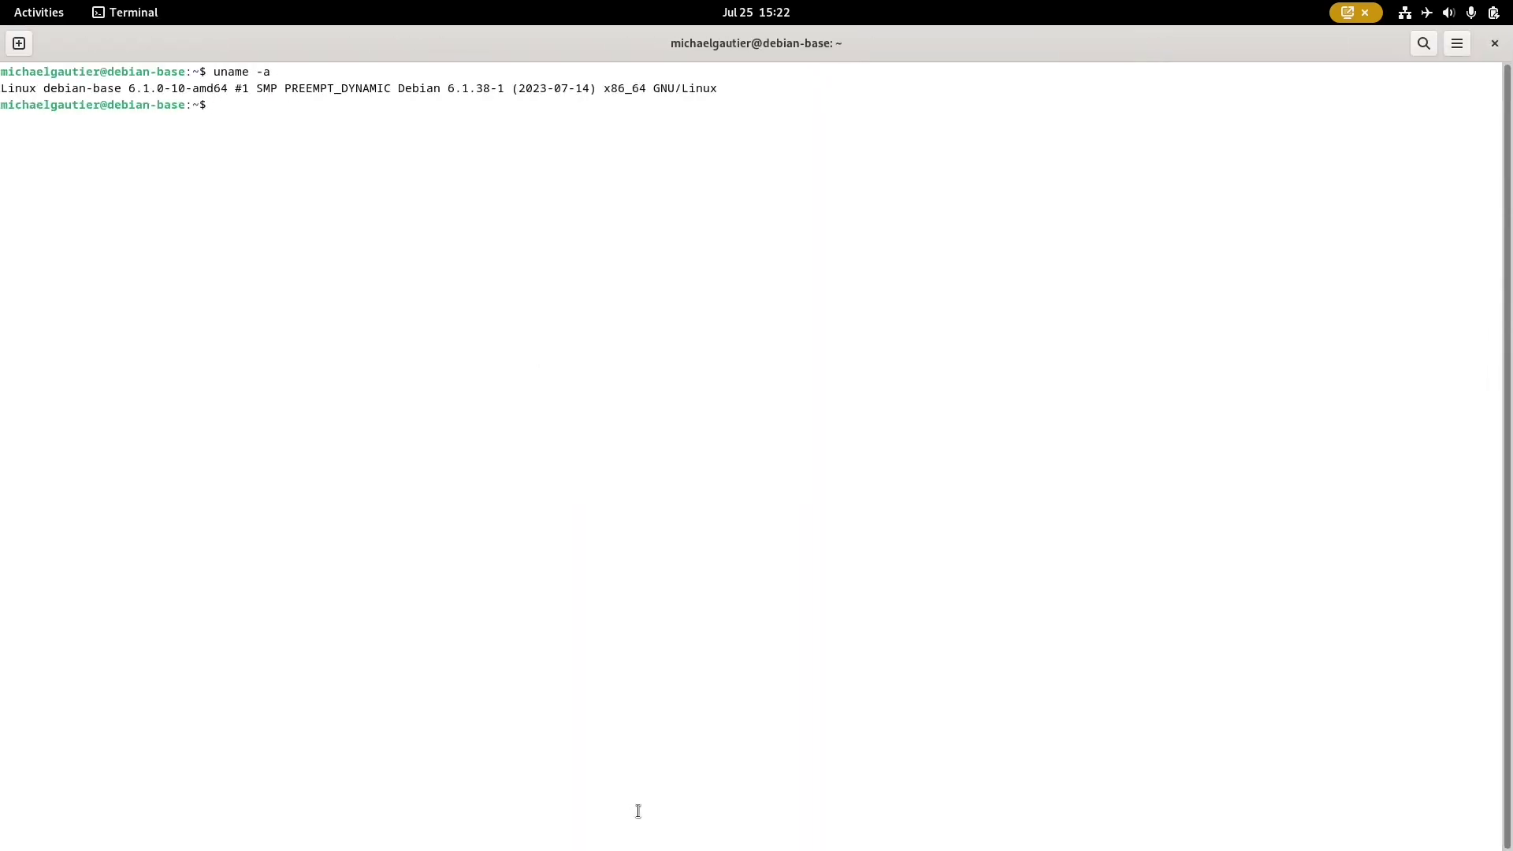
Run sudo apt install gimp inkscape syncfusion blender darktable, then remove syncfusion from the command.
type("sudo apt install gimp inkscape")
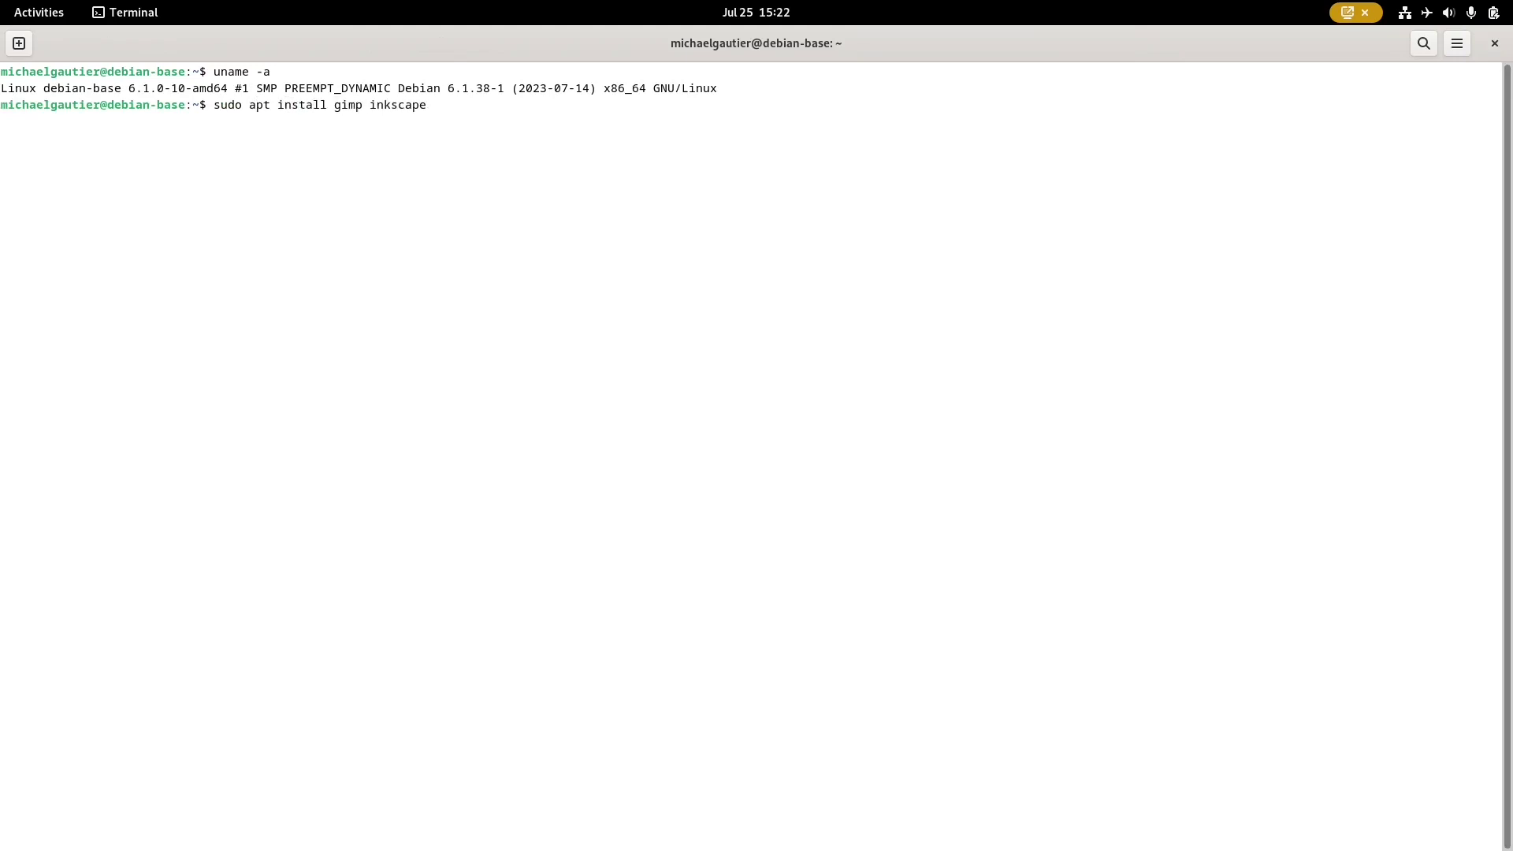
type(" syncfusion blender darktable")
key("Return")
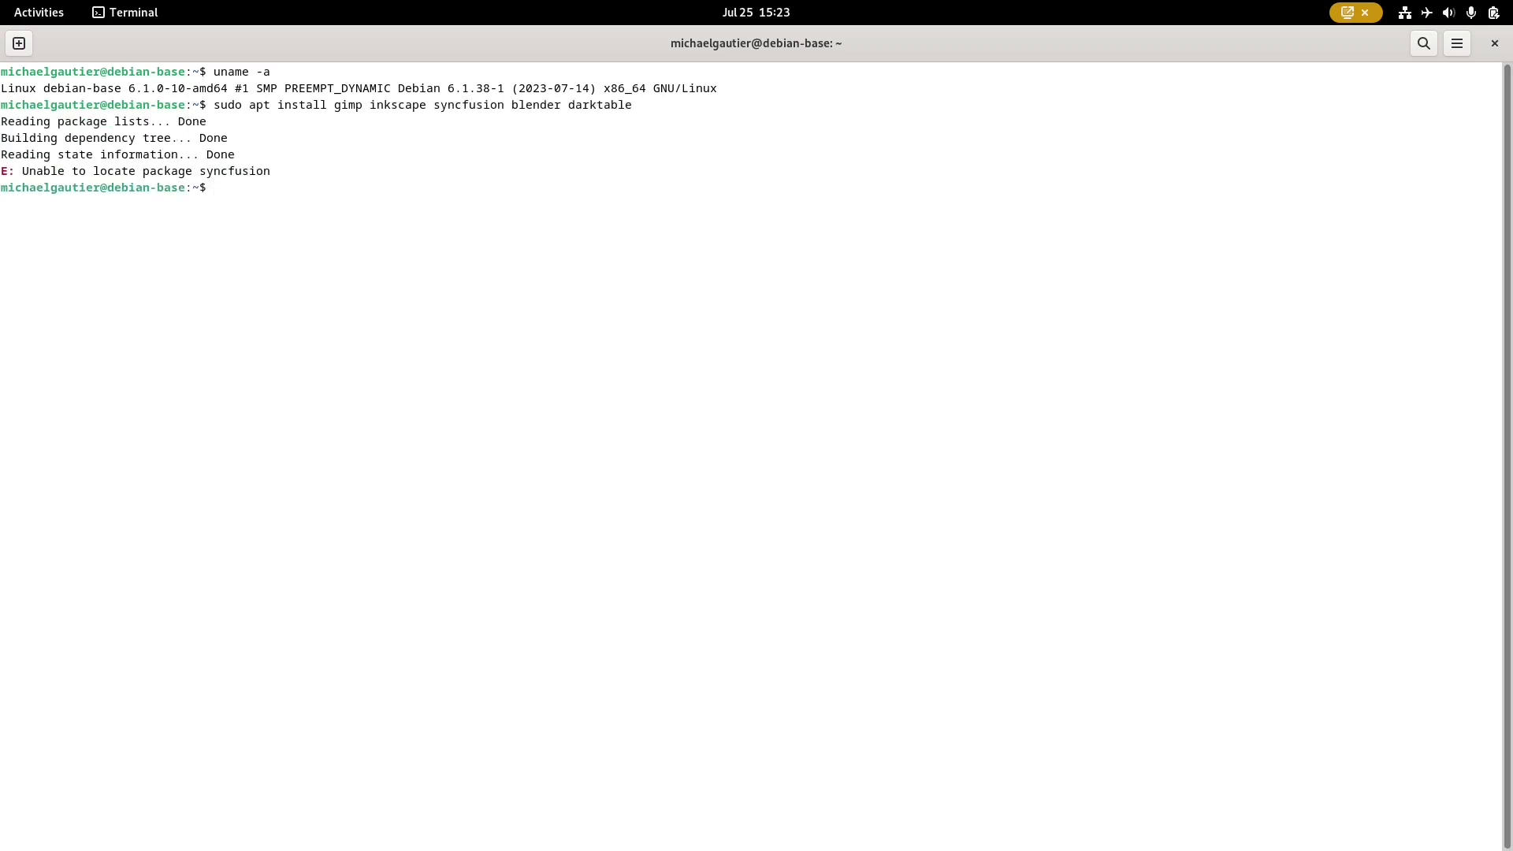
key("Up")
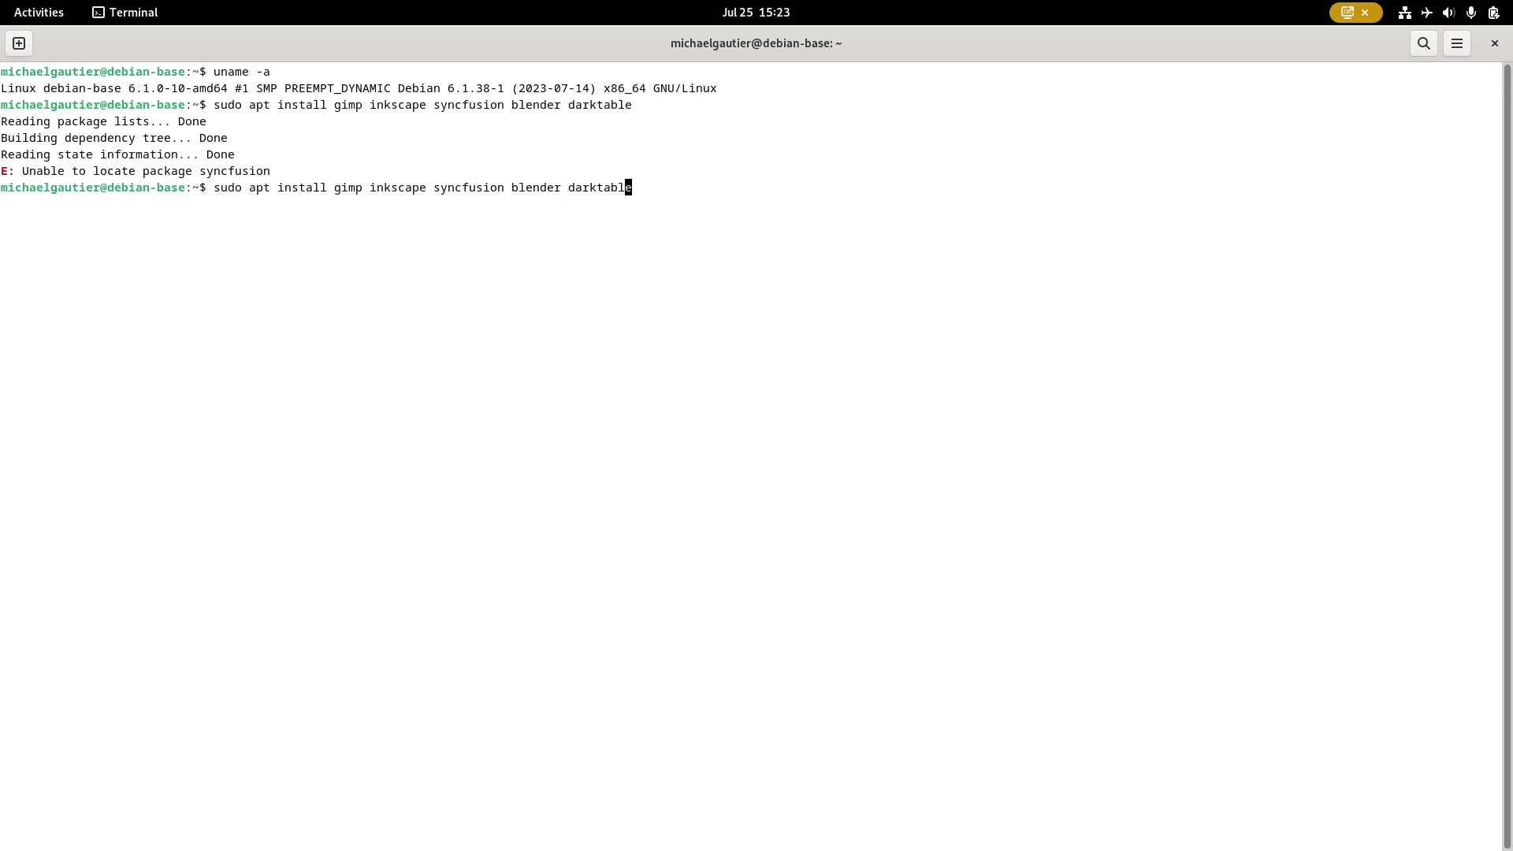
key("Left")
key("Left")
key("Left")
key("Left")
key("Left")
key("Left")
key("Left")
key("Left")
key("Left")
key("Left")
key("Left")
key("Left")
key("Left")
key("Left")
key("Left")
key("Left")
key("Left")
key("BackSpace")
key("BackSpace")
key("BackSpace")
key("BackSpace")
key("BackSpace")
key("BackSpace")
key("BackSpace")
key("BackSpace")
key("BackSpace")
key("BackSpace")
key("BackSpace")
key("Right")
key("Right")
key("Right")
key("Right")
key("Right")
key("Right")
key("Right")
key("Right")
key("Right")
key("Right")
key("Right")
key("Right")
key("Right")
key("Right")
key("Right")
key("Right")
key("Right")
Rerun the corrected install, answer y to proceed, and reset the terminal.
key("Return")
type("y")
key("Return")
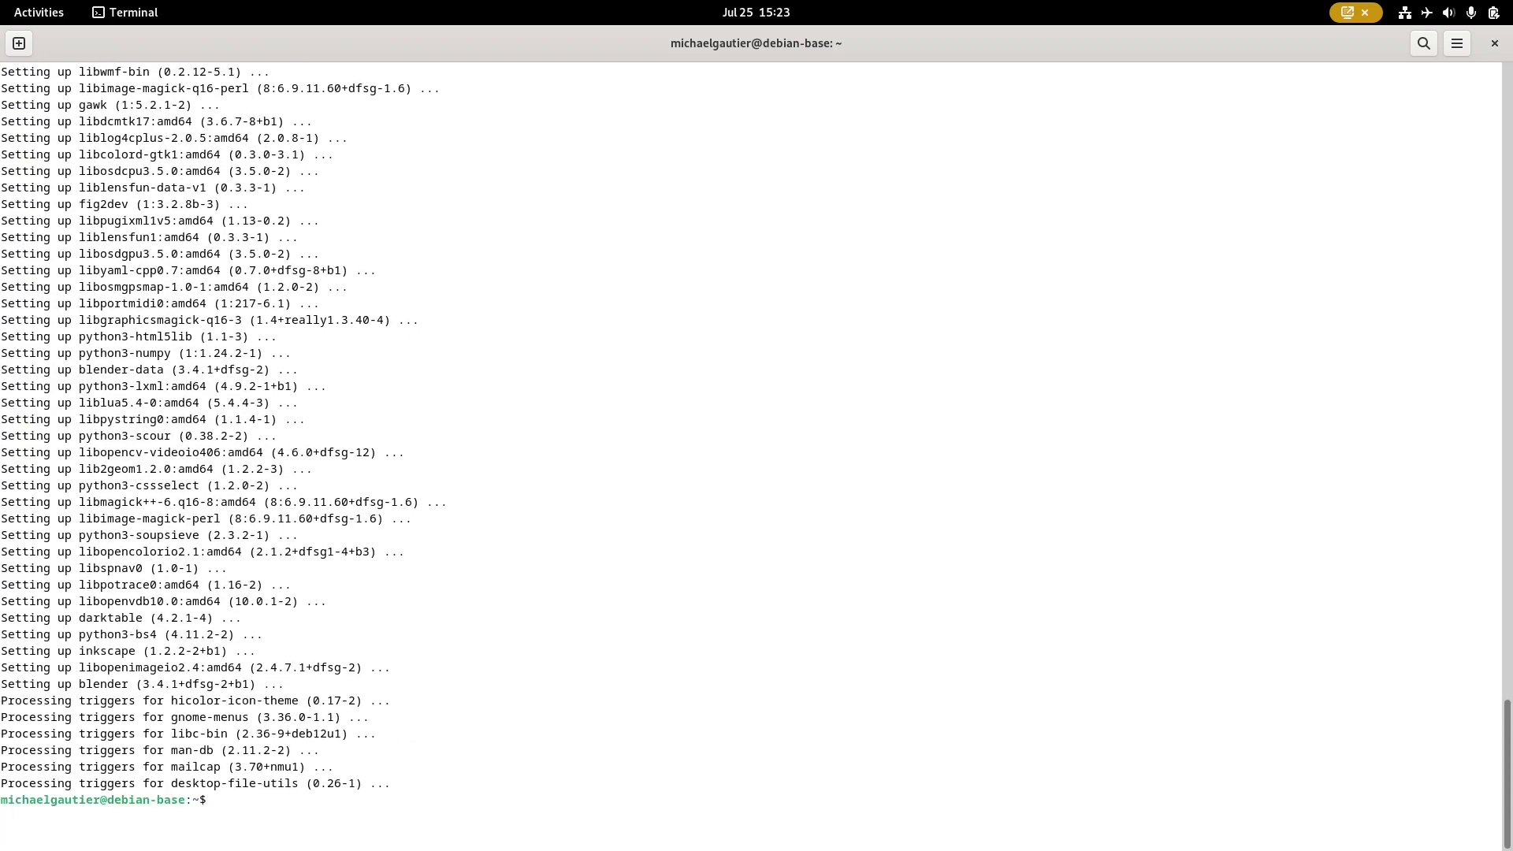
type("reset")
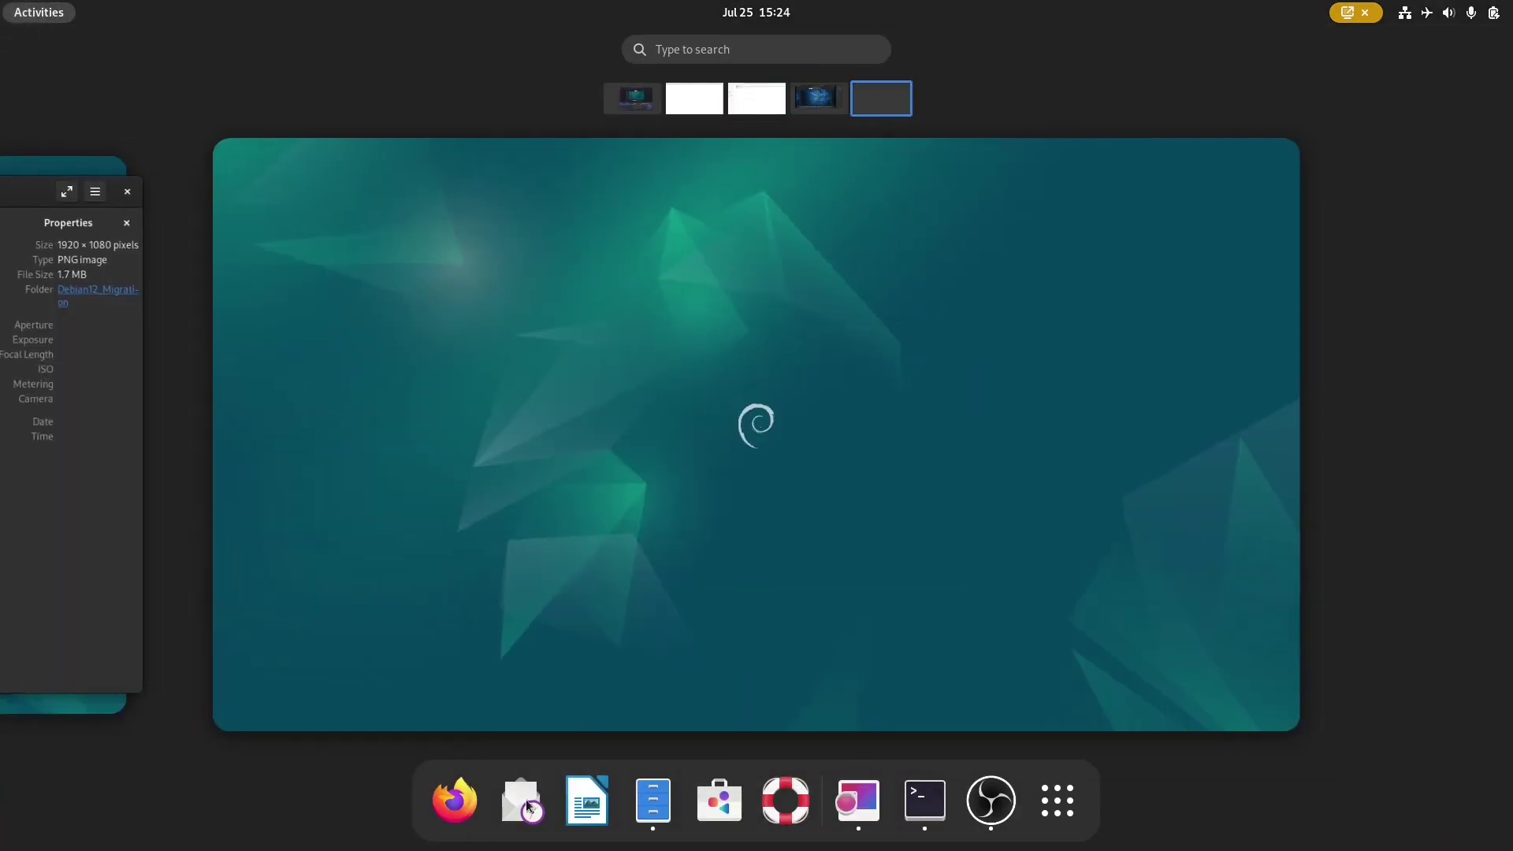
Open Firefox ESR and search the web for 'synfusion'.
left_click(454, 800)
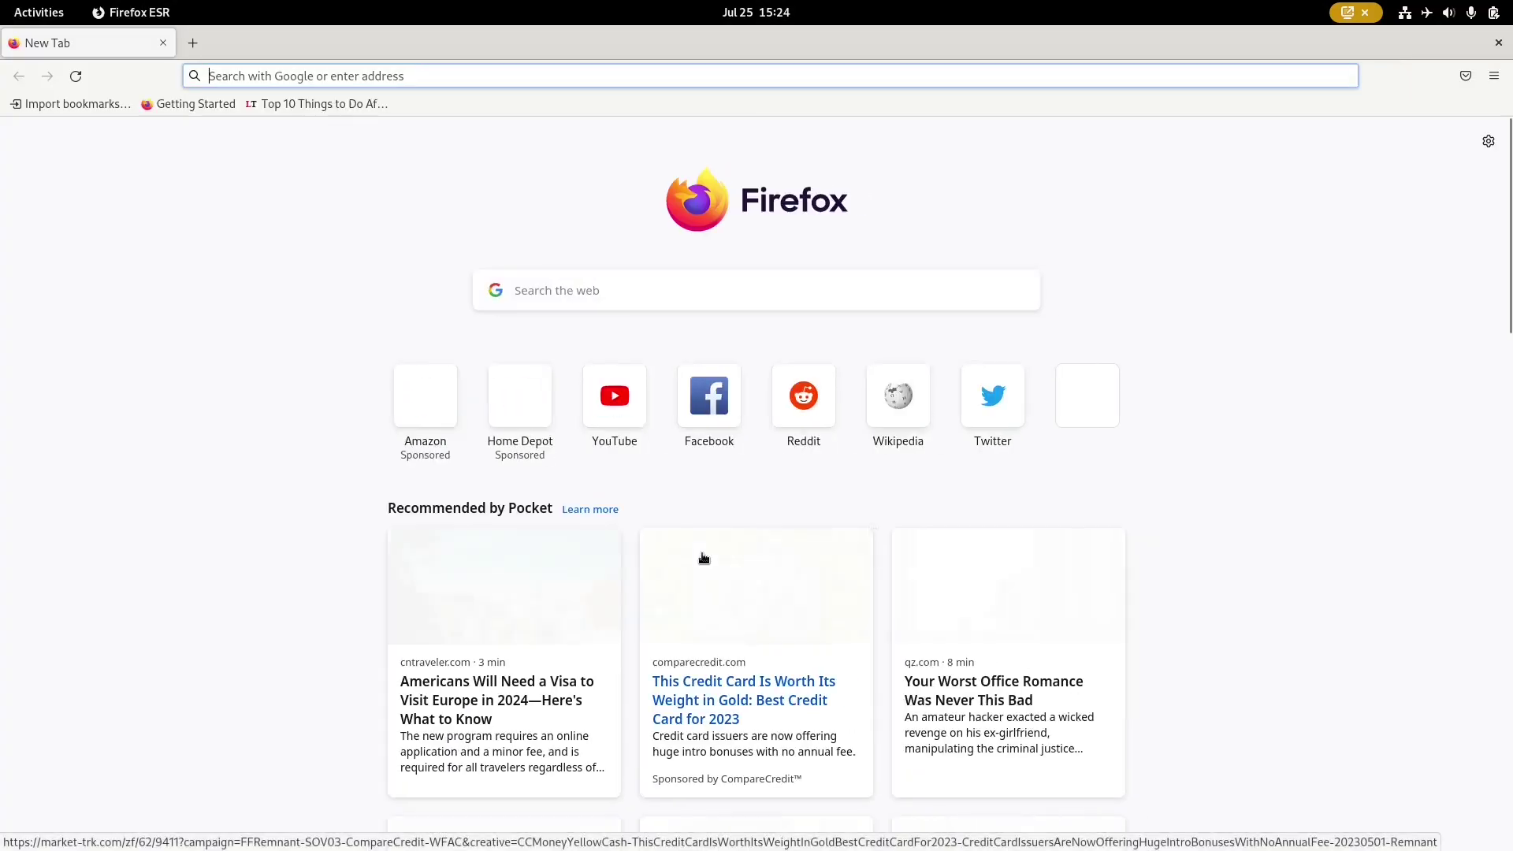
type("synfusion")
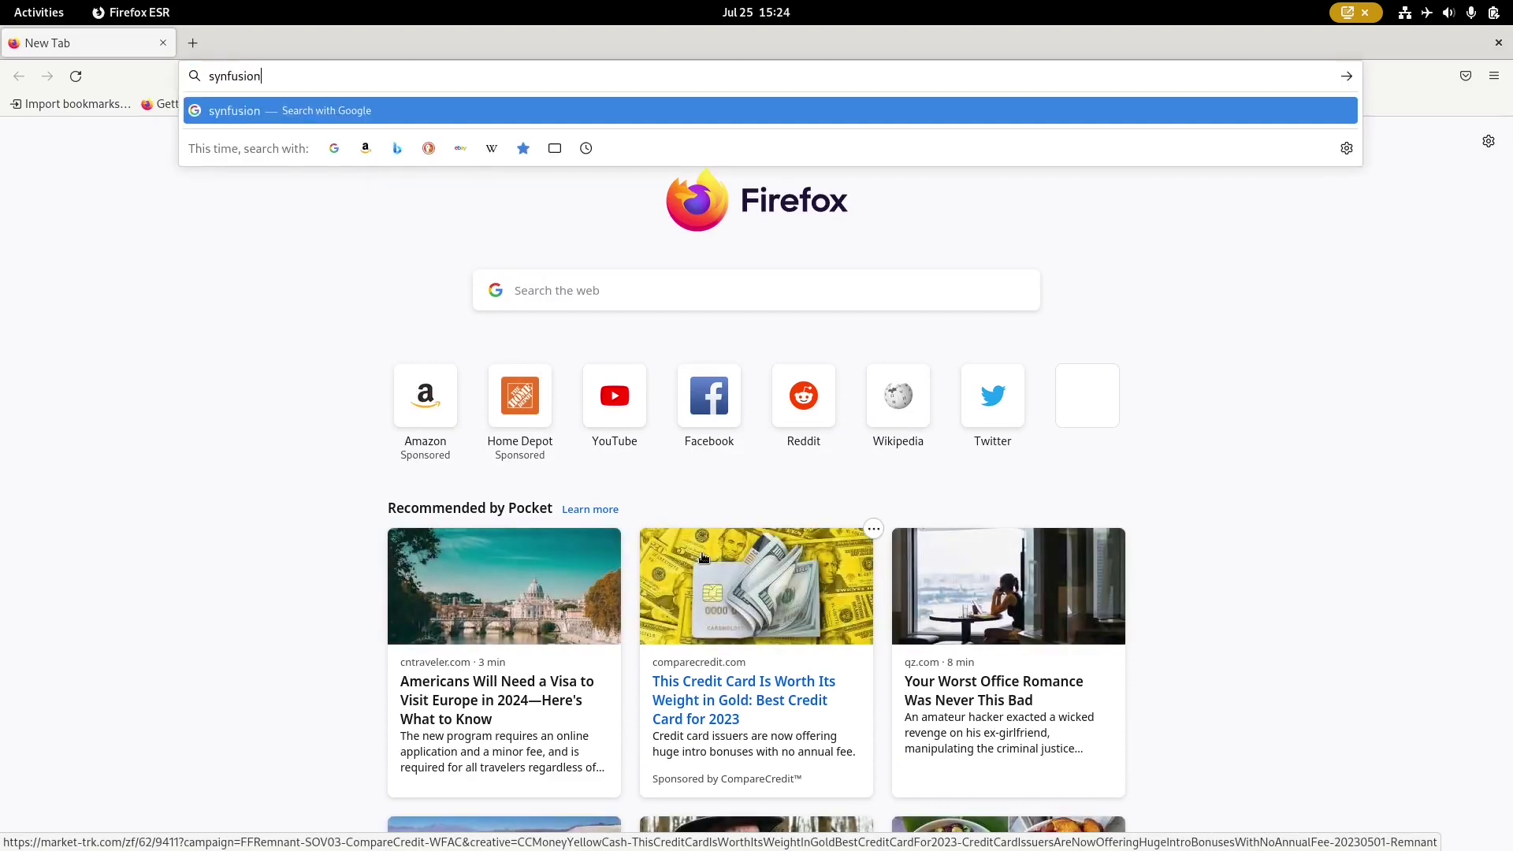
key("Return")
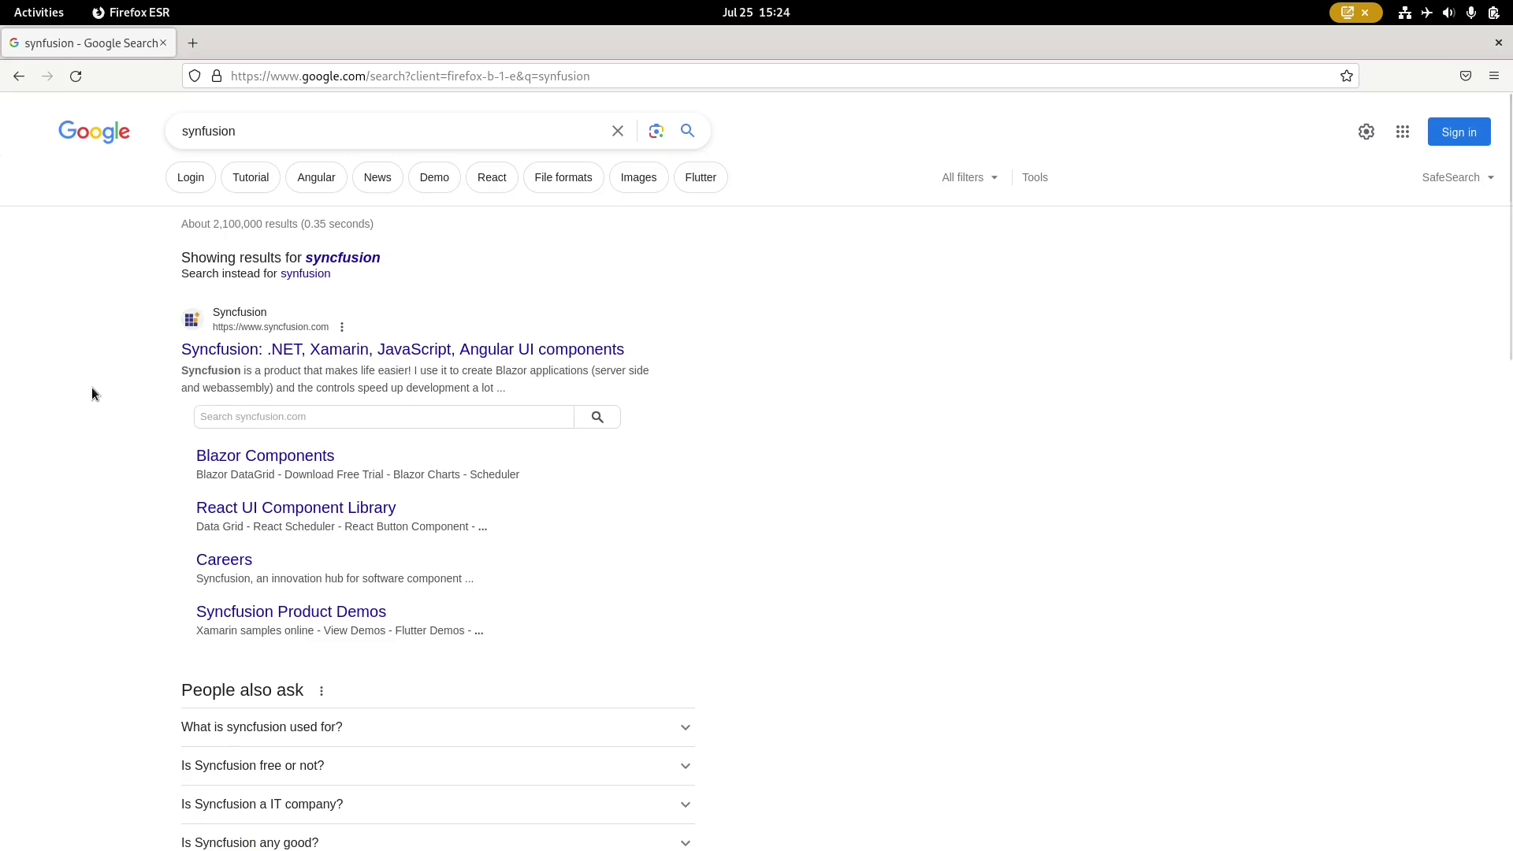
scroll(92, 386, "down", 4)
scroll(91, 386, "up", 4)
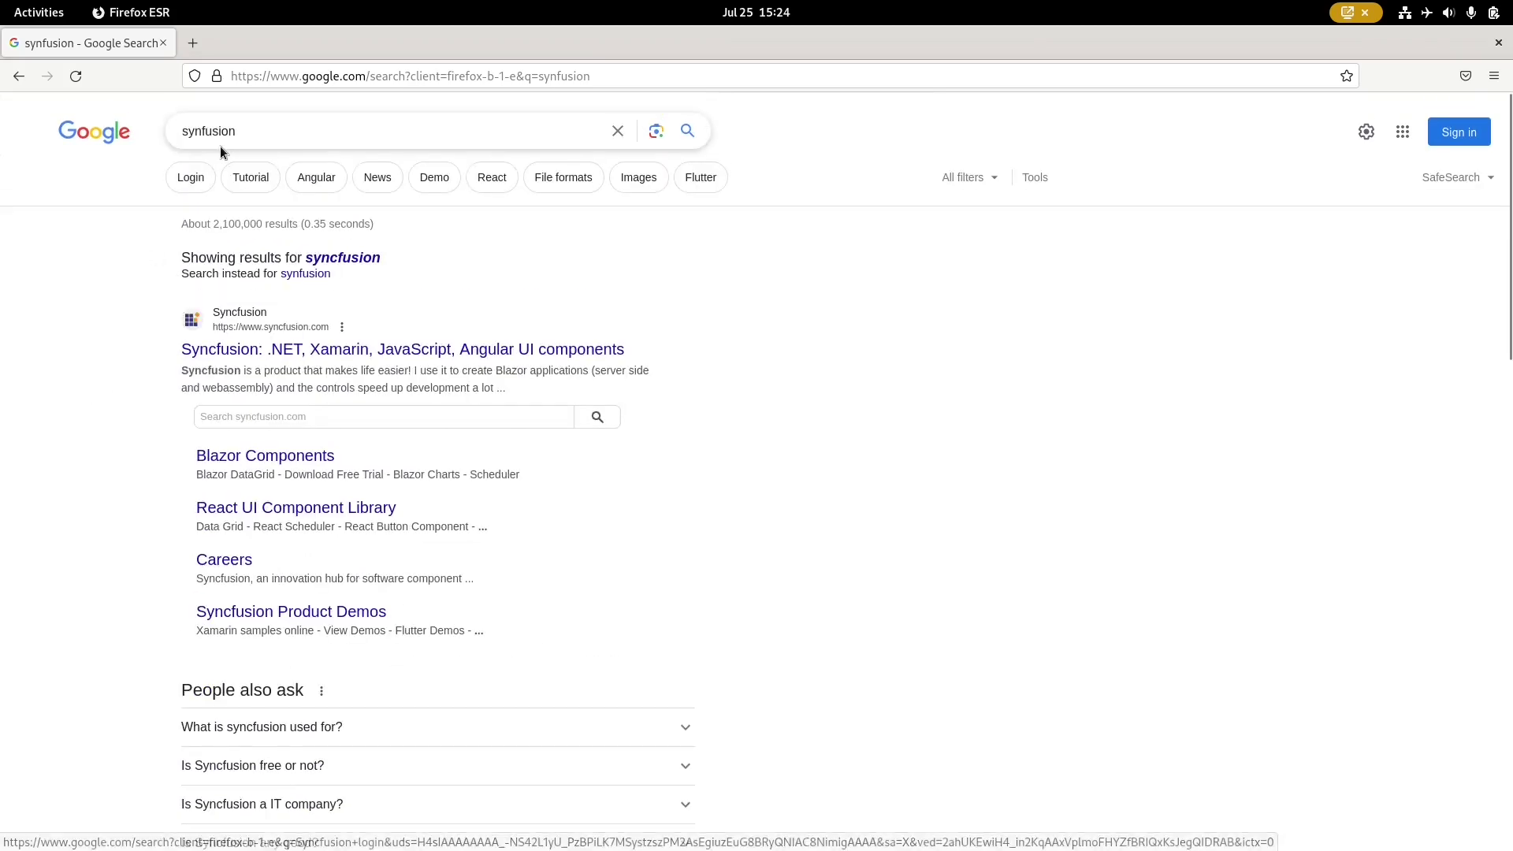
Run a new Google search for 'linux animation software'.
left_click(288, 126)
type("linux")
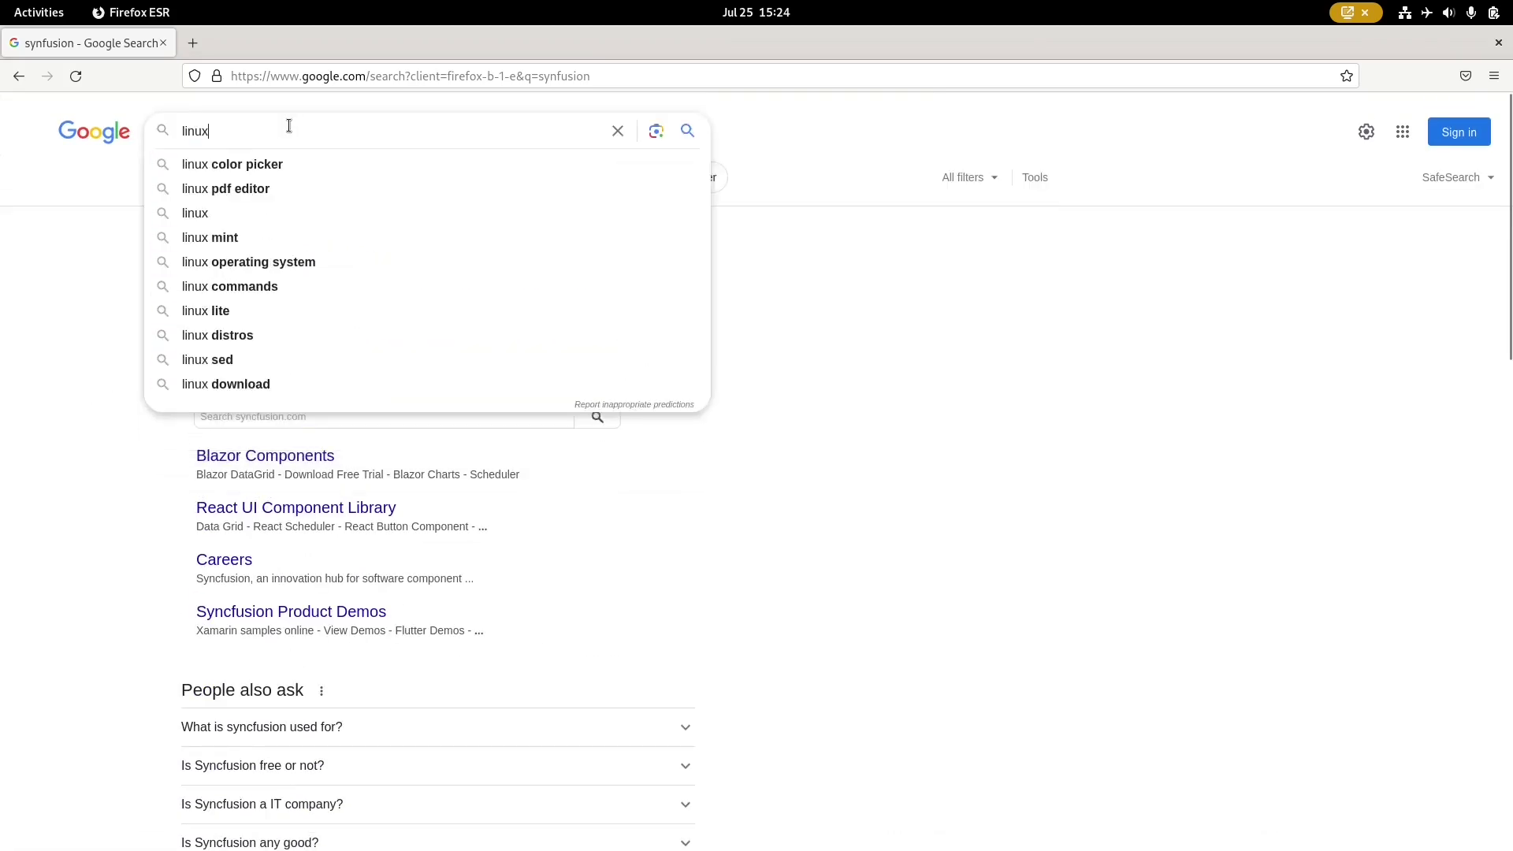
type(" anim")
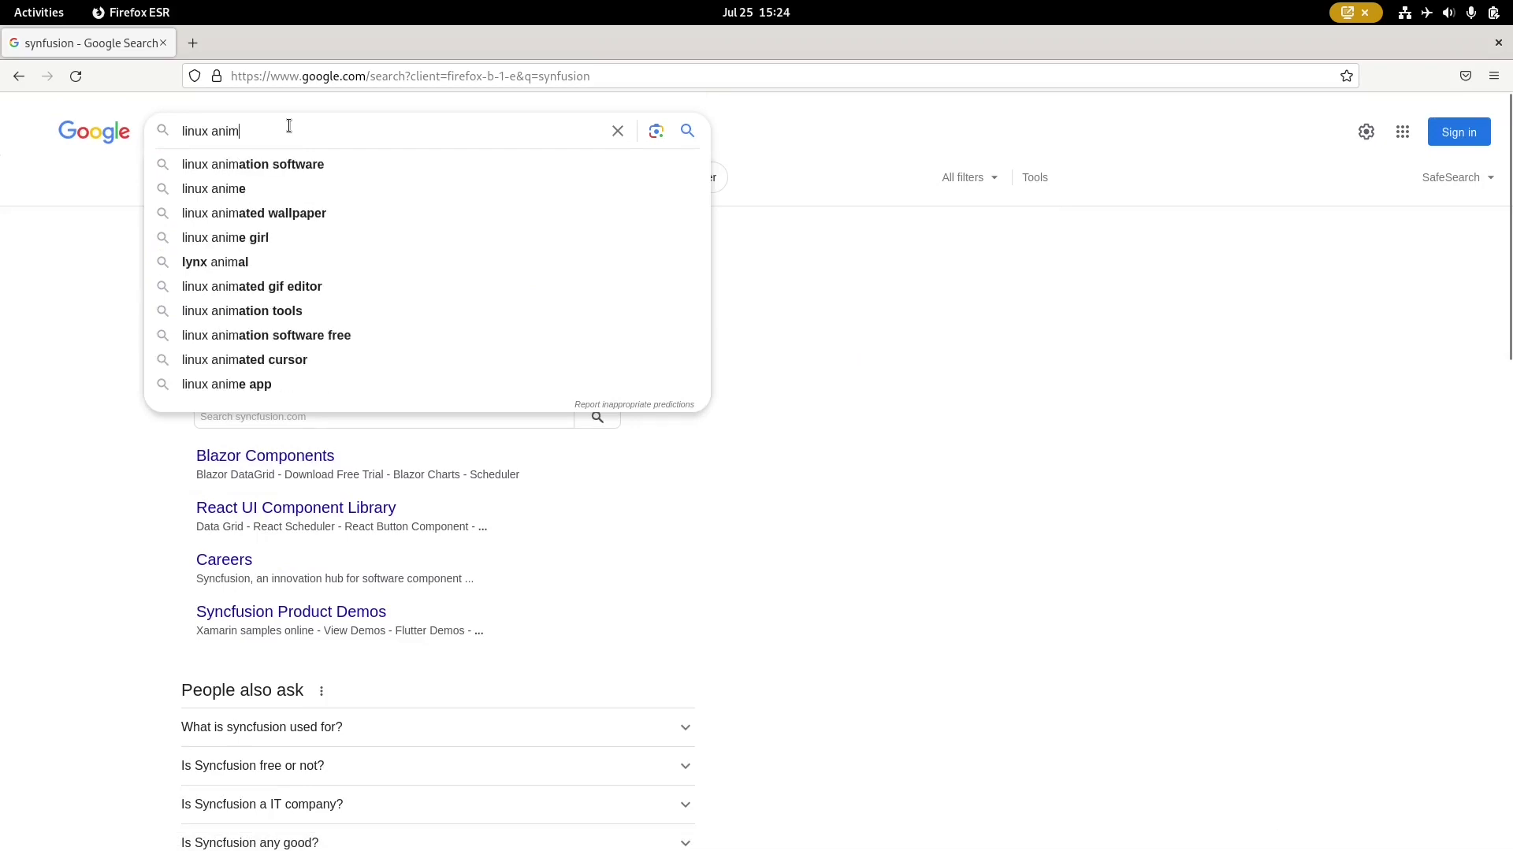
type("ation software")
key("Return")
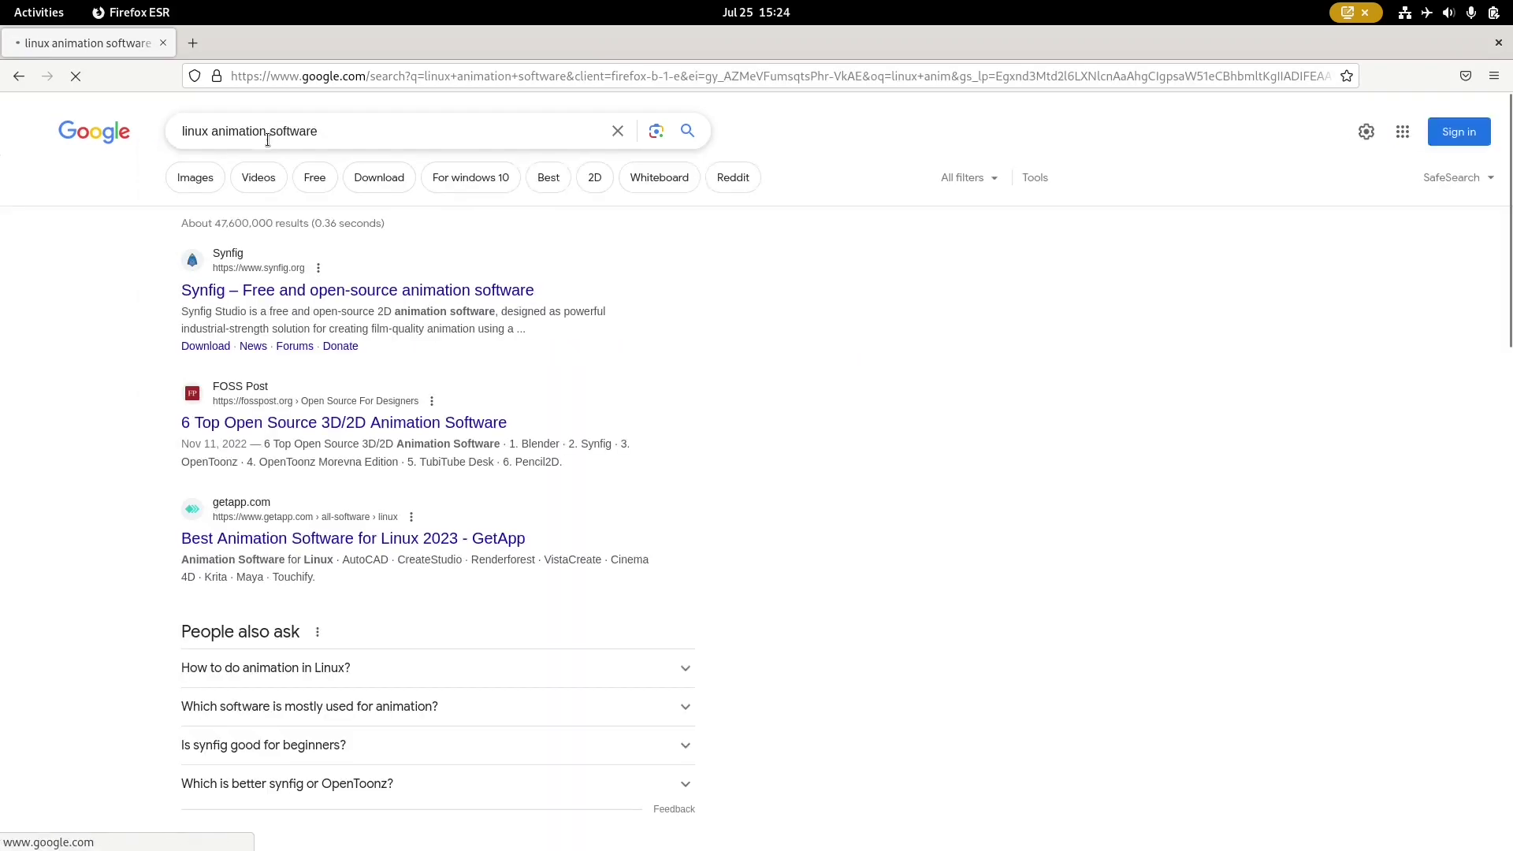
Close the browser and confirm the synfig apt installation with 'y'.
left_click(162, 46)
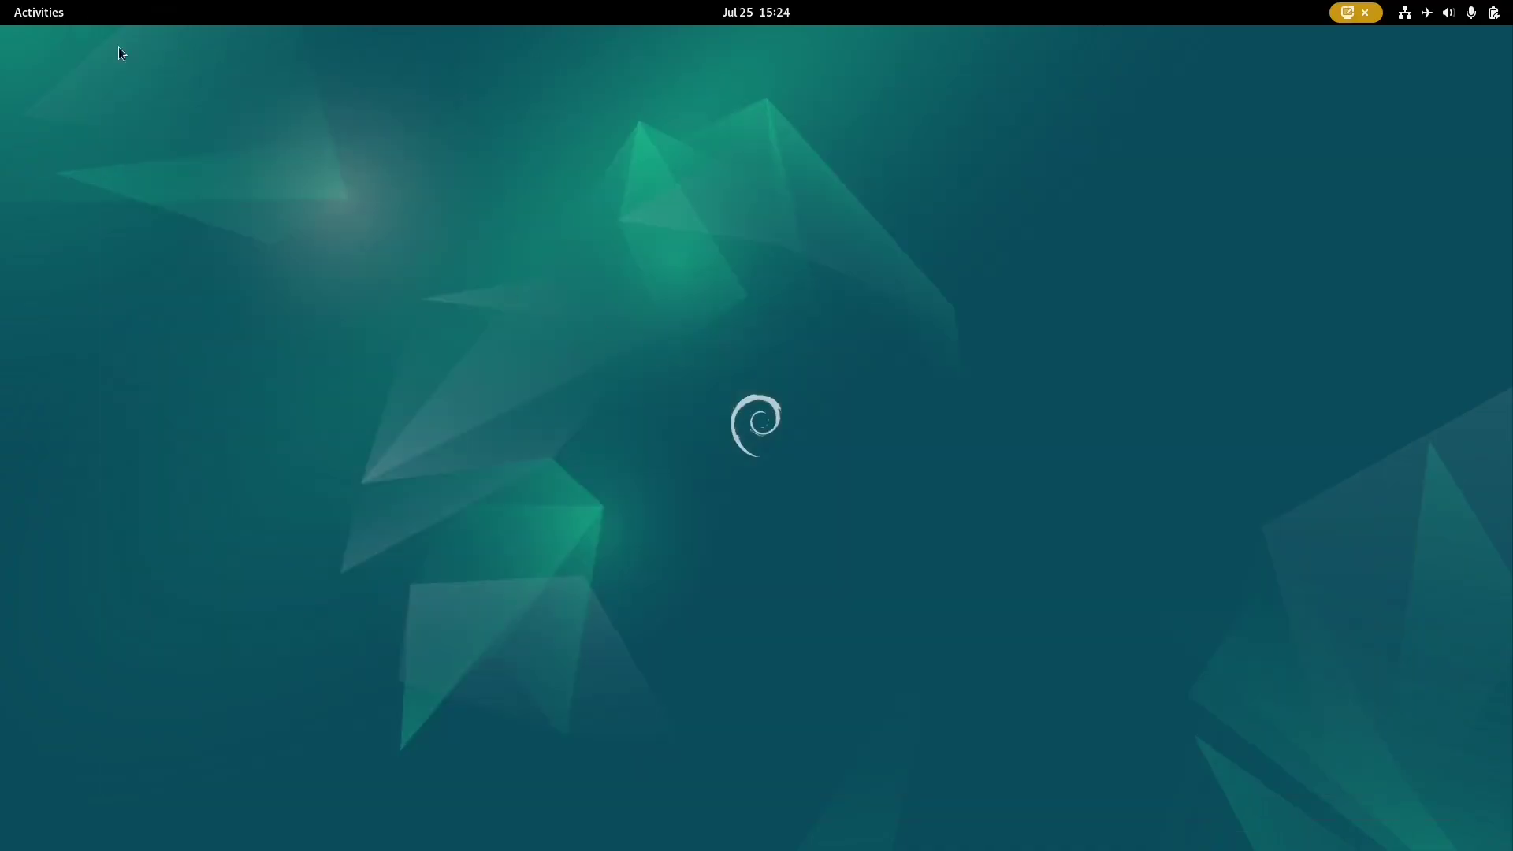
mouse_move(2, 4)
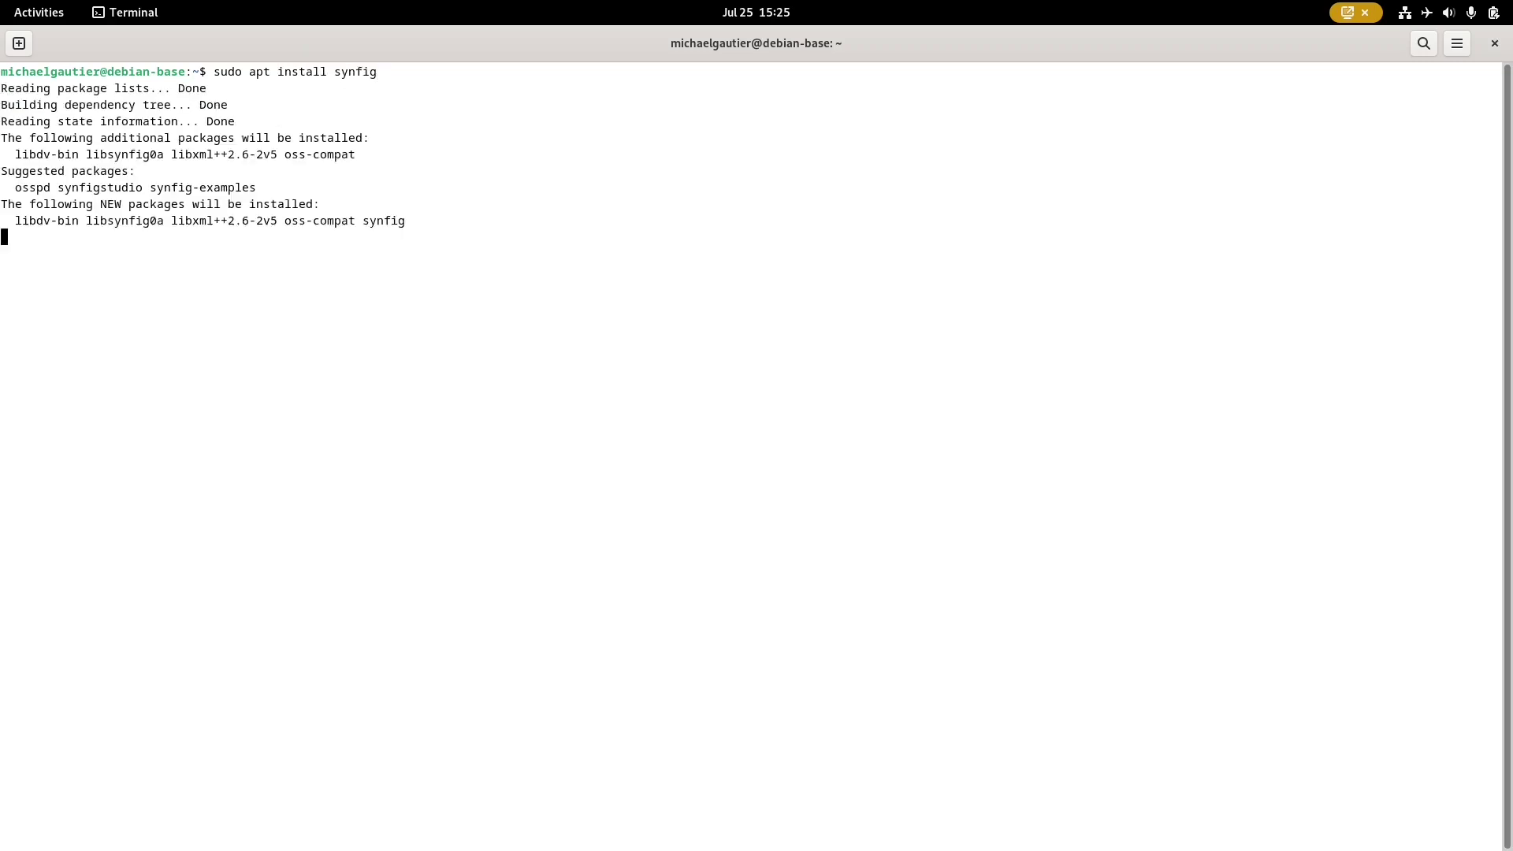
type("y")
key("Return")
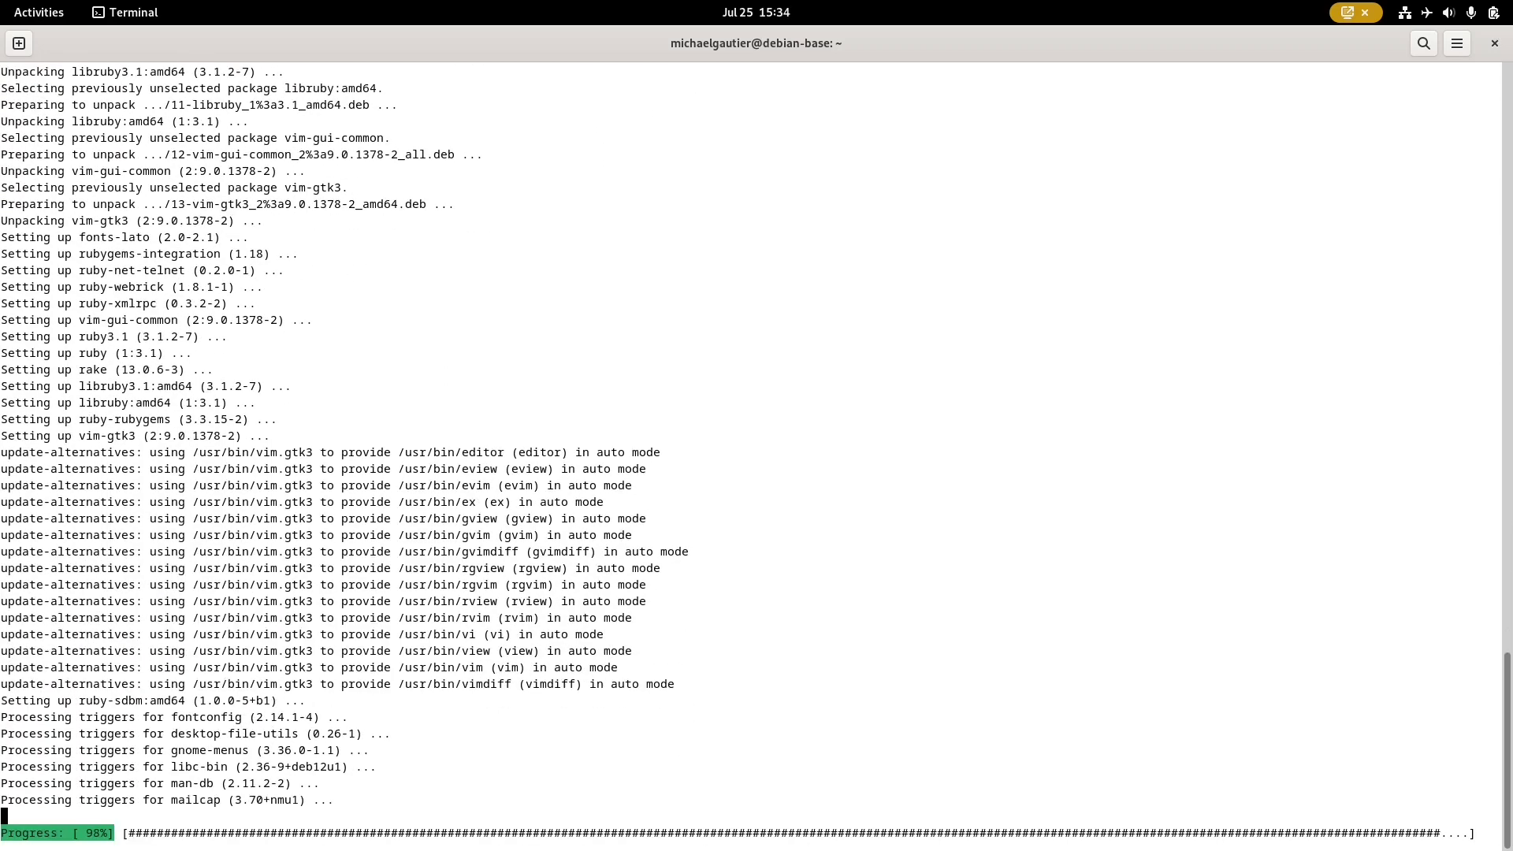
Page through the whole app grid, then bring the Image Viewer window forward.
mouse_move(2, 6)
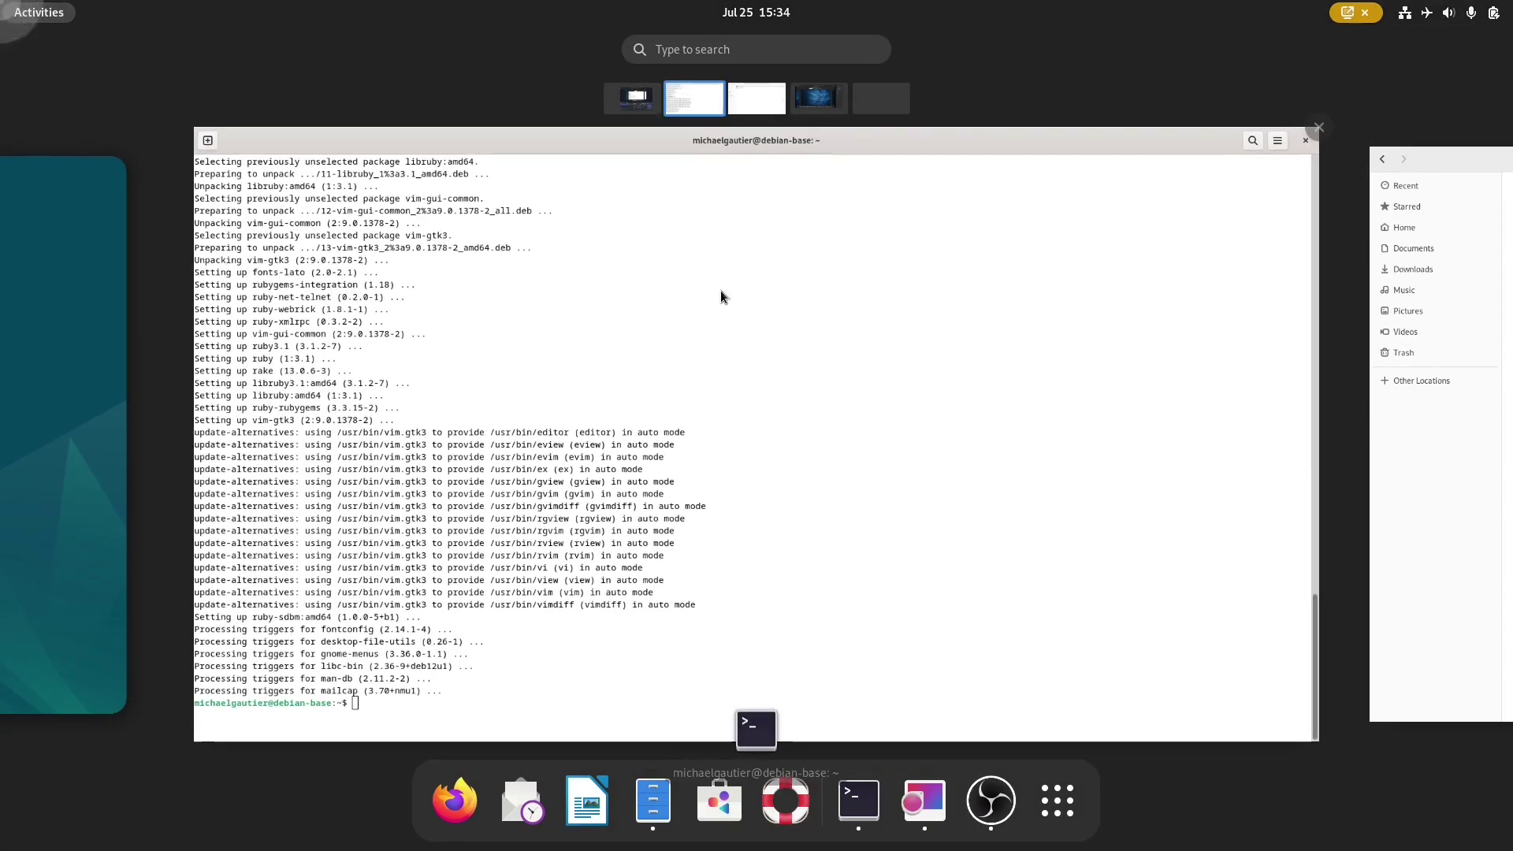
left_click(1057, 800)
scroll(898, 512, "down", 1)
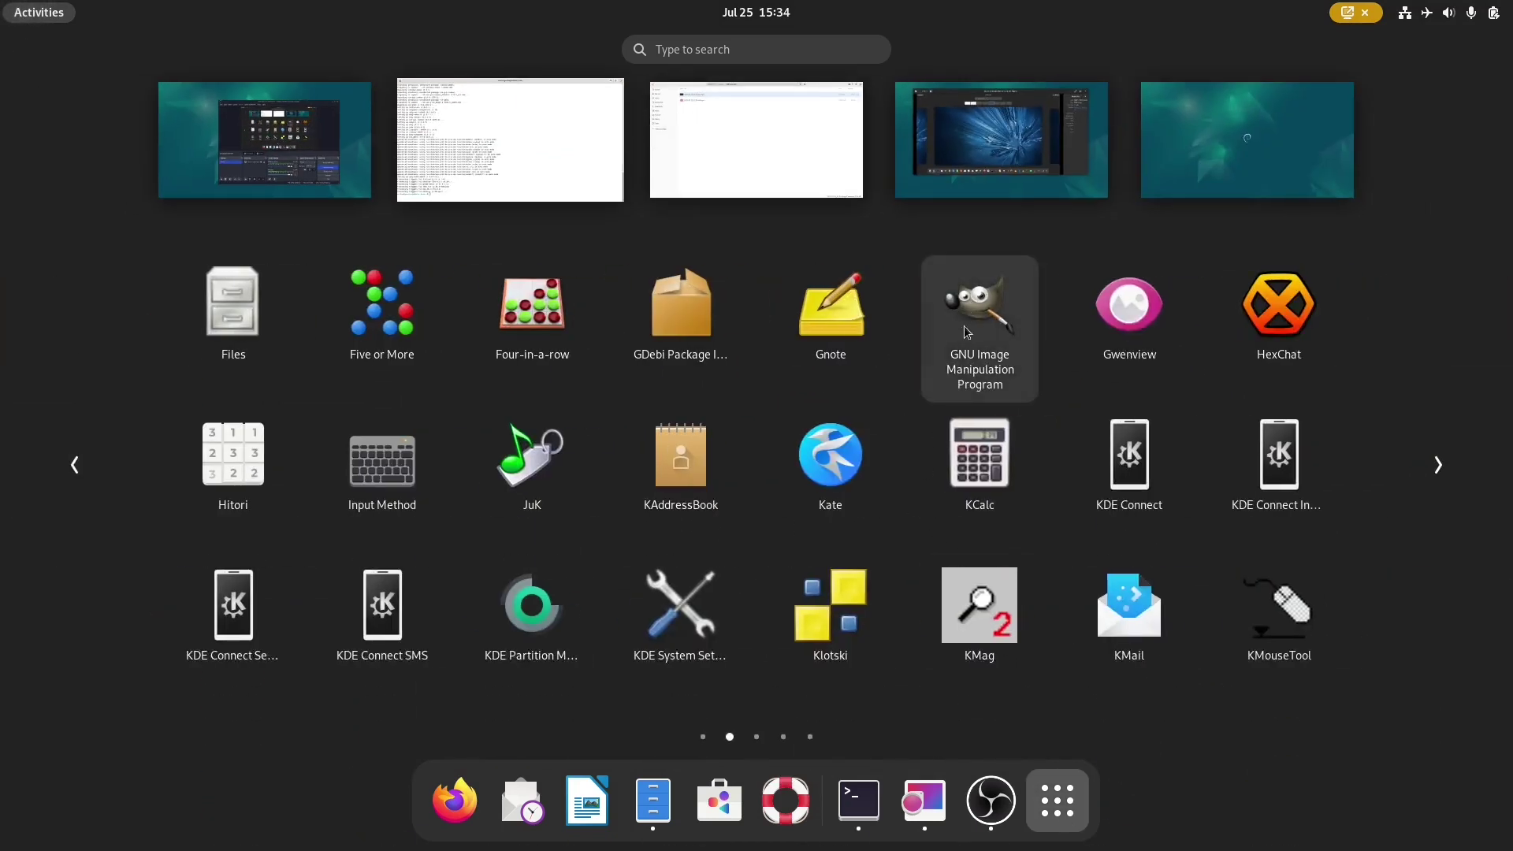
scroll(964, 567, "down", 1)
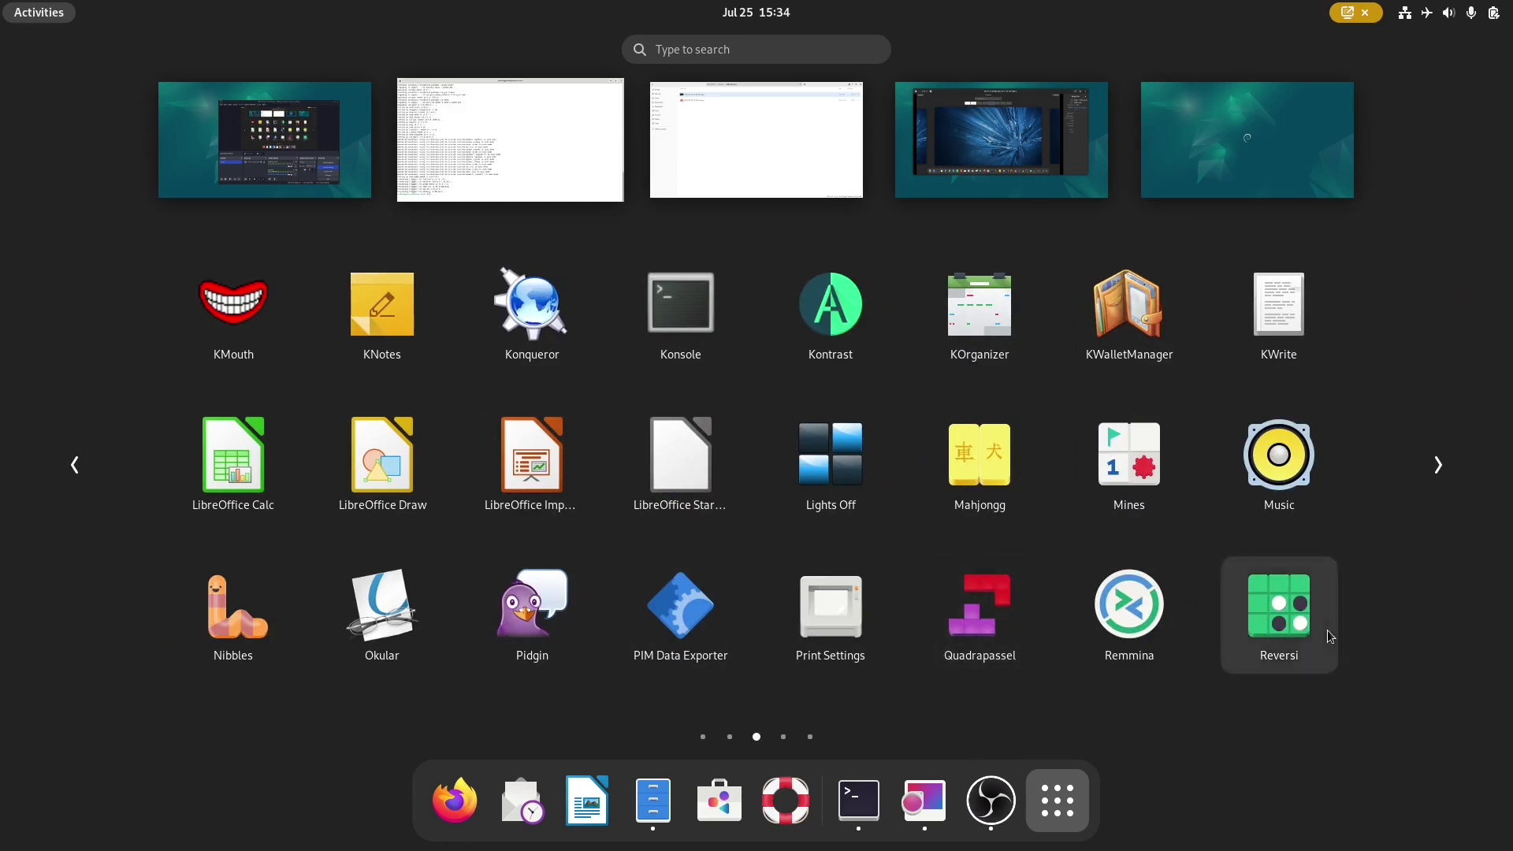
scroll(1225, 390, "down", 1)
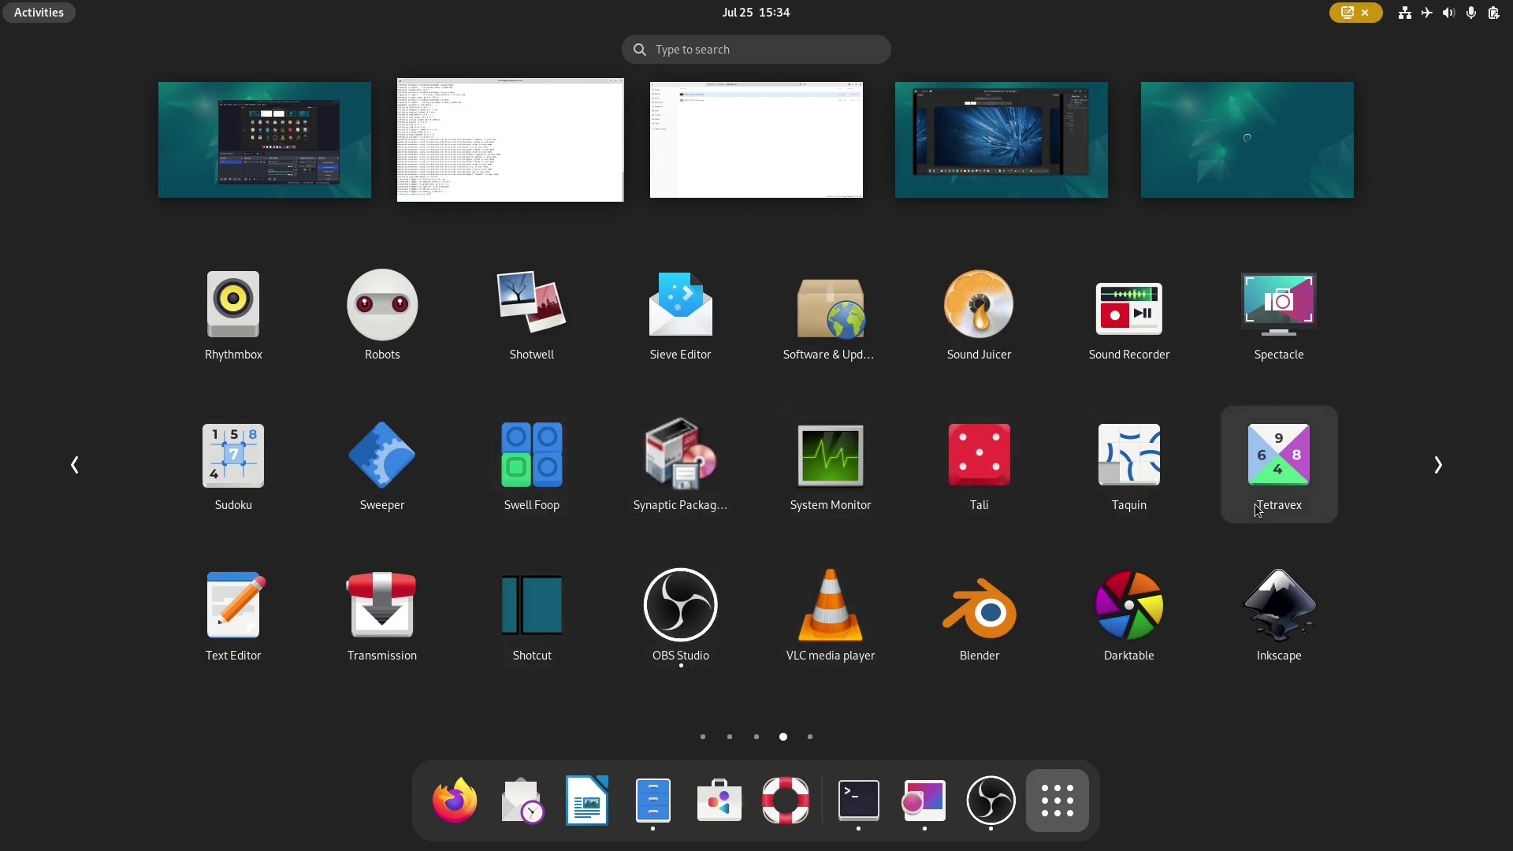
scroll(1256, 510, "down", 1)
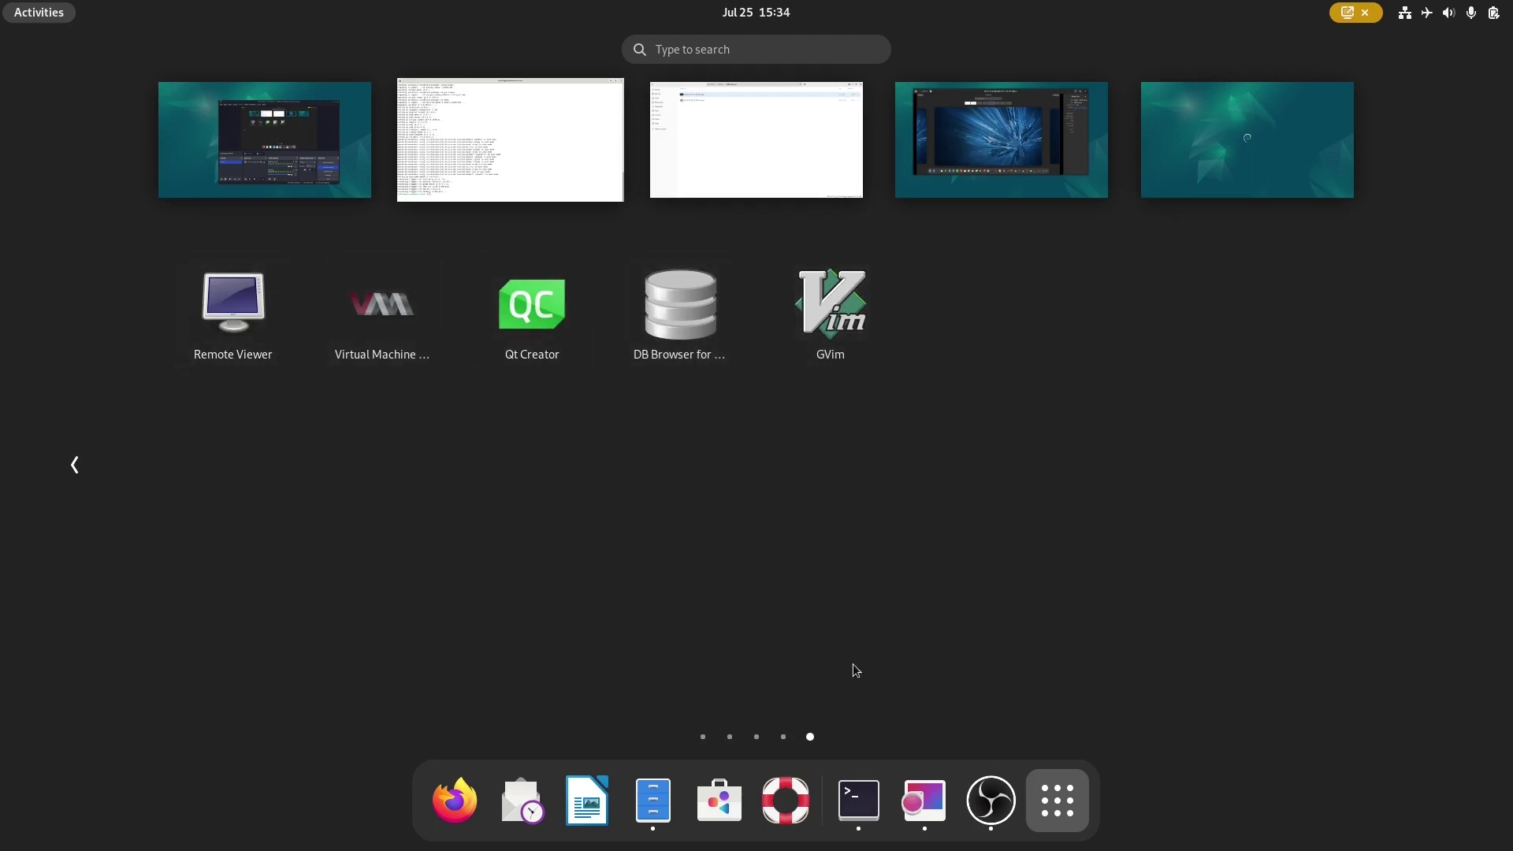
left_click(925, 800)
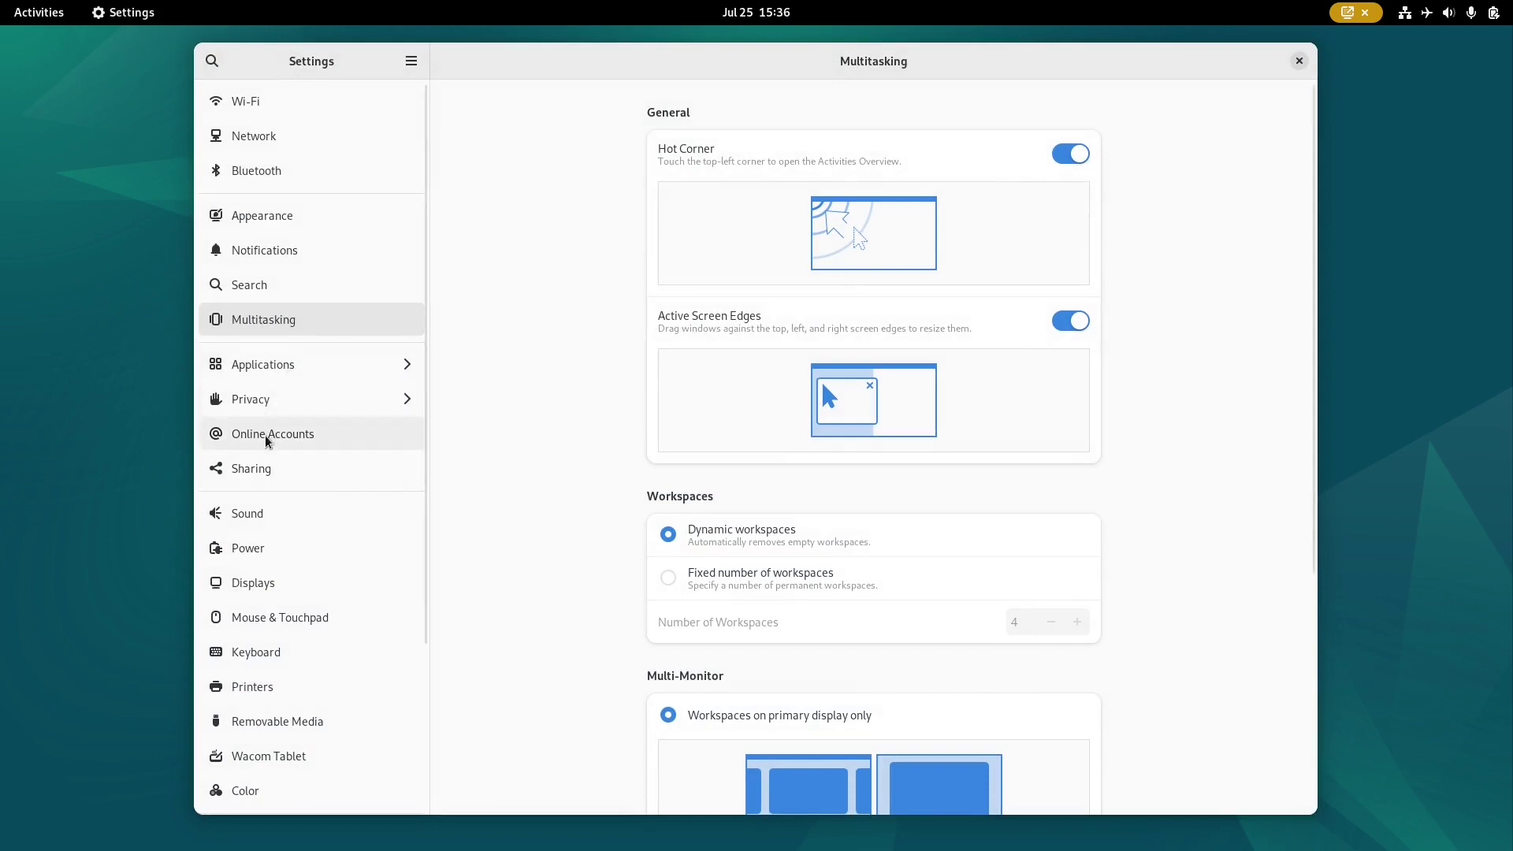
View the About page showing Debian 12 and GNOME 43.6, then quit Settings.
scroll(267, 442, "down", 5)
left_click(284, 796)
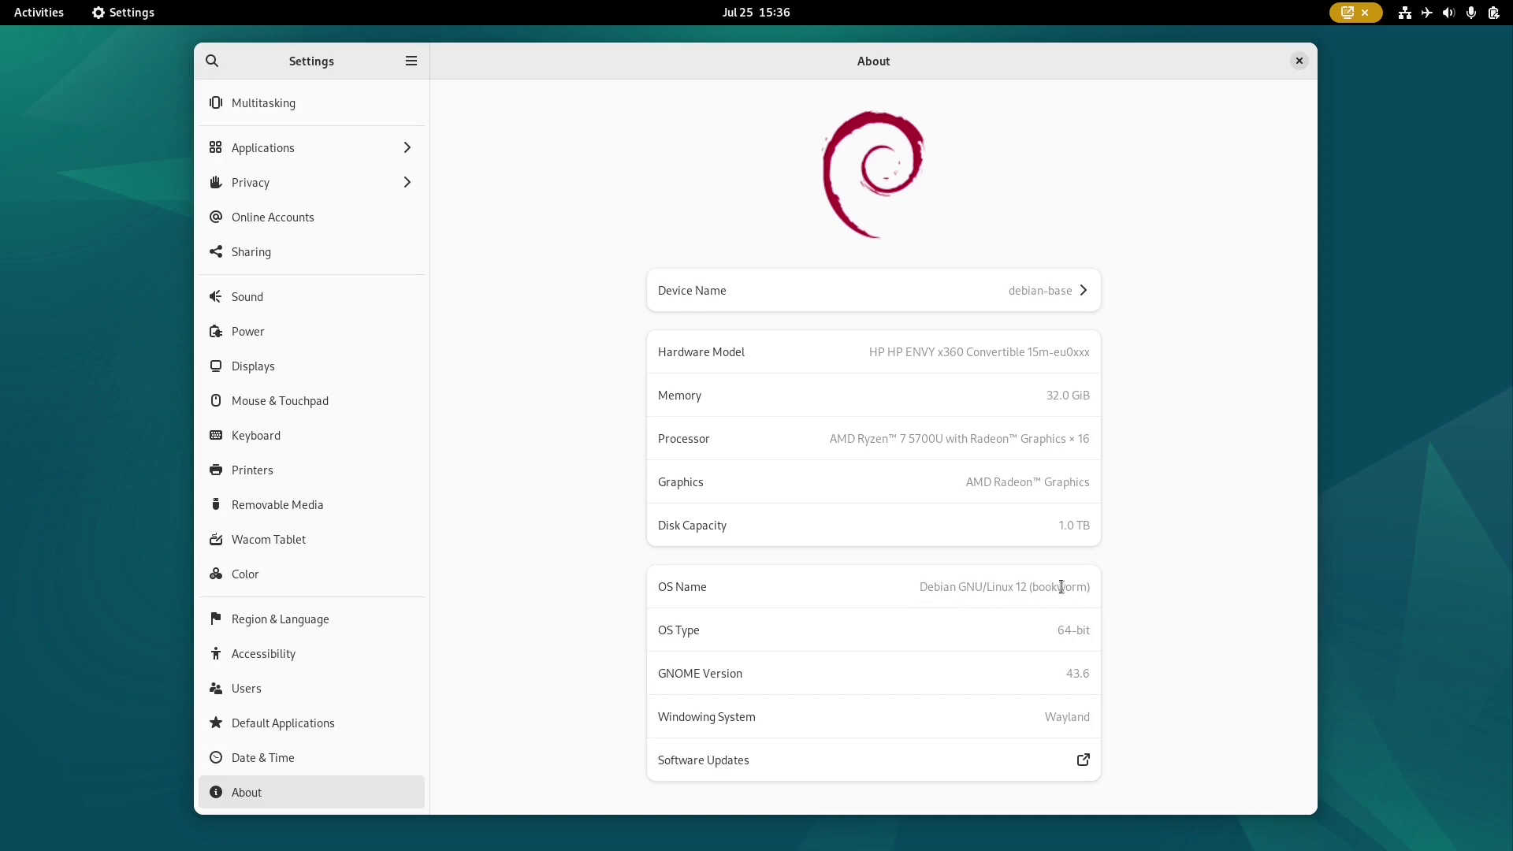
key("ctrl+q")
Pin Terminal to the dash from the app grid.
mouse_move(2, 1)
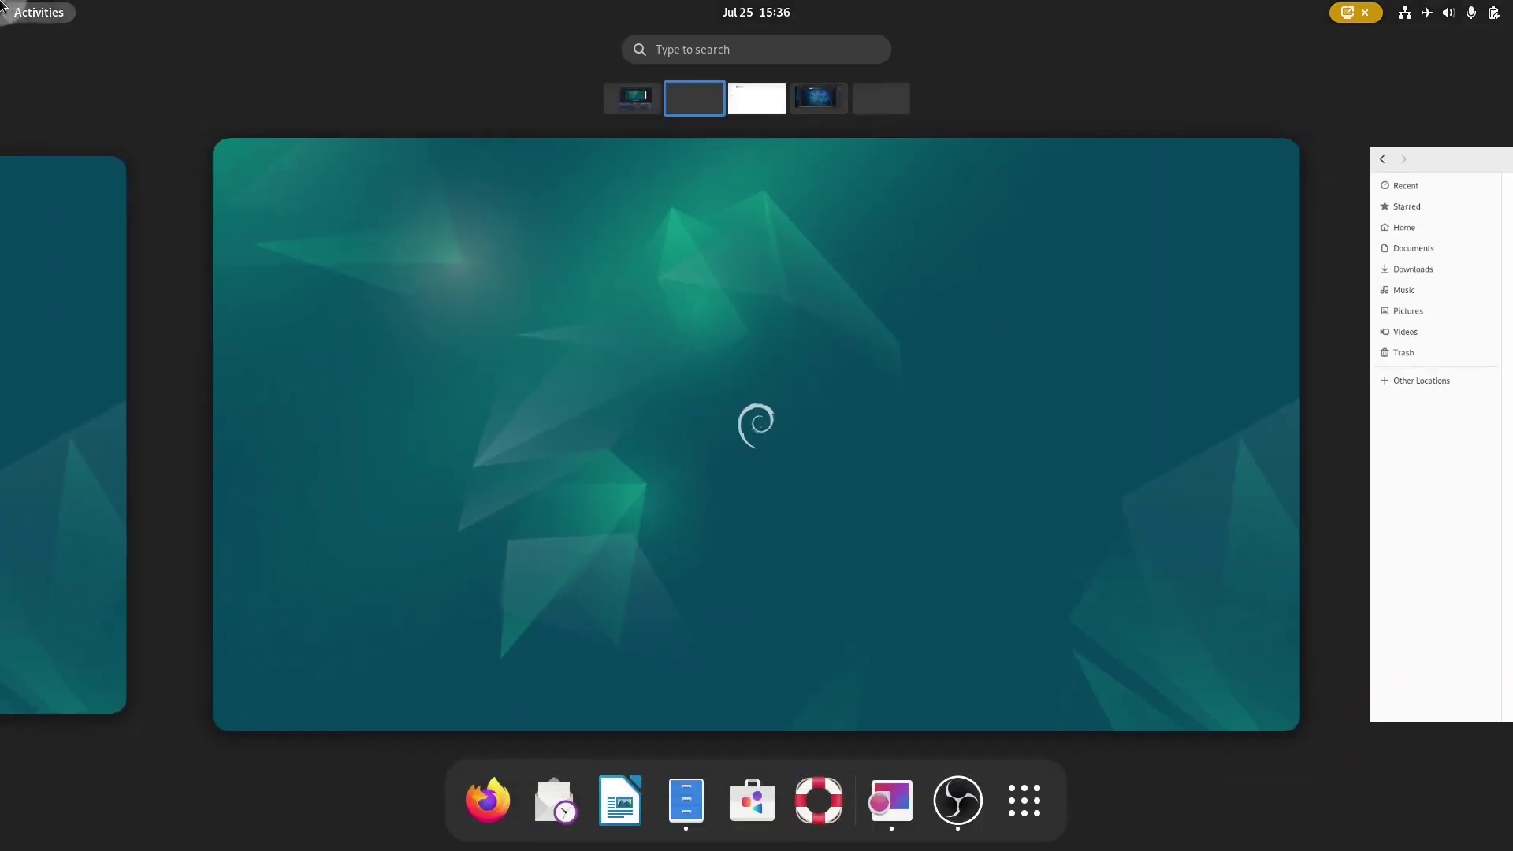
left_click(1024, 802)
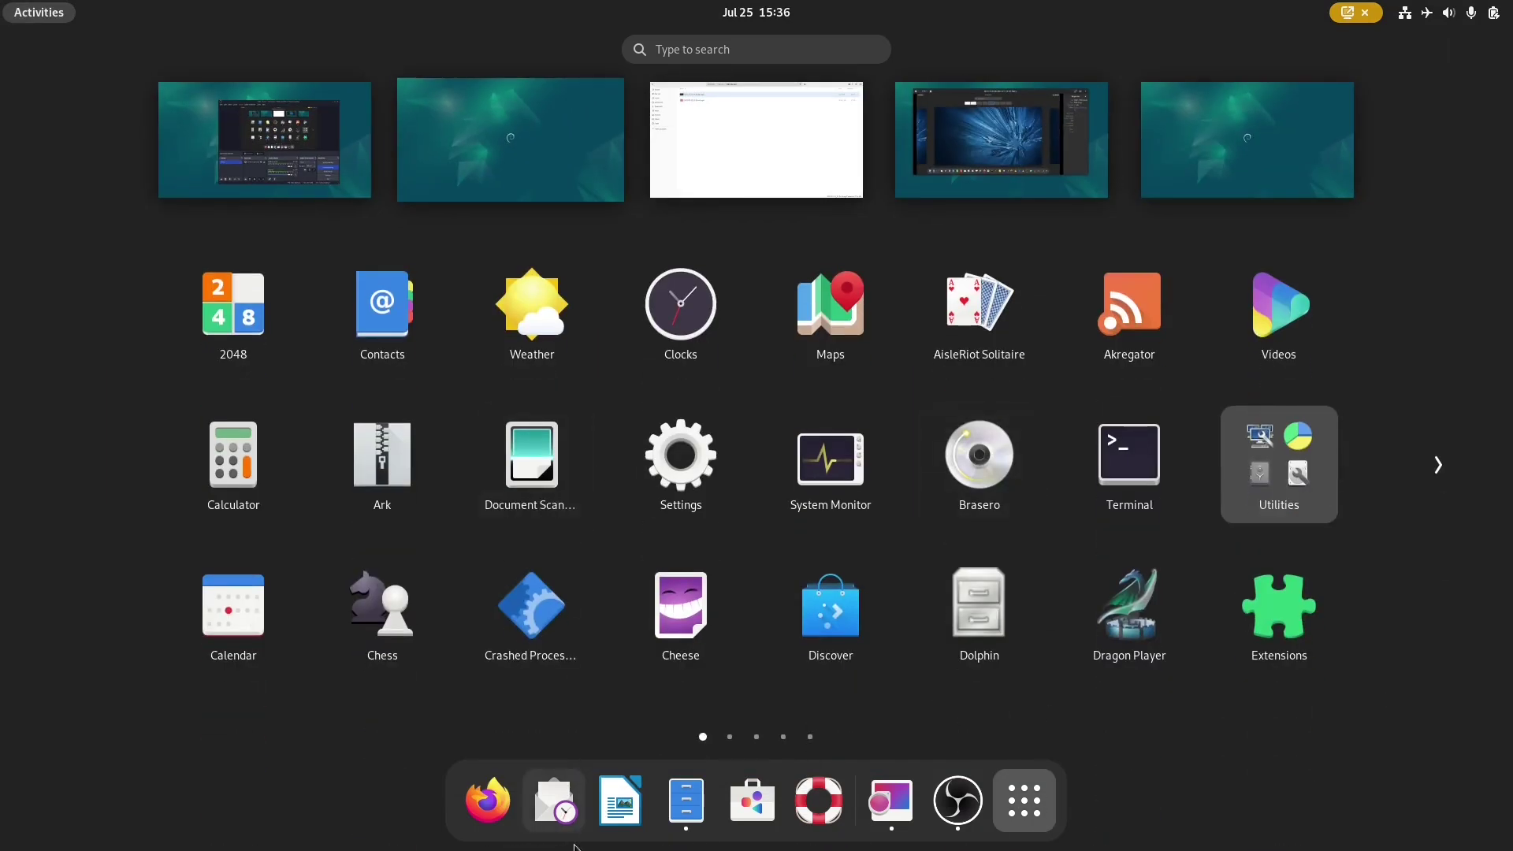
right_click(565, 821)
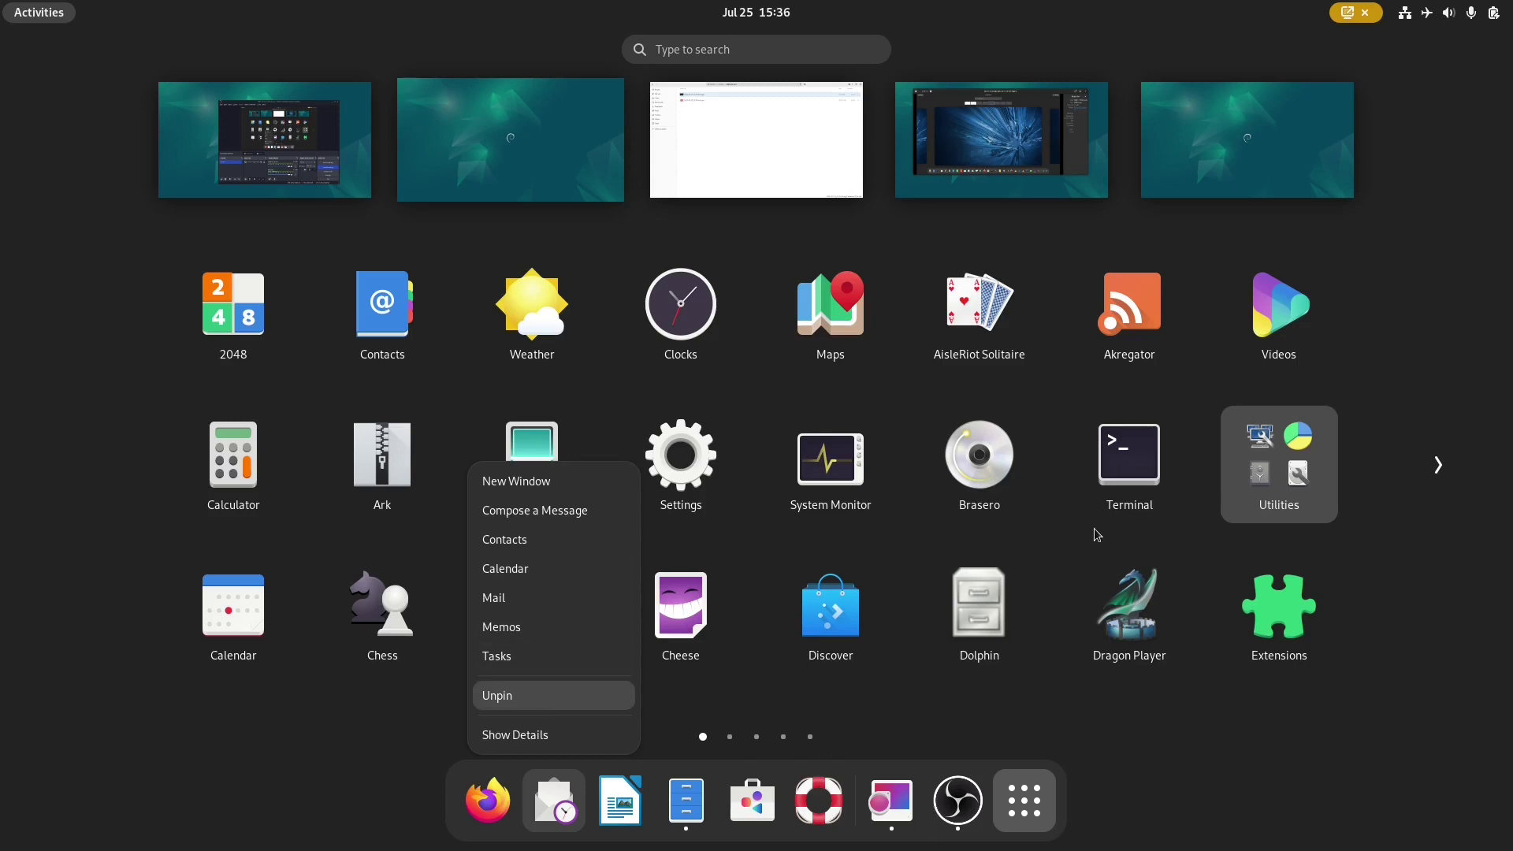
left_click(1137, 466)
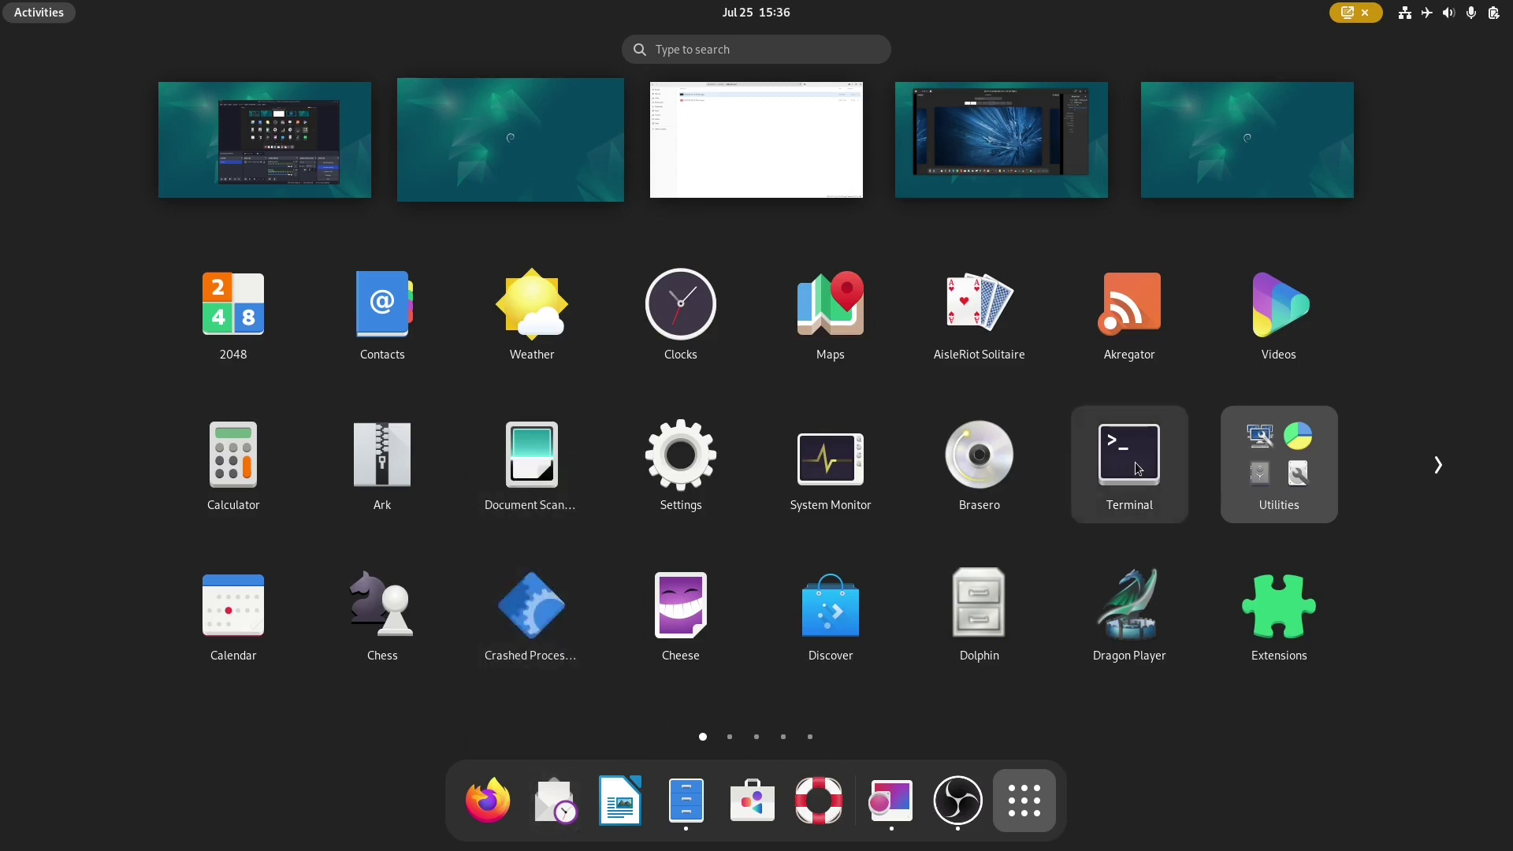
right_click(1136, 466)
left_click(1233, 481)
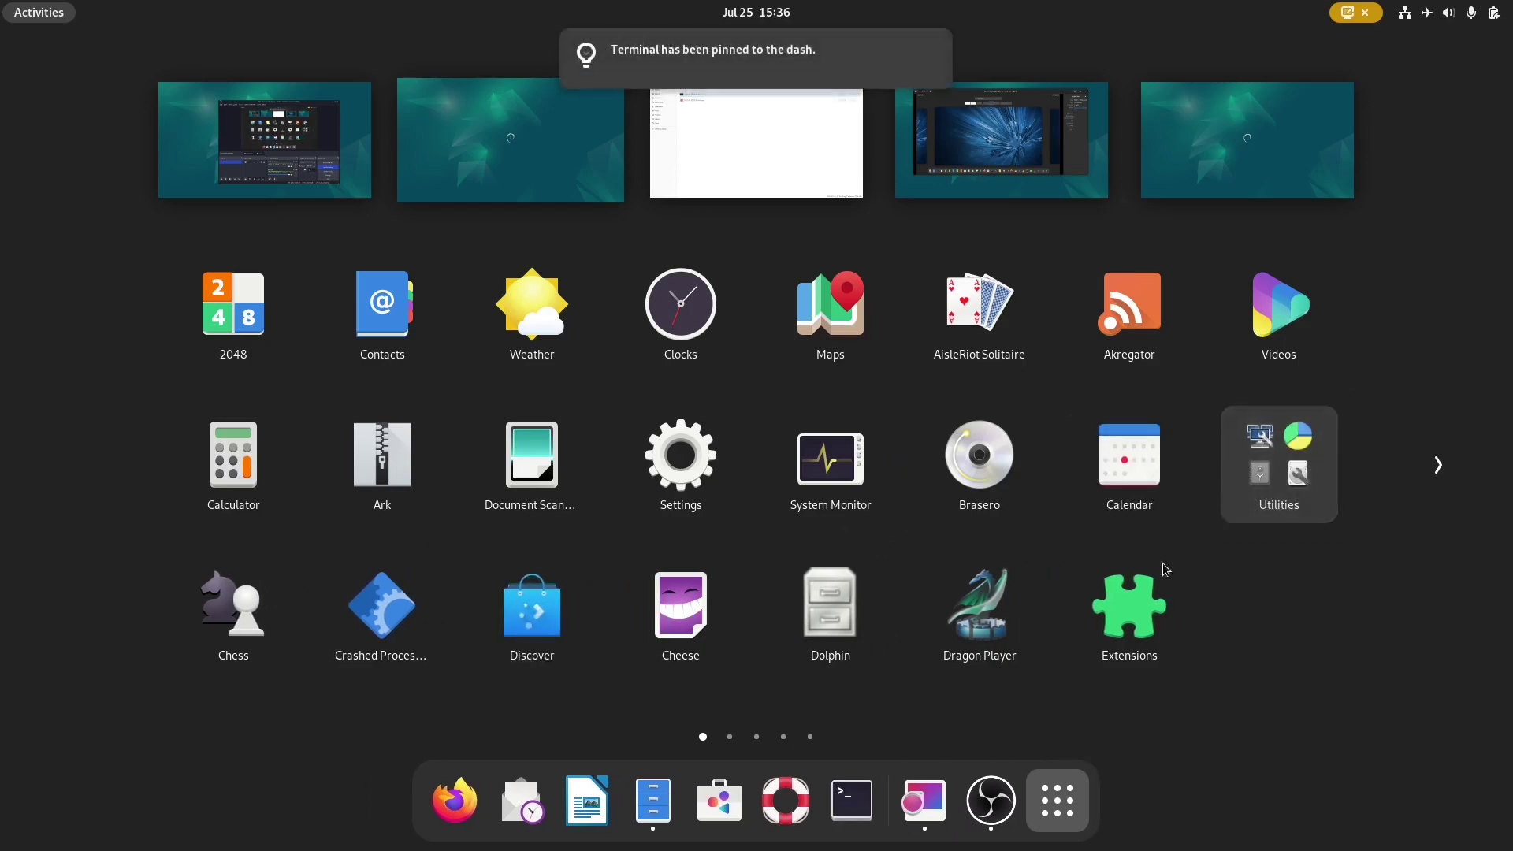
Pin Disks and Screenshot from the Utilities folder to the dash.
left_click(1276, 468)
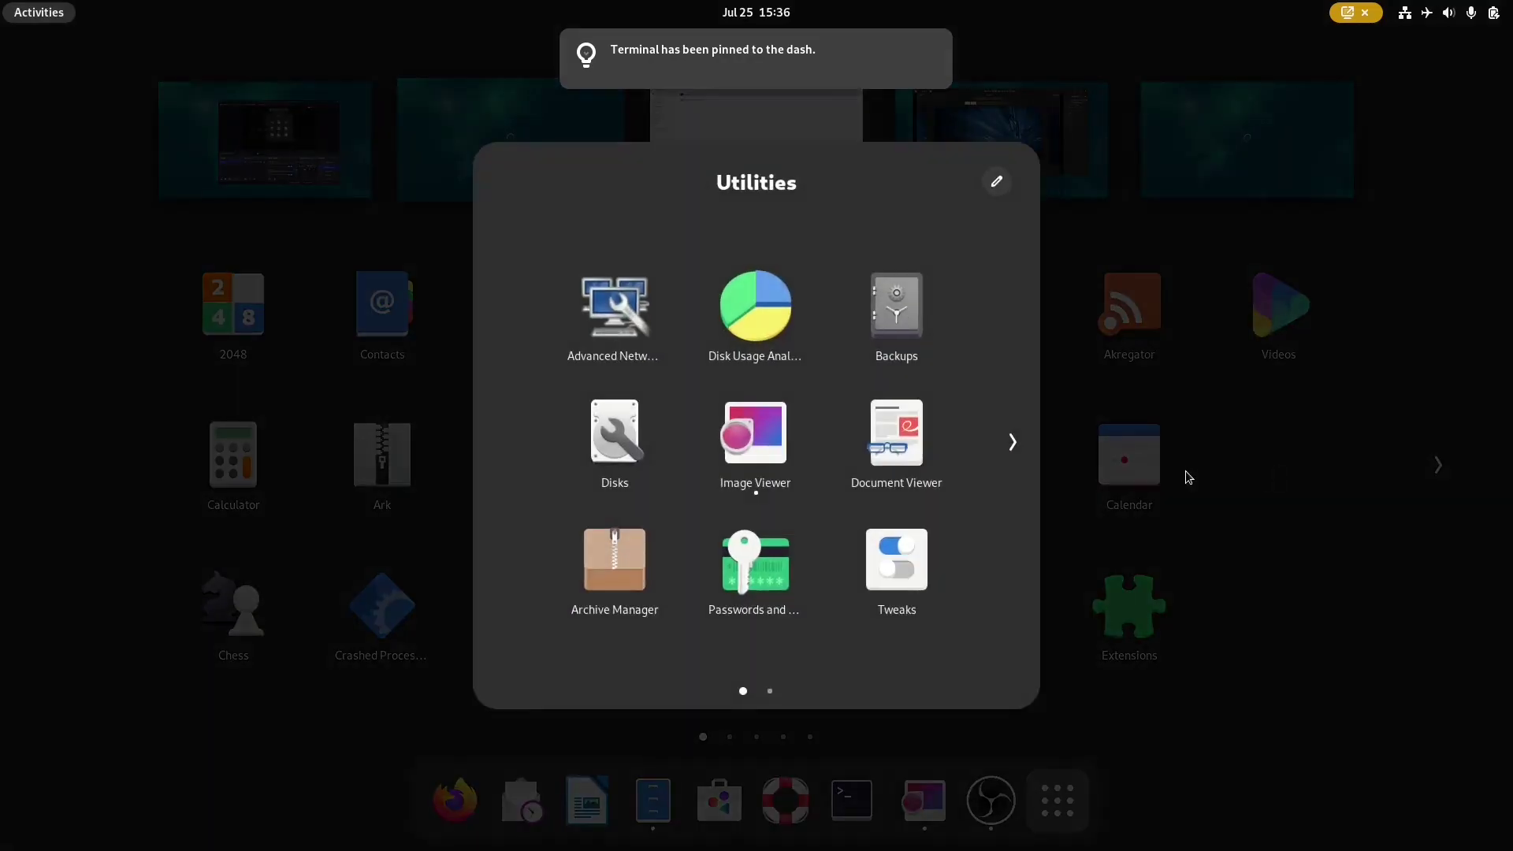
right_click(622, 445)
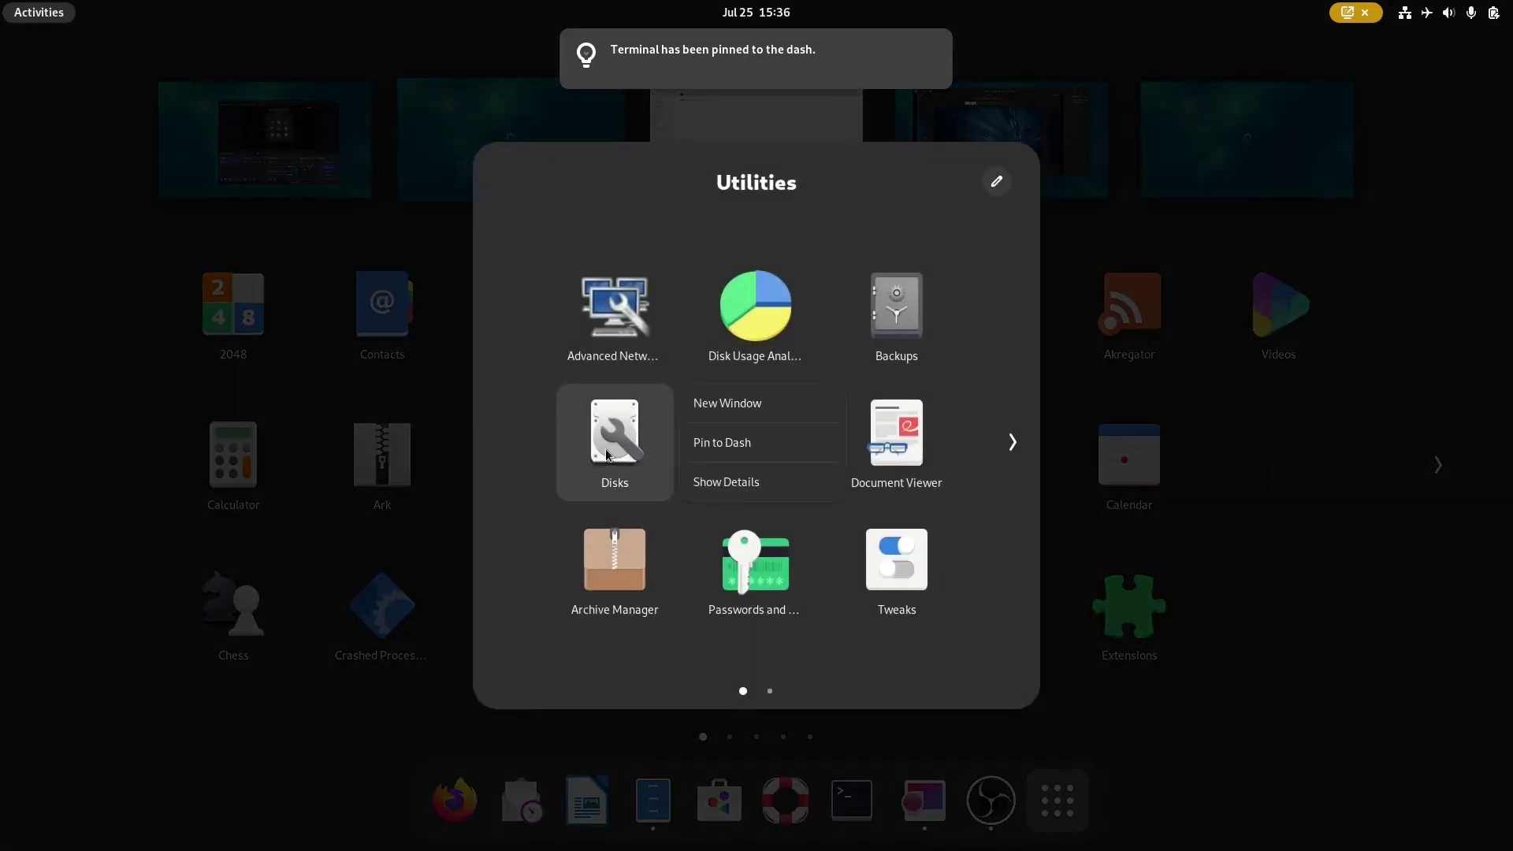
left_click(787, 441)
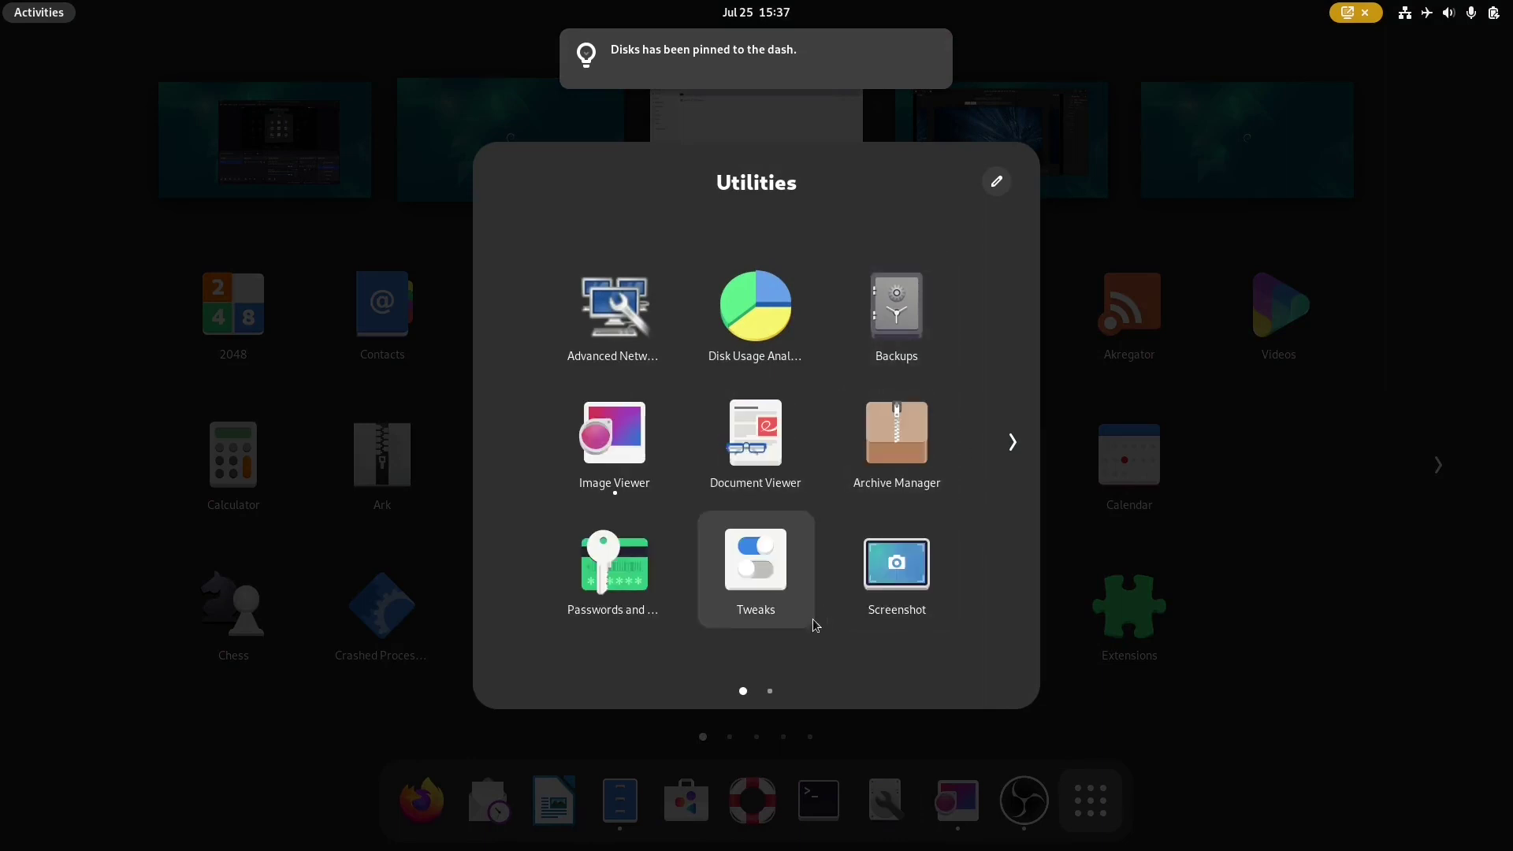
scroll(814, 565, "down", 1)
scroll(815, 574, "up", 1)
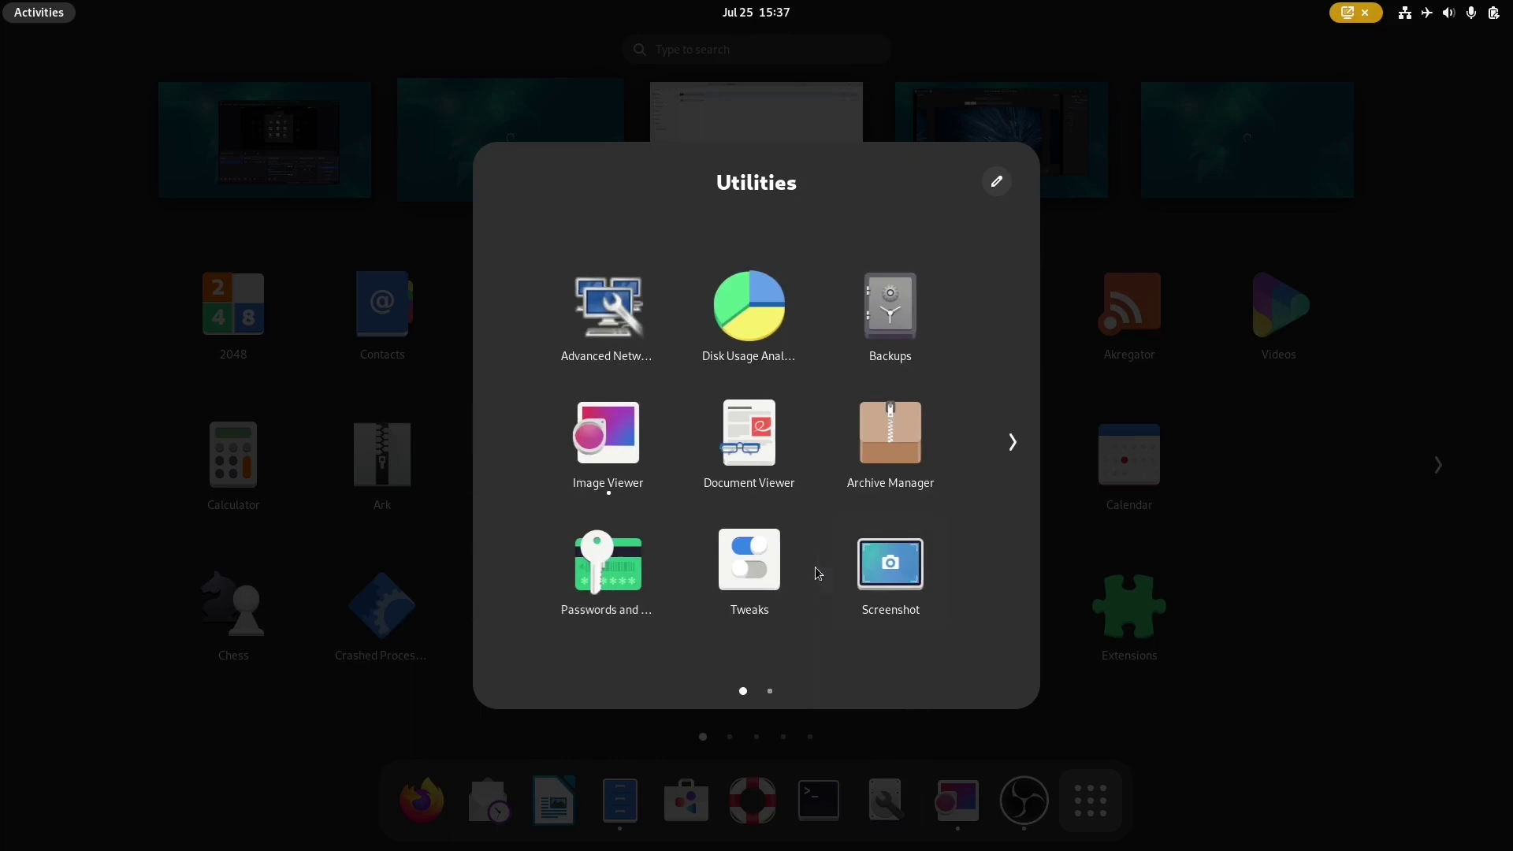
right_click(934, 584)
left_click(1044, 600)
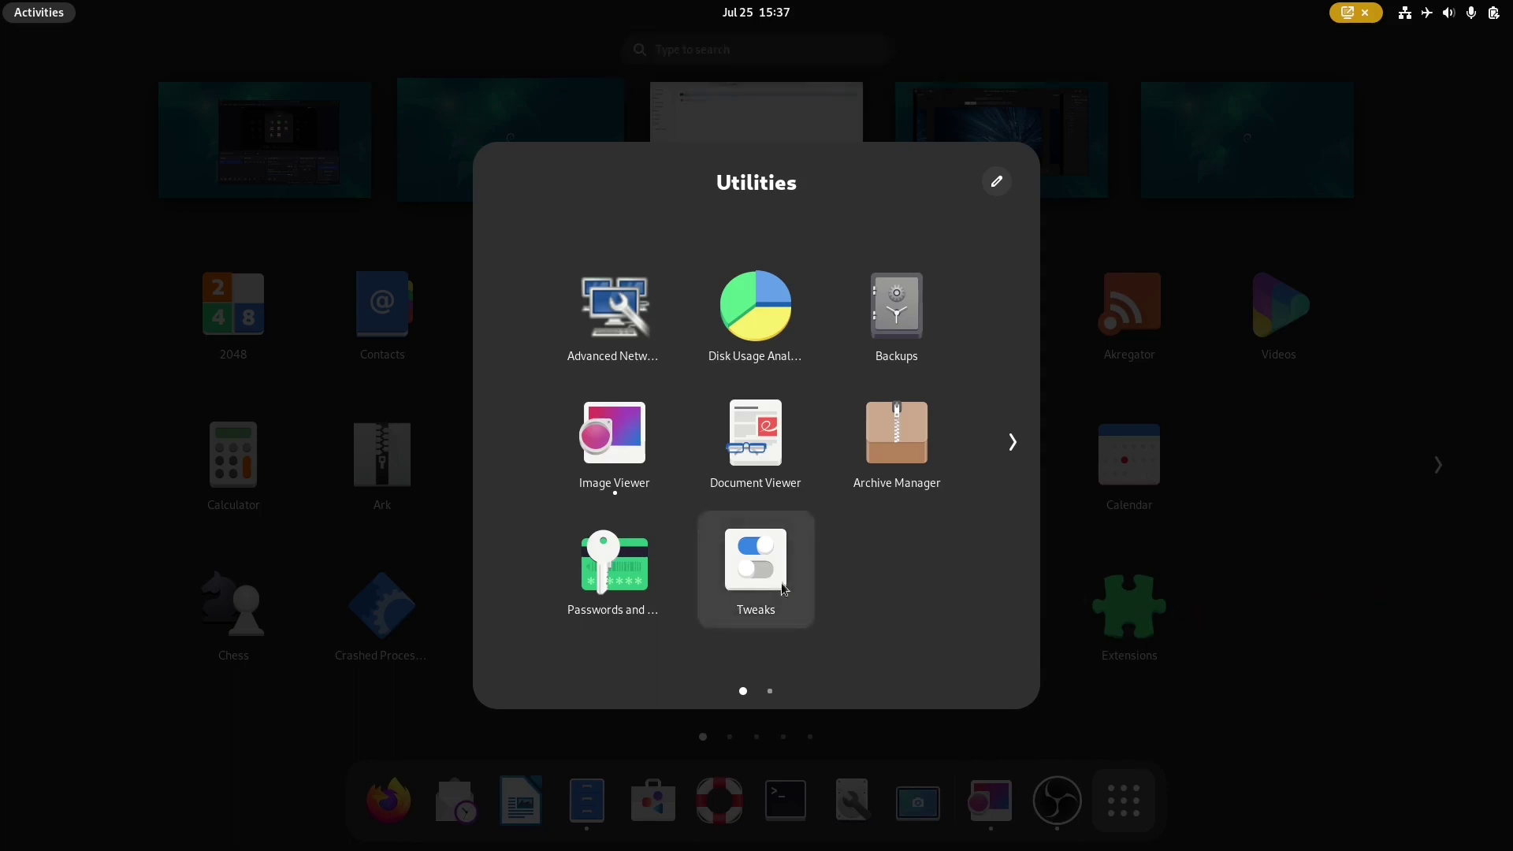
Pin GIMP and LibreOffice Calc, Draw and Impress to the dash.
left_click(1315, 568)
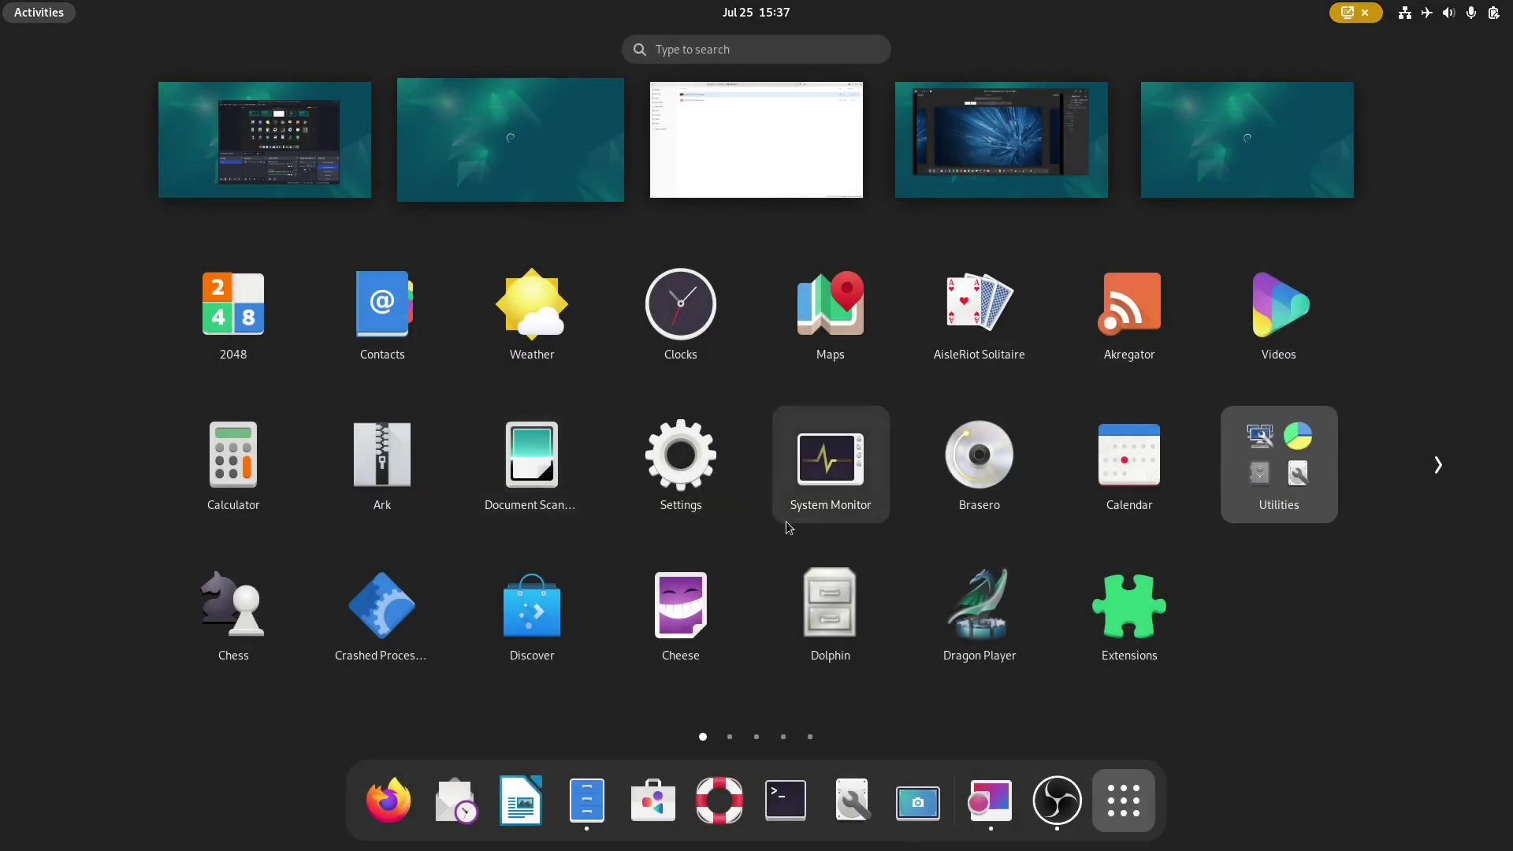
scroll(788, 526, "down", 1)
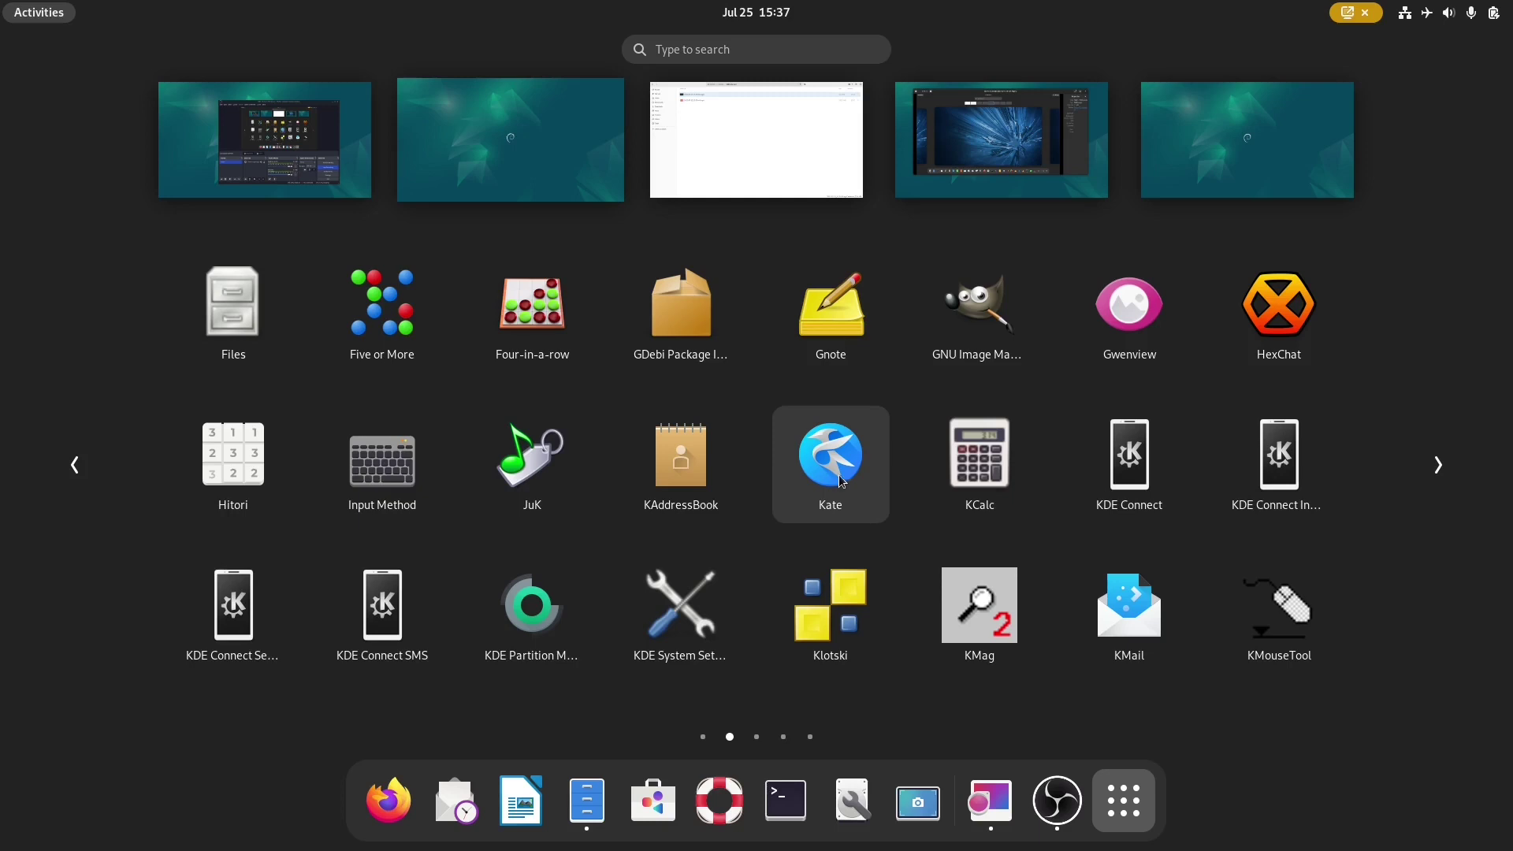
right_click(976, 309)
left_click(1101, 329)
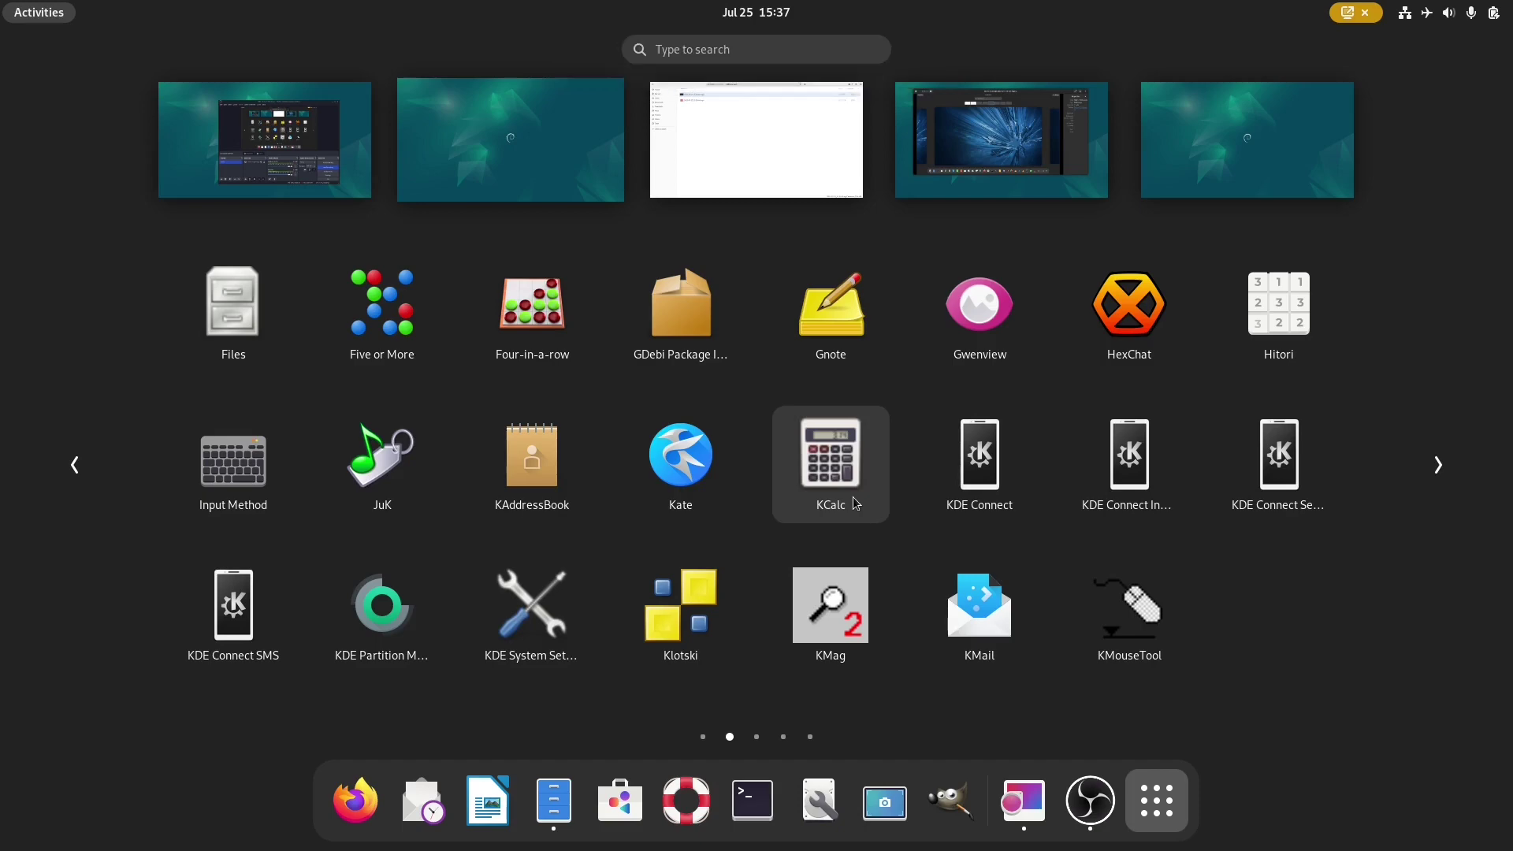
scroll(855, 502, "down", 1)
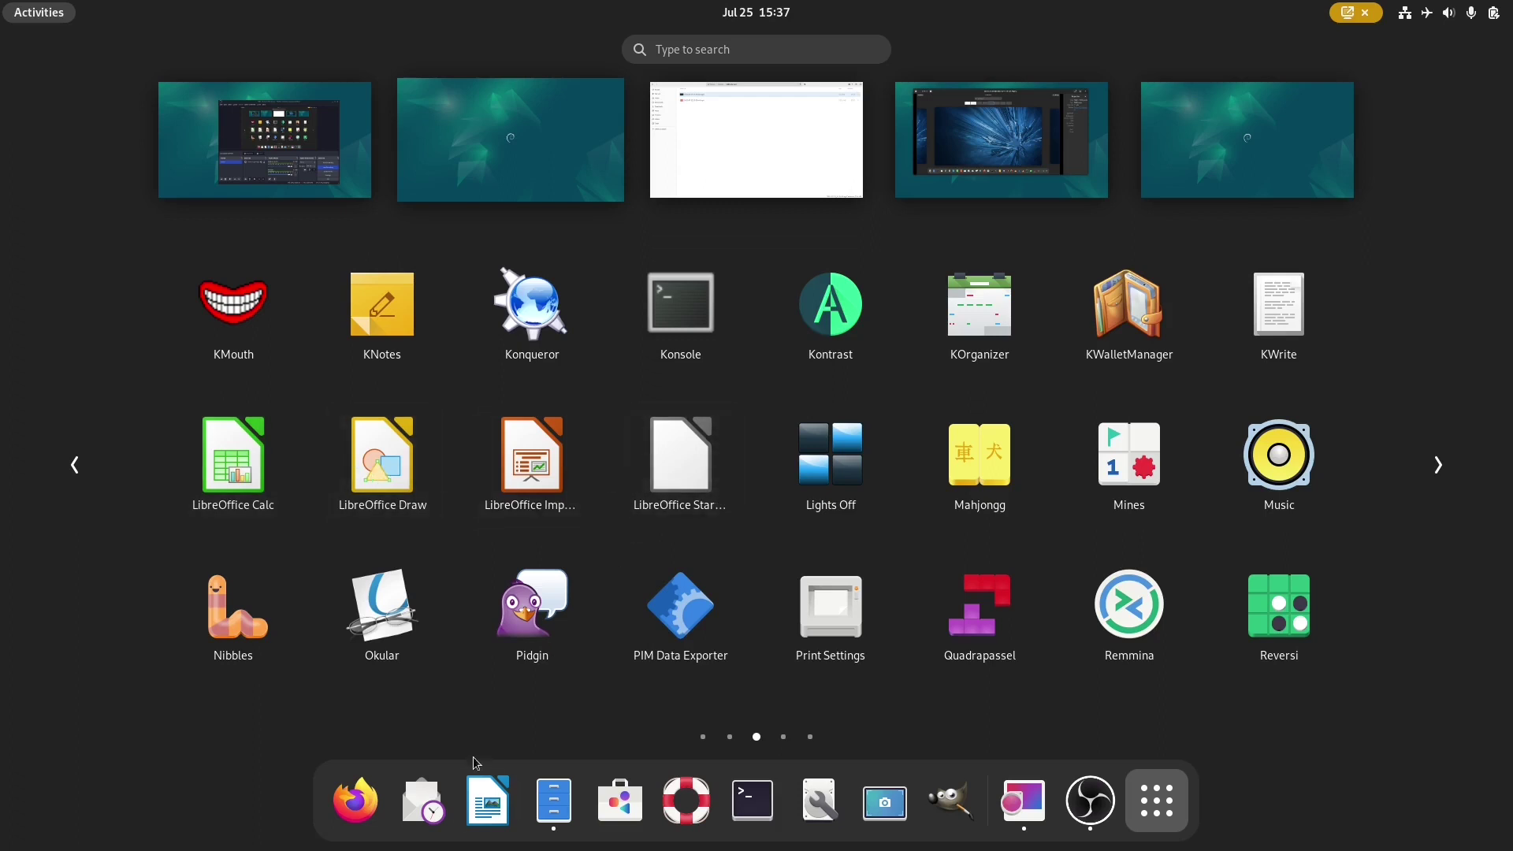
right_click(290, 487)
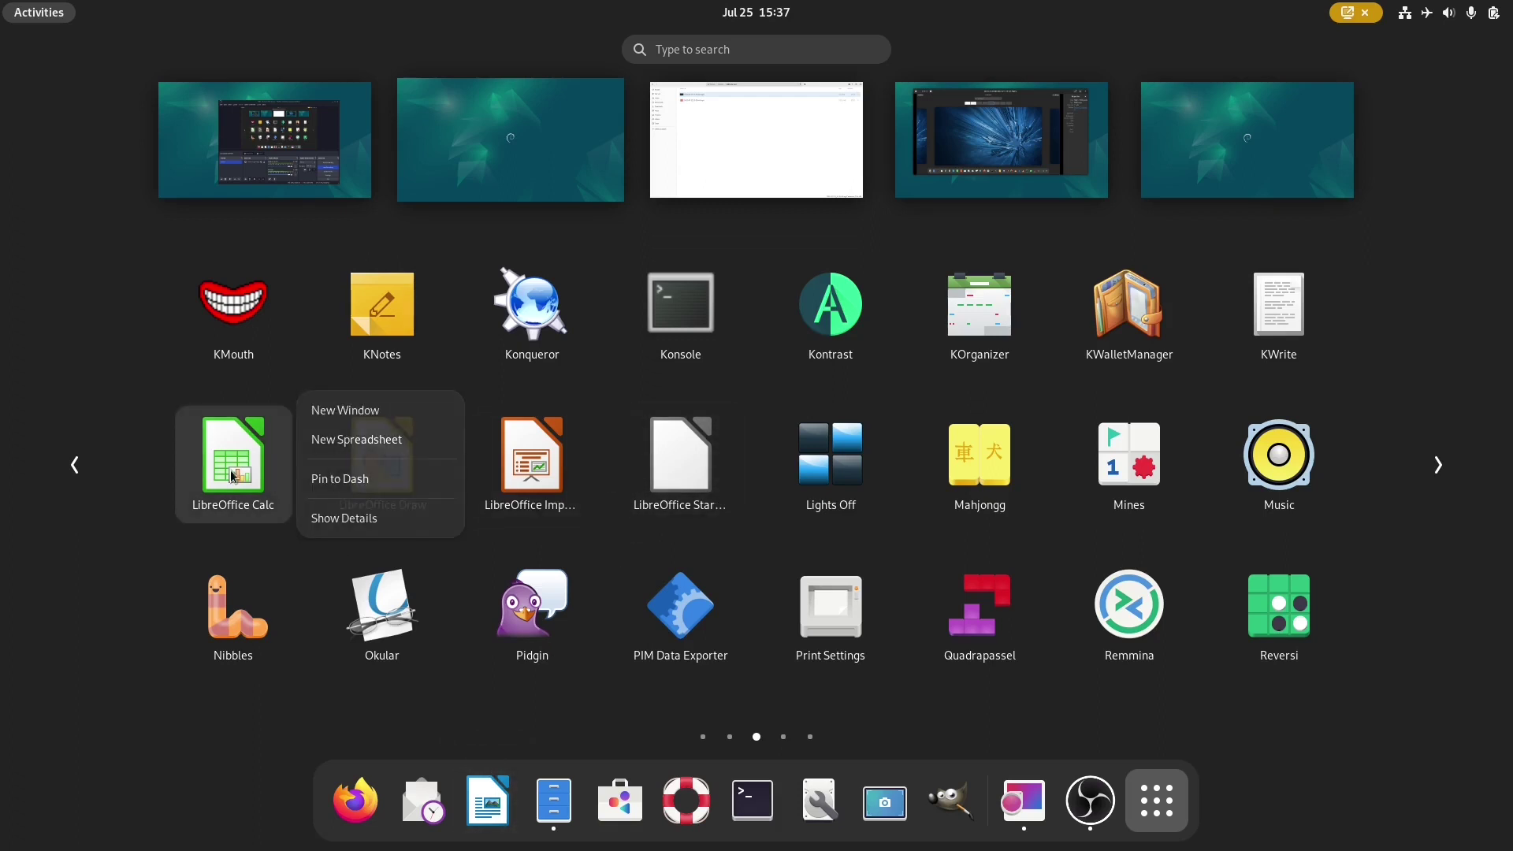
left_click(383, 484)
right_click(380, 484)
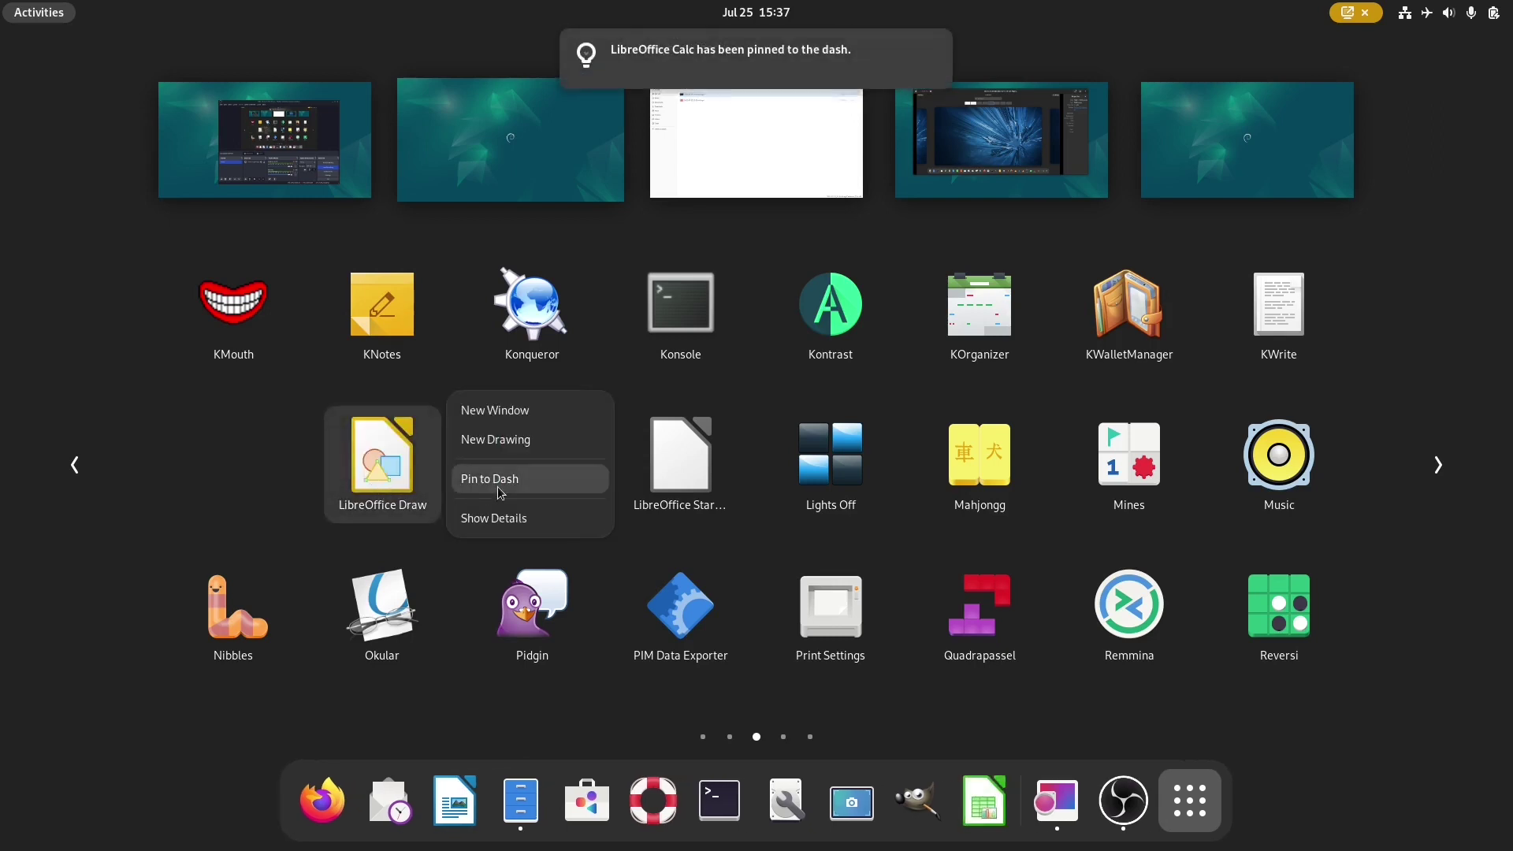
left_click(498, 478)
right_click(272, 481)
left_click(347, 489)
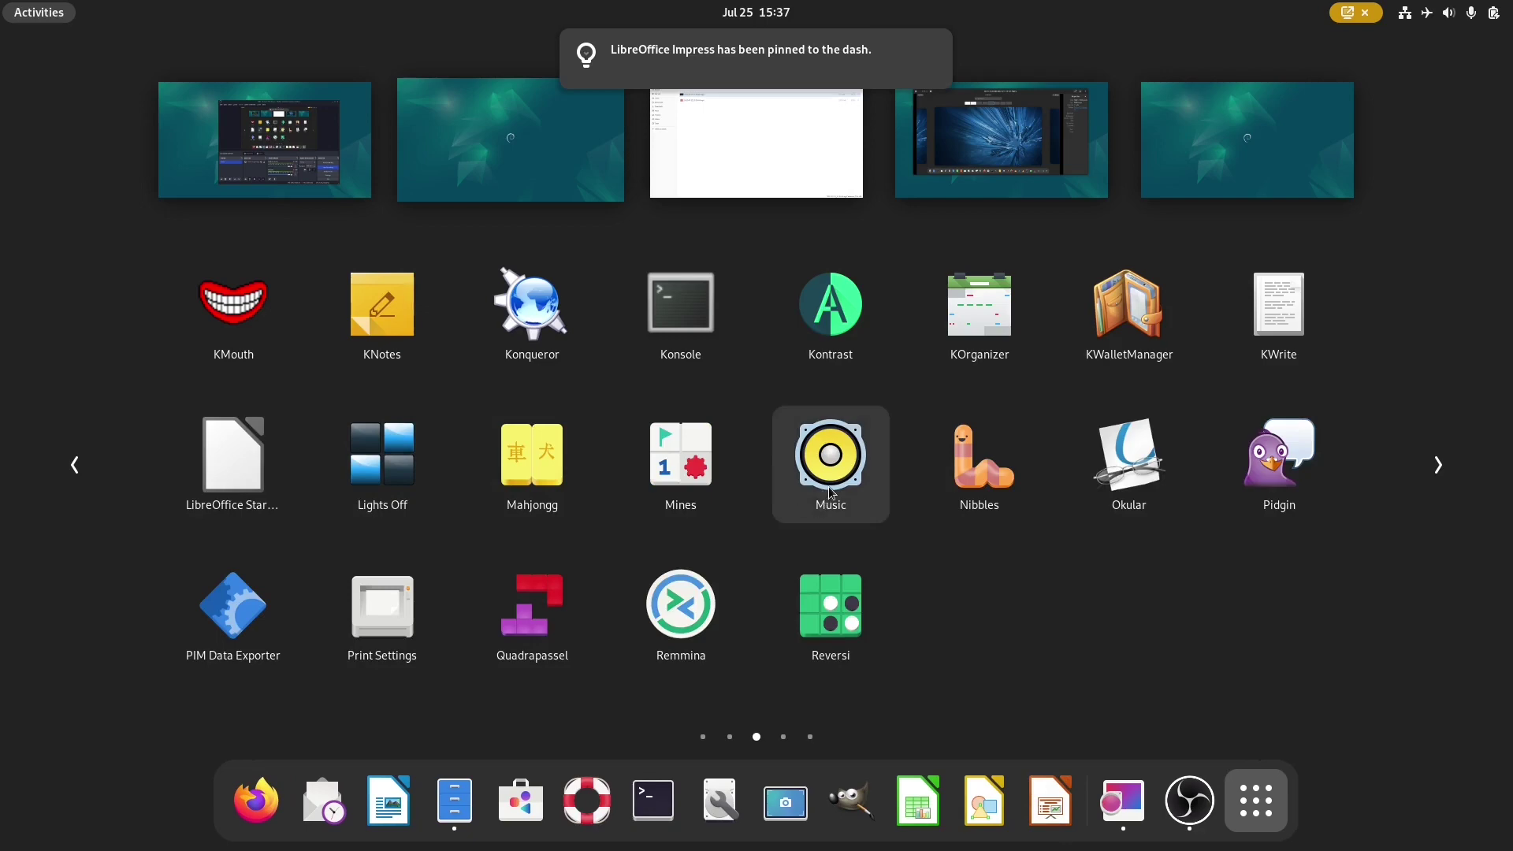
Pin OBS Studio, Shotcut, VLC media player and Blender to the dash.
scroll(825, 495, "down", 1)
scroll(828, 494, "up", 1)
scroll(829, 493, "down", 1)
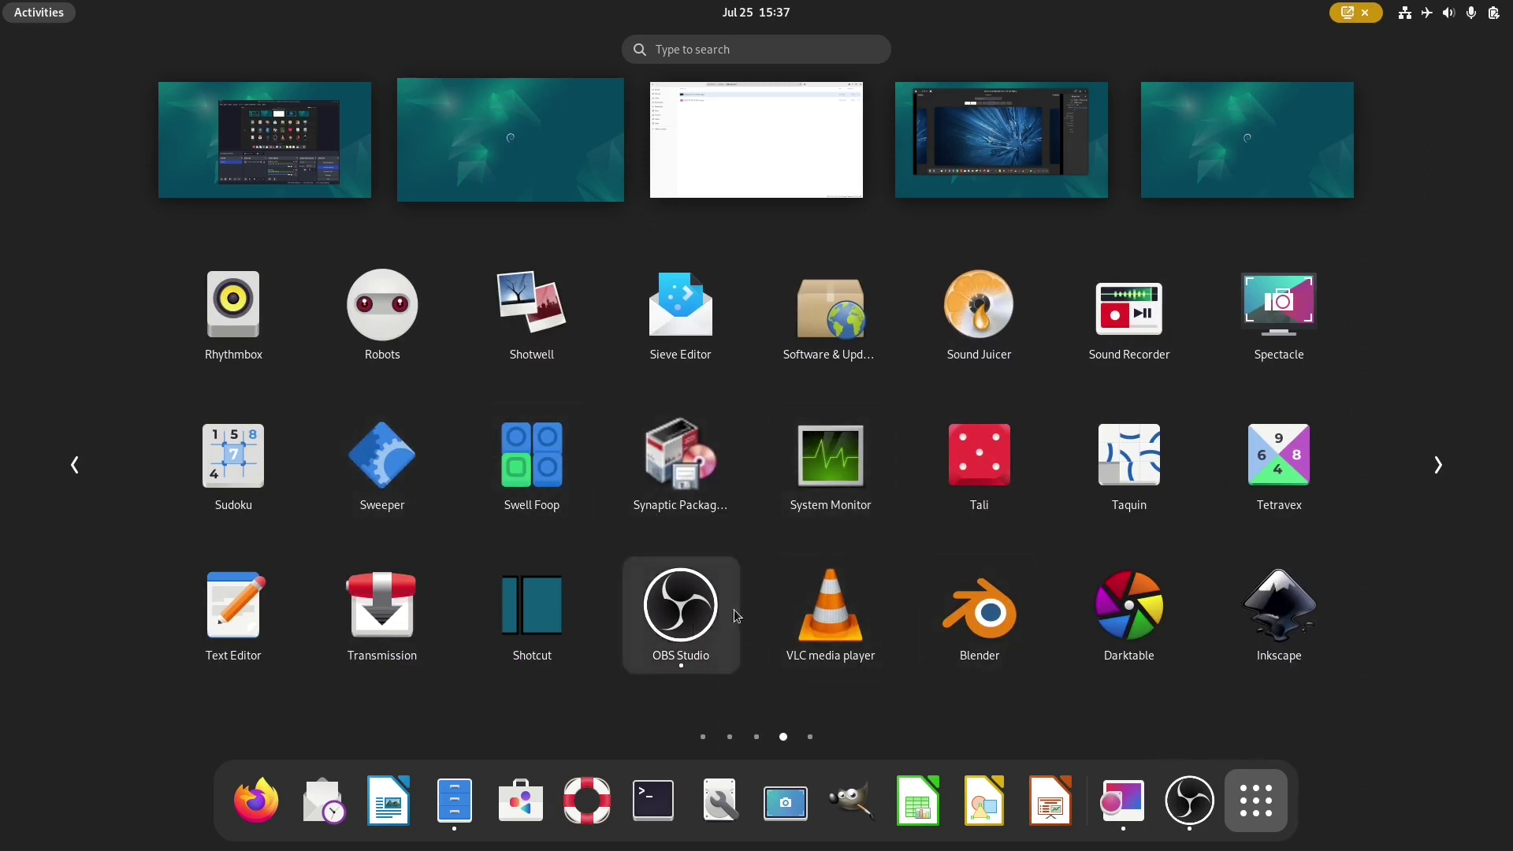
right_click(674, 619)
left_click(819, 624)
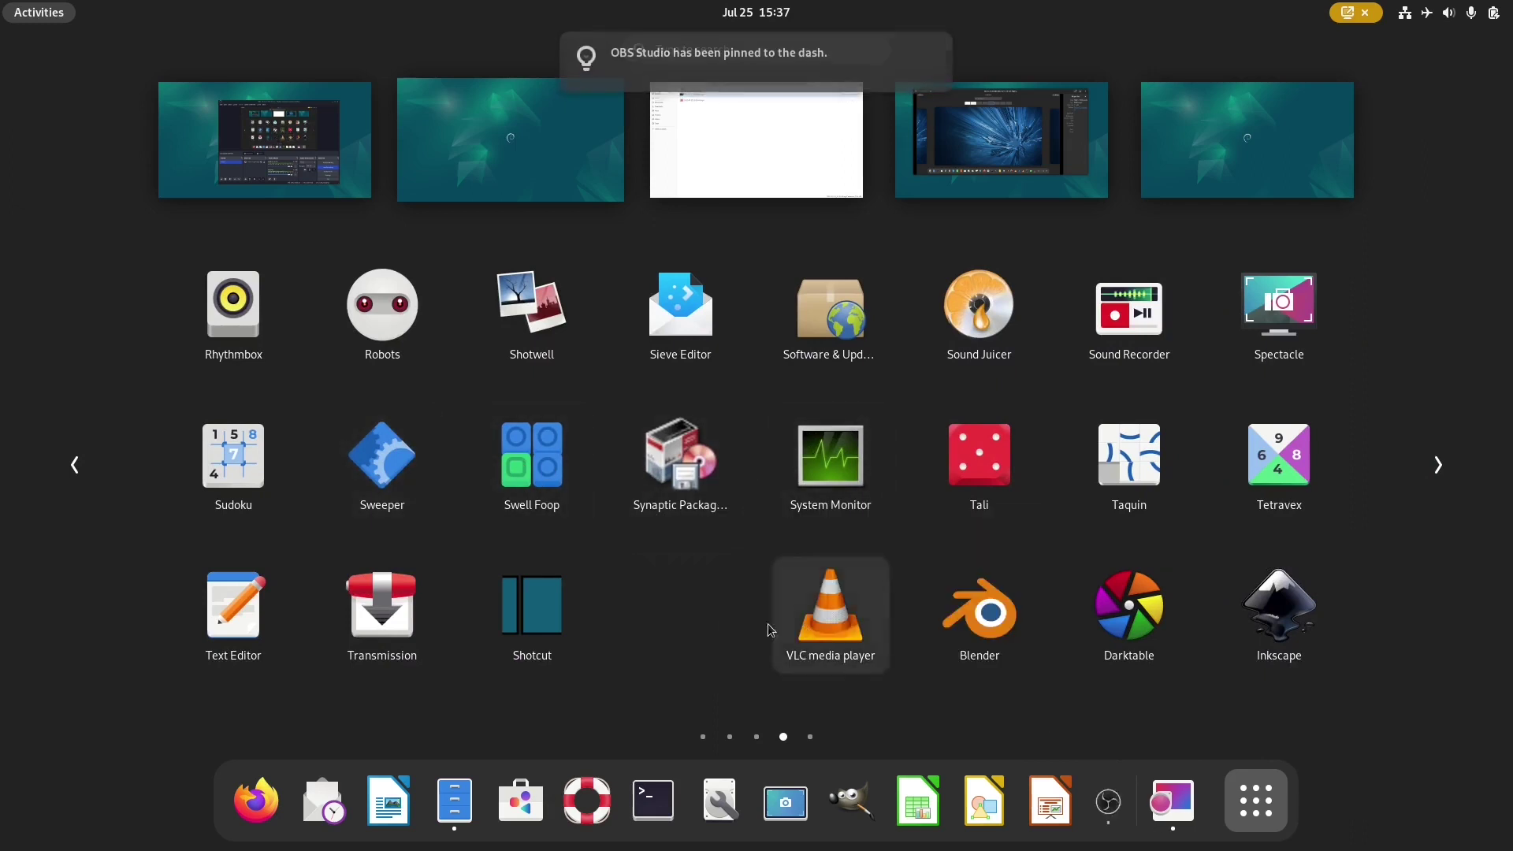
right_click(536, 624)
left_click(693, 630)
right_click(658, 630)
left_click(788, 616)
right_click(679, 626)
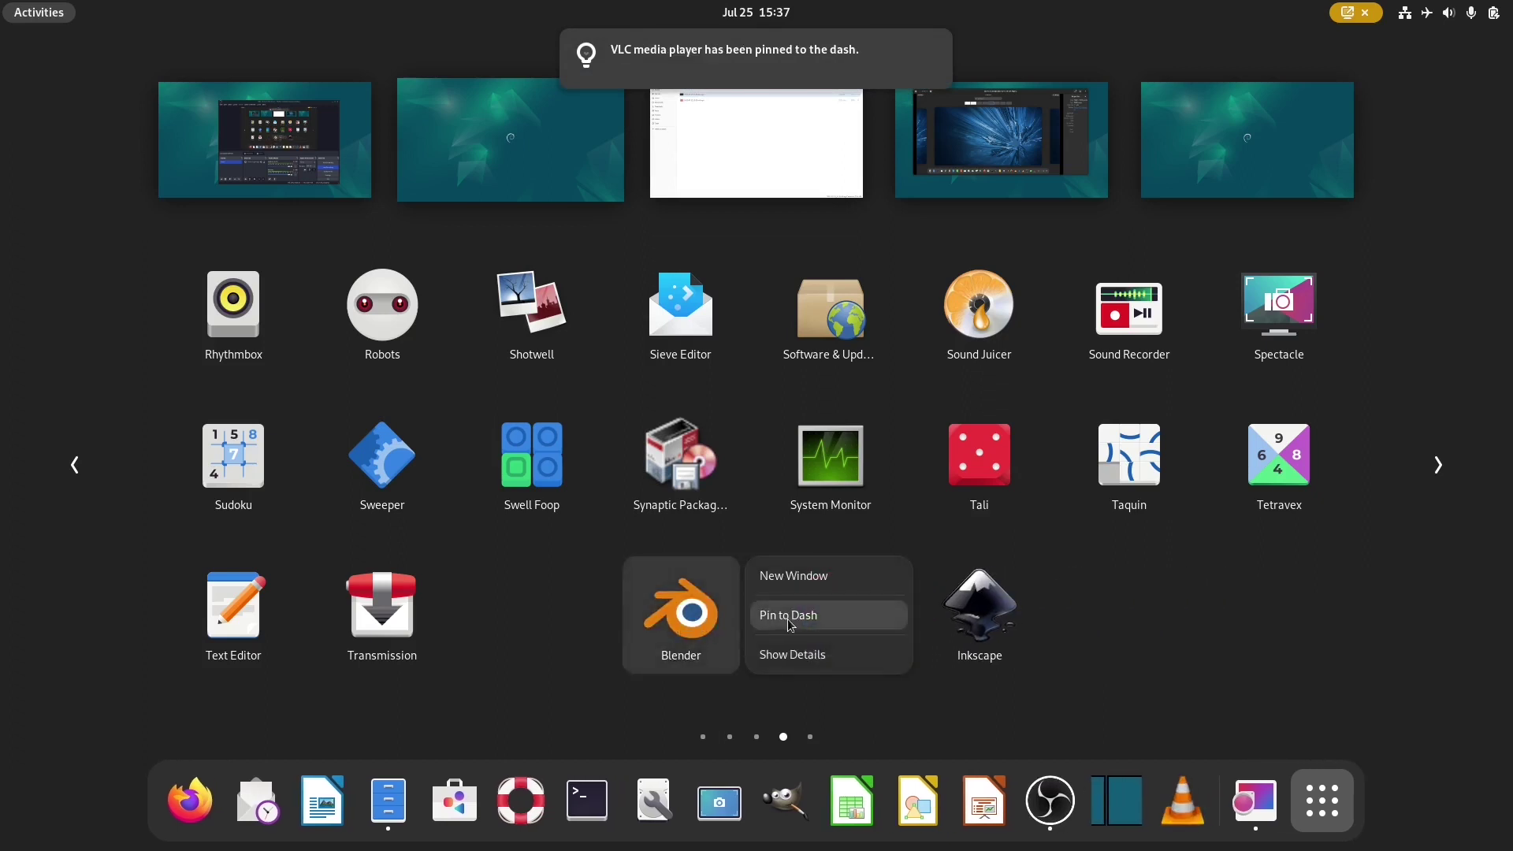
left_click(789, 624)
Pin Darktable, Inkscape and Text Editor to the dash.
right_click(704, 627)
left_click(788, 625)
right_click(703, 624)
left_click(805, 618)
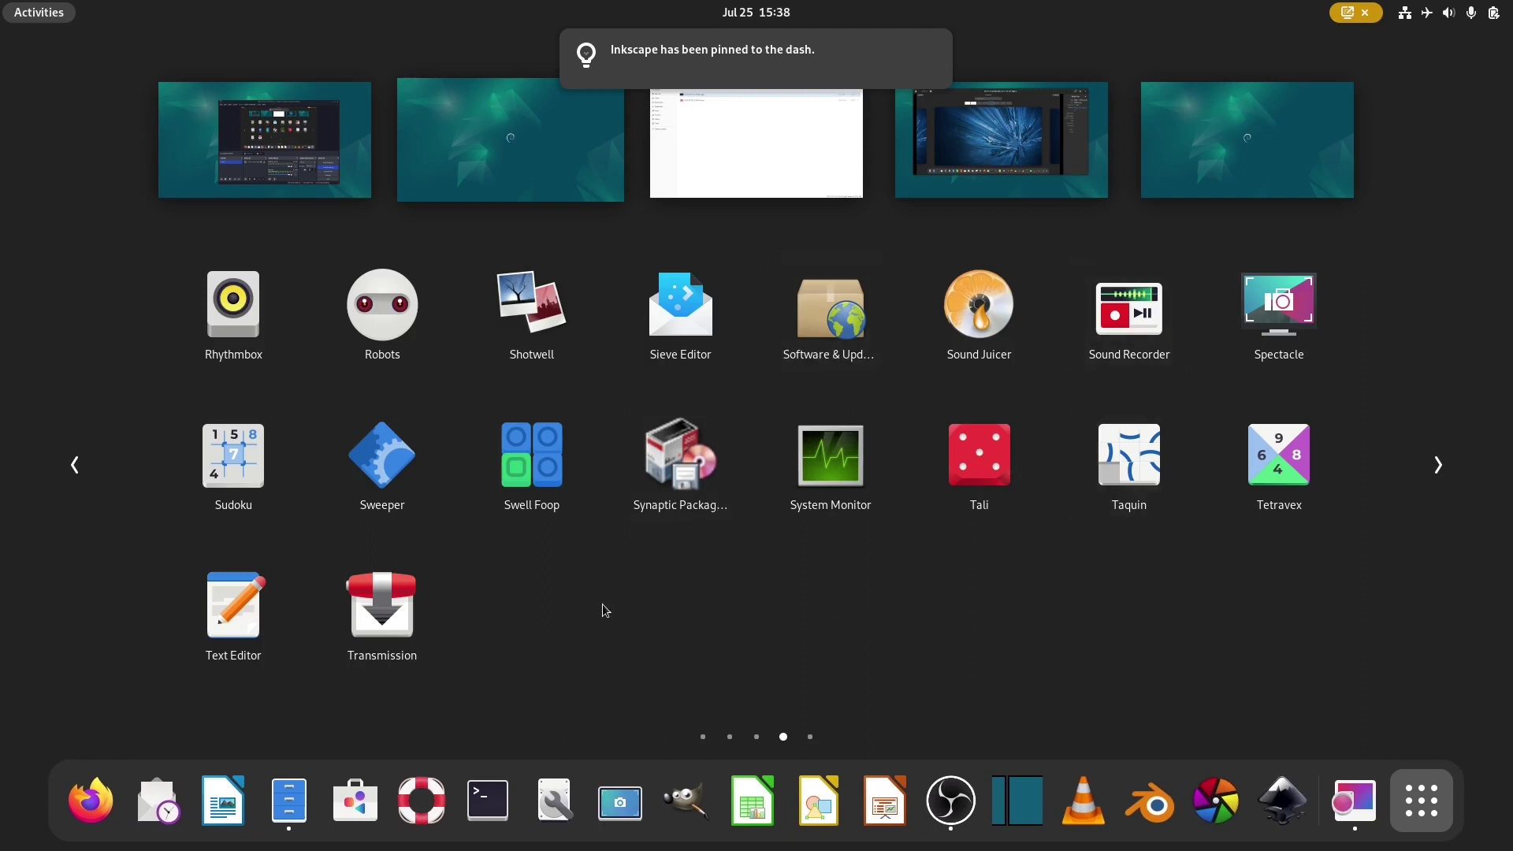
right_click(252, 622)
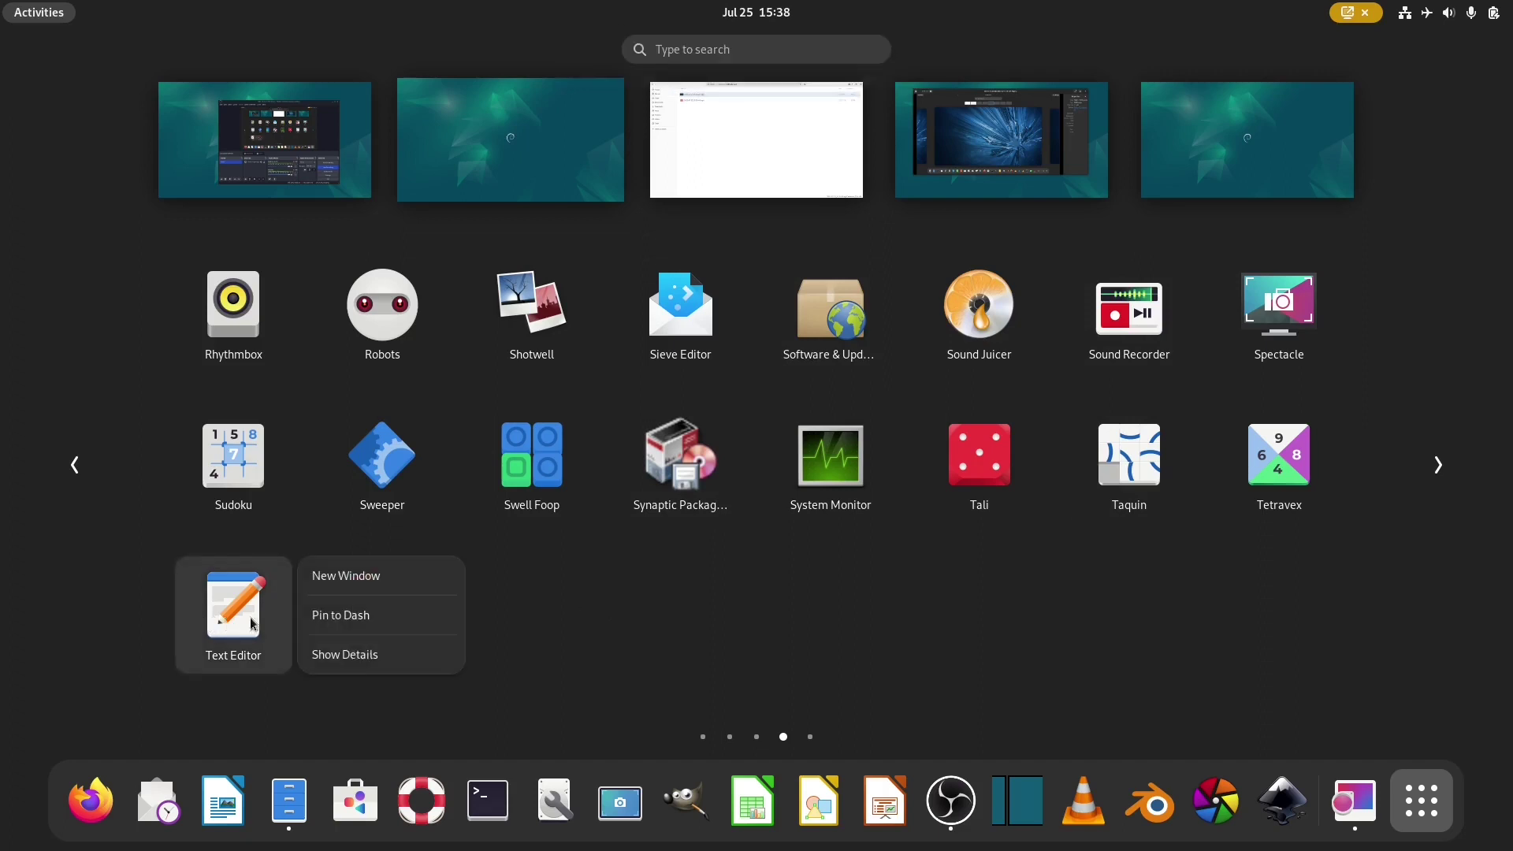
left_click(410, 625)
Pin Virtual Machine Manager, Qt Creator, DB Browser for SQLite, GVim and CMake to the dash.
scroll(636, 582, "down", 1)
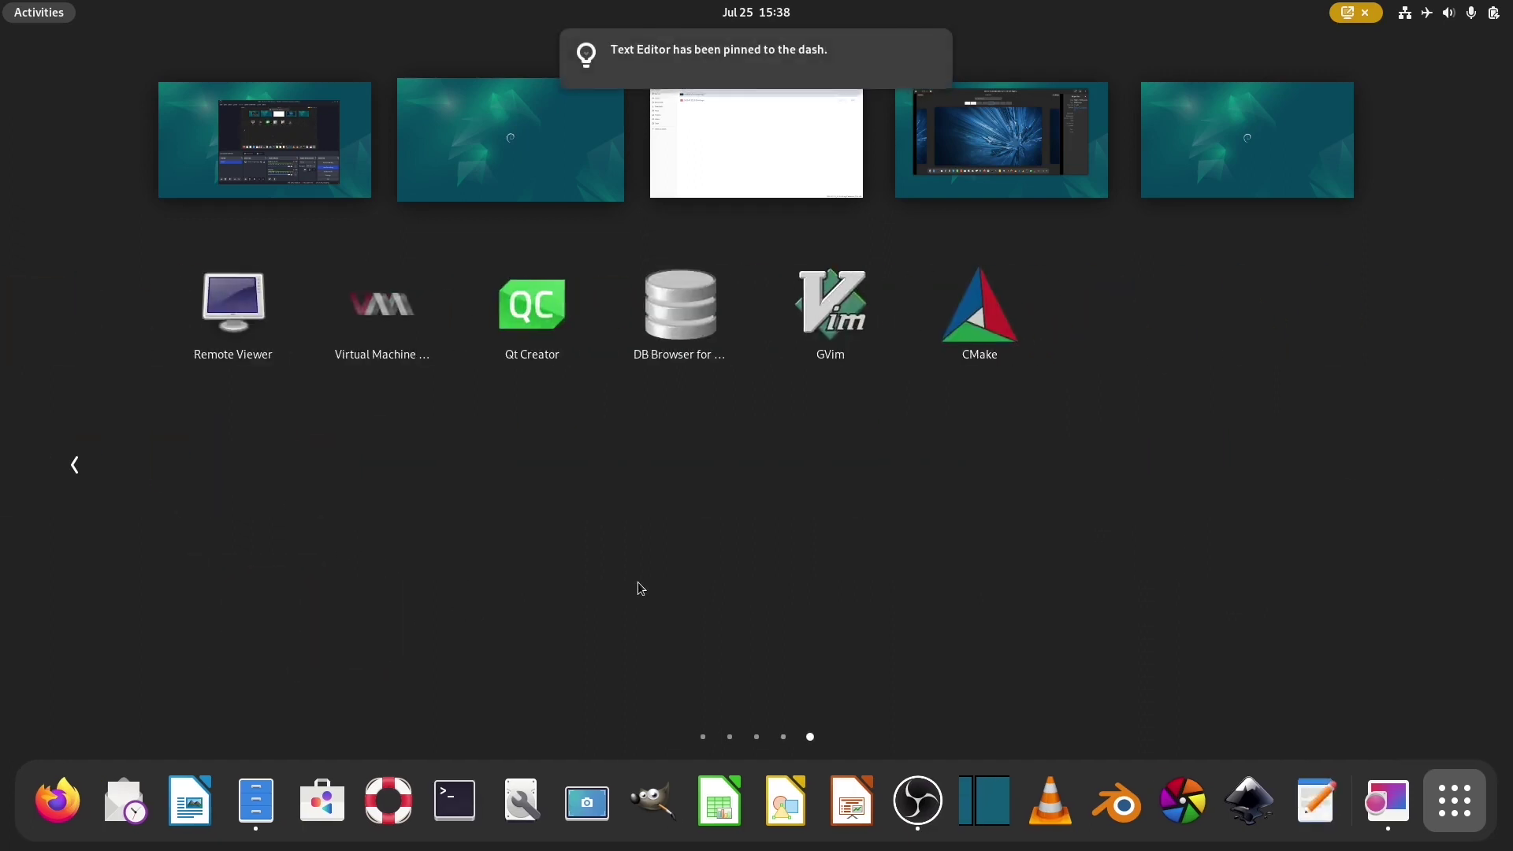
right_click(391, 347)
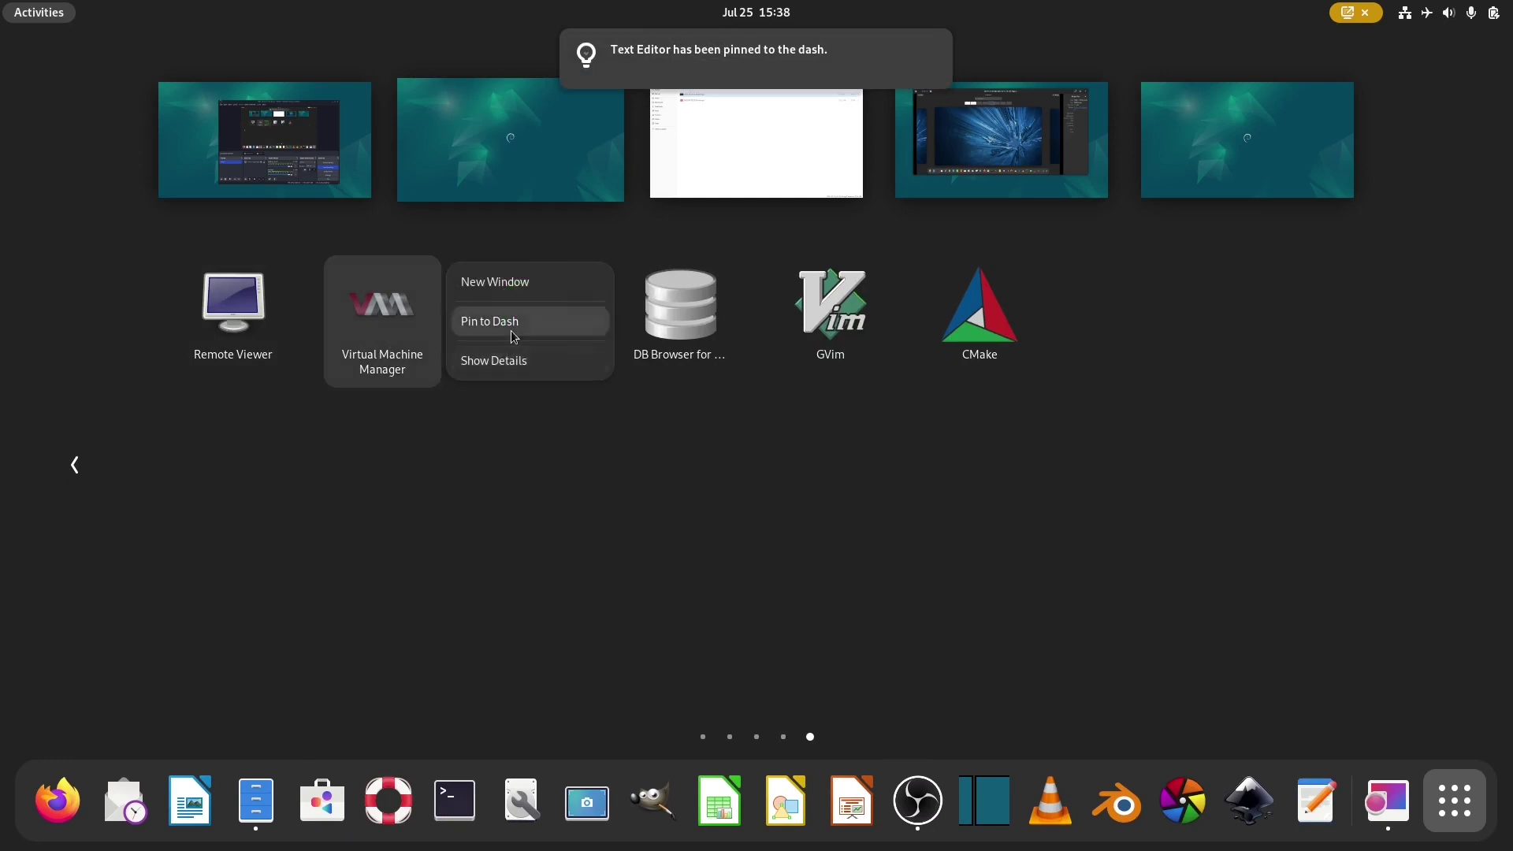
left_click(512, 335)
right_click(423, 356)
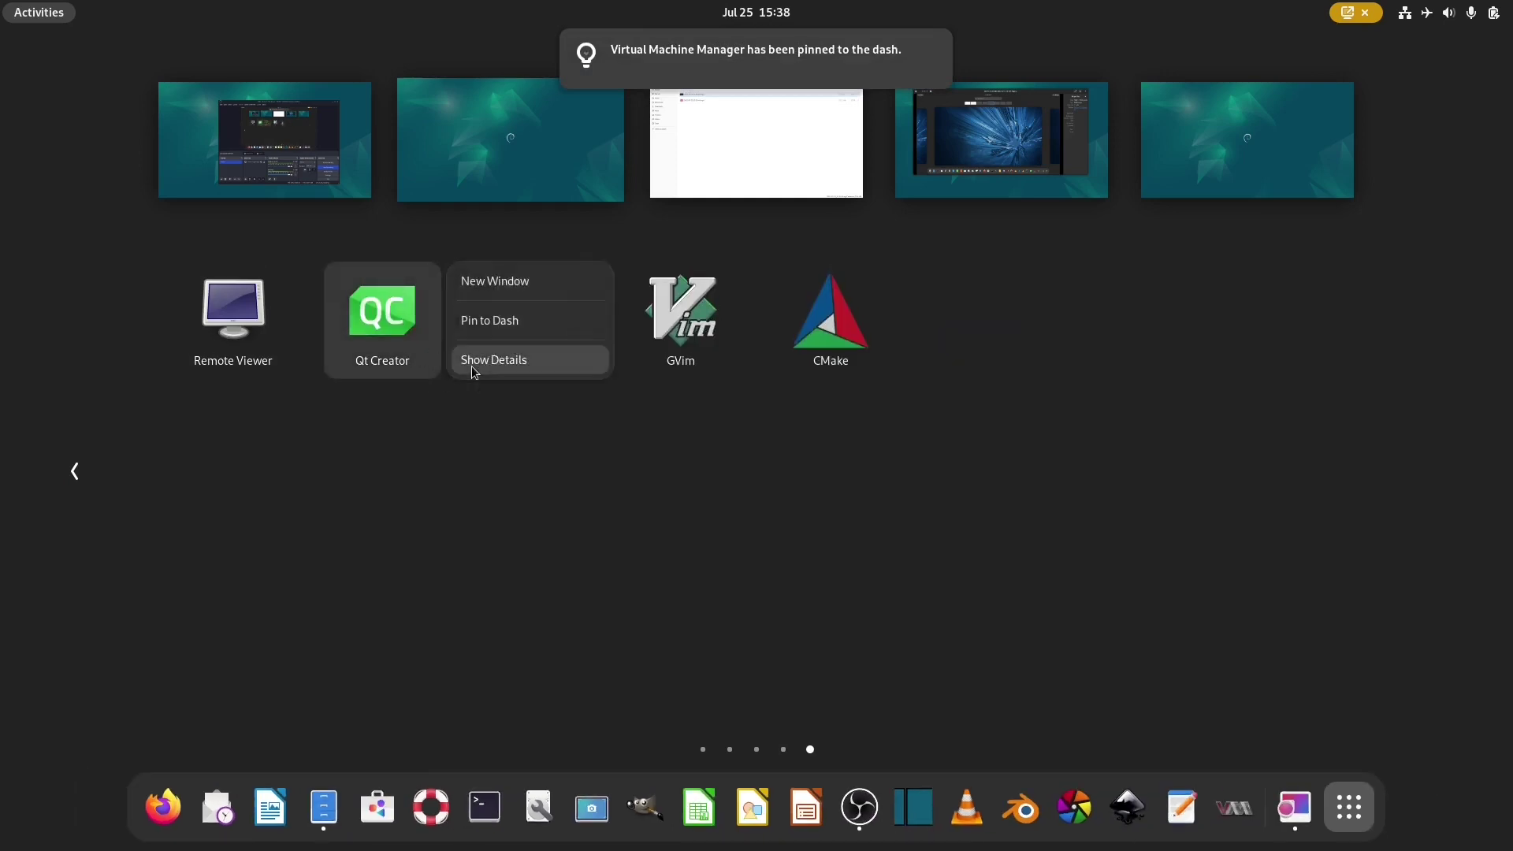
left_click(520, 327)
right_click(406, 339)
left_click(515, 340)
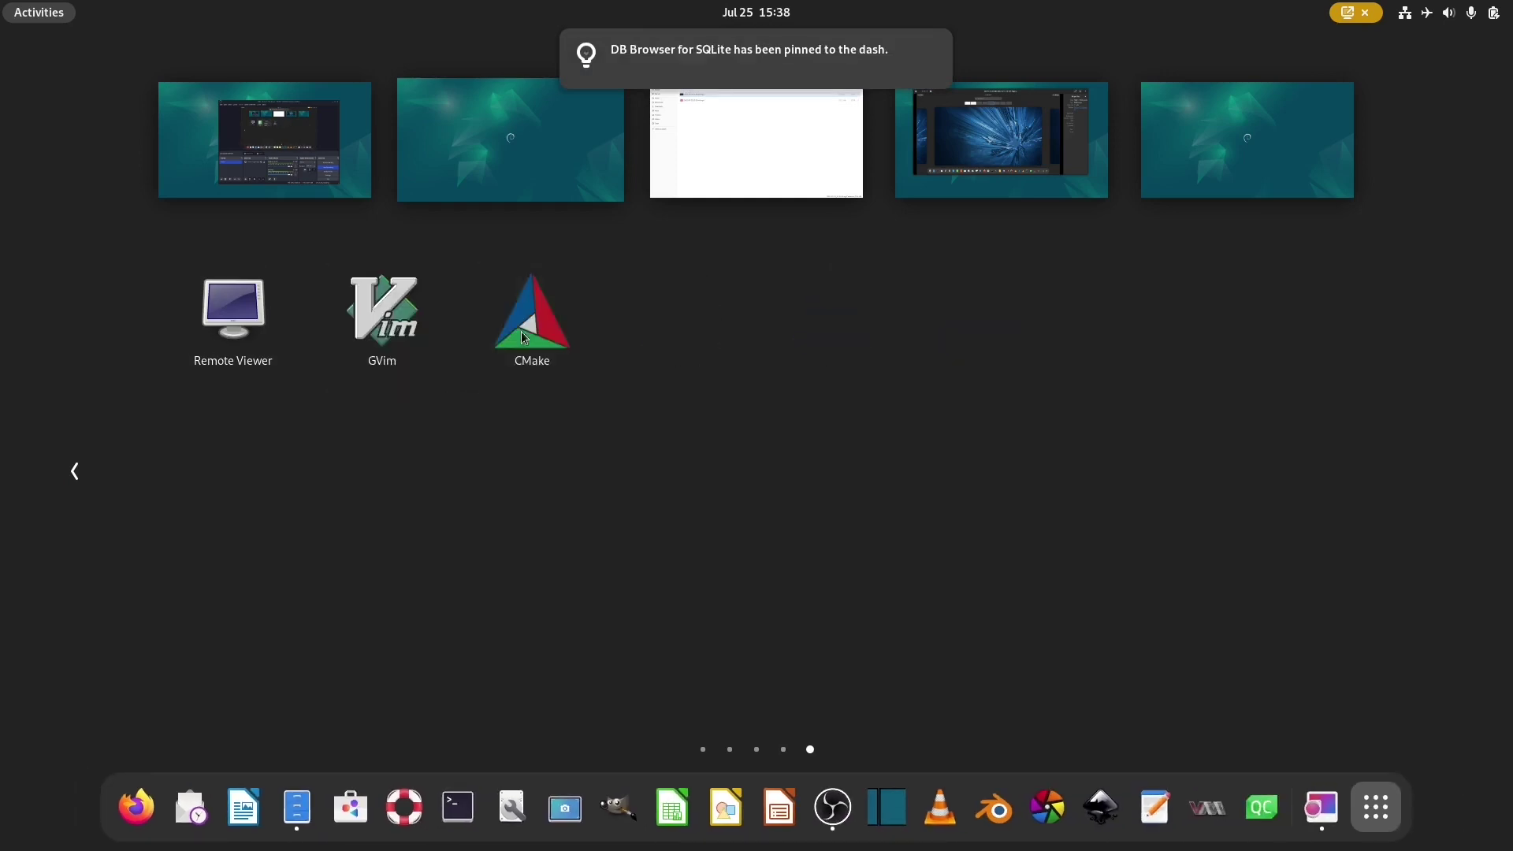
right_click(422, 344)
left_click(492, 319)
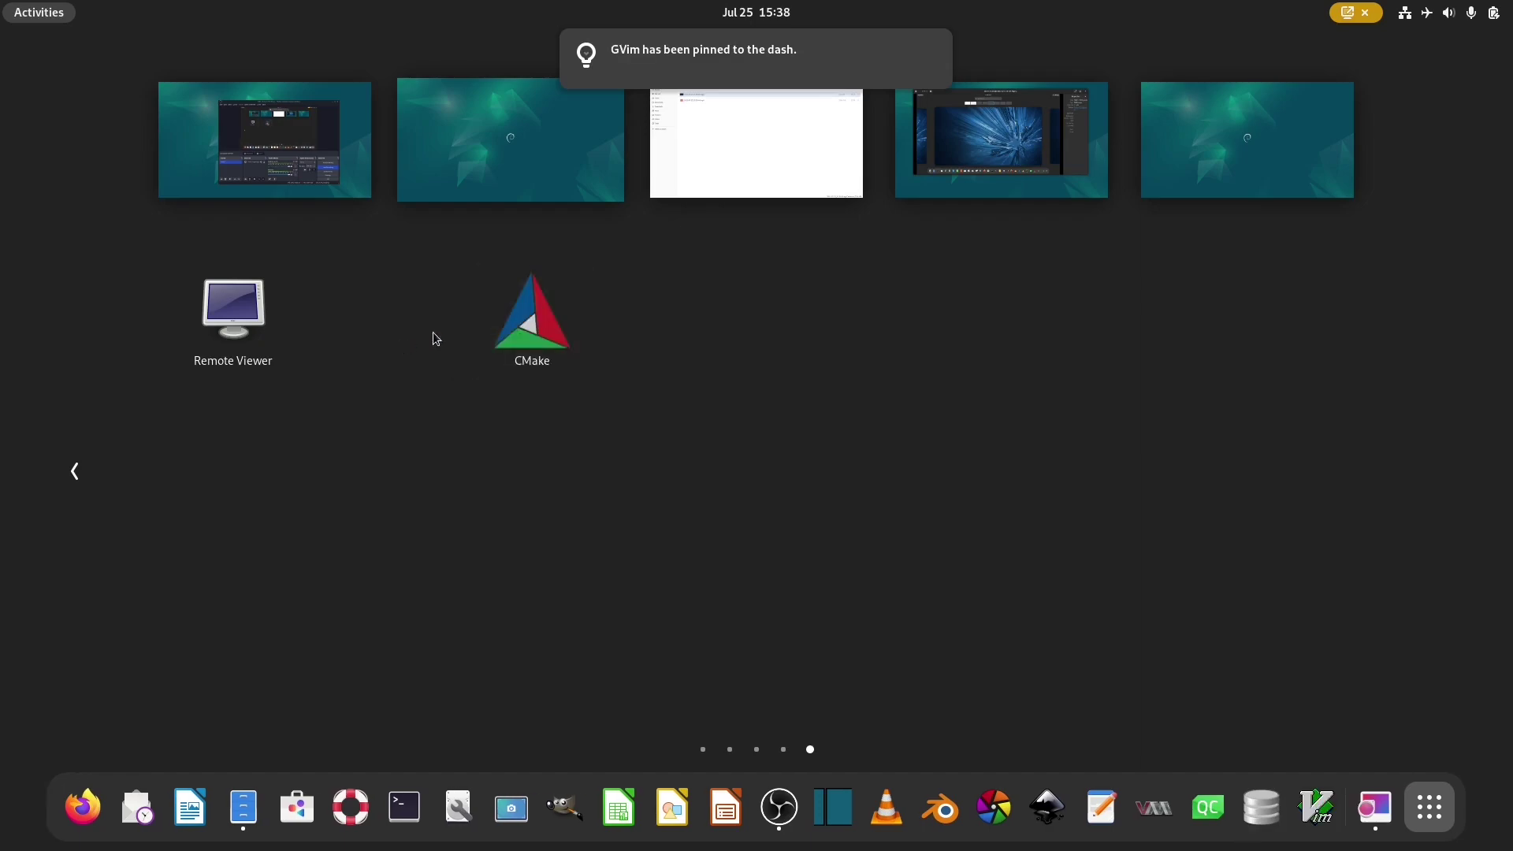
right_click(517, 339)
left_click(627, 331)
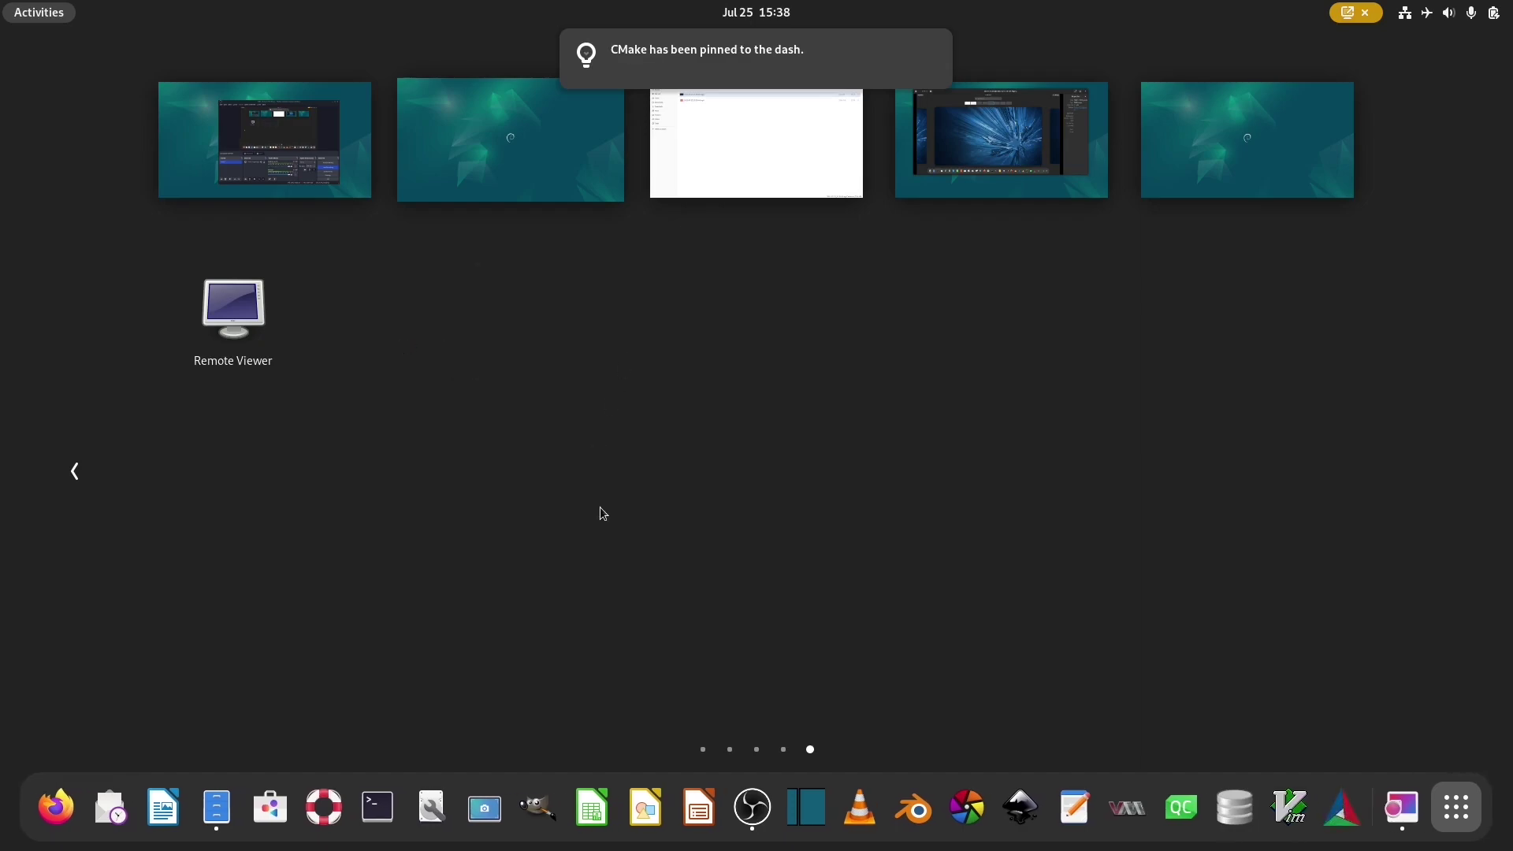
Find System Monitor in the app grid and pin it to the dash.
scroll(675, 633, "up", 1)
scroll(676, 635, "up", 1)
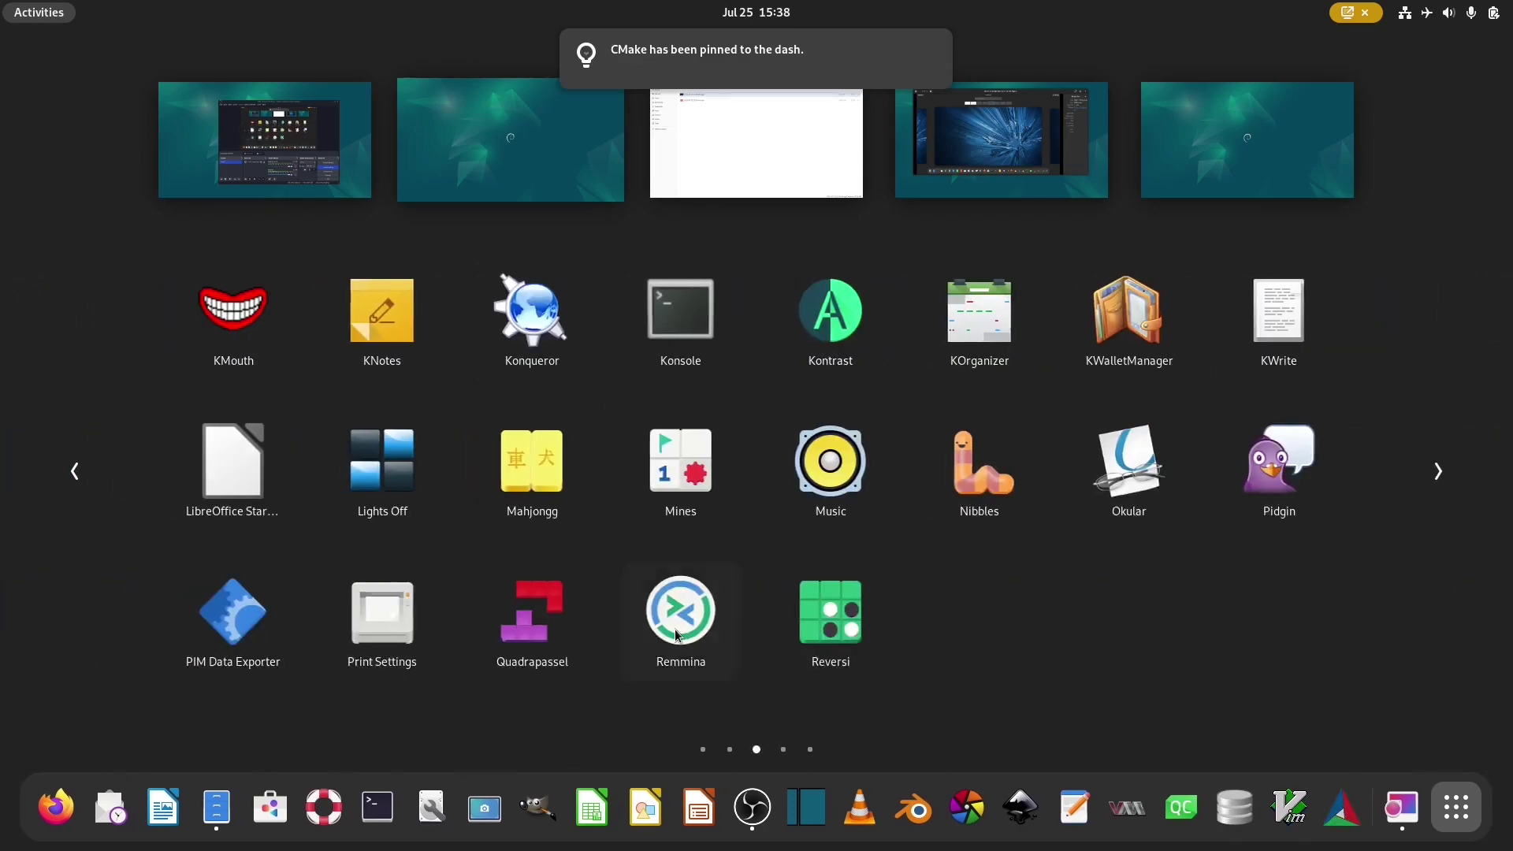
scroll(676, 635, "down", 1)
scroll(594, 601, "up", 1)
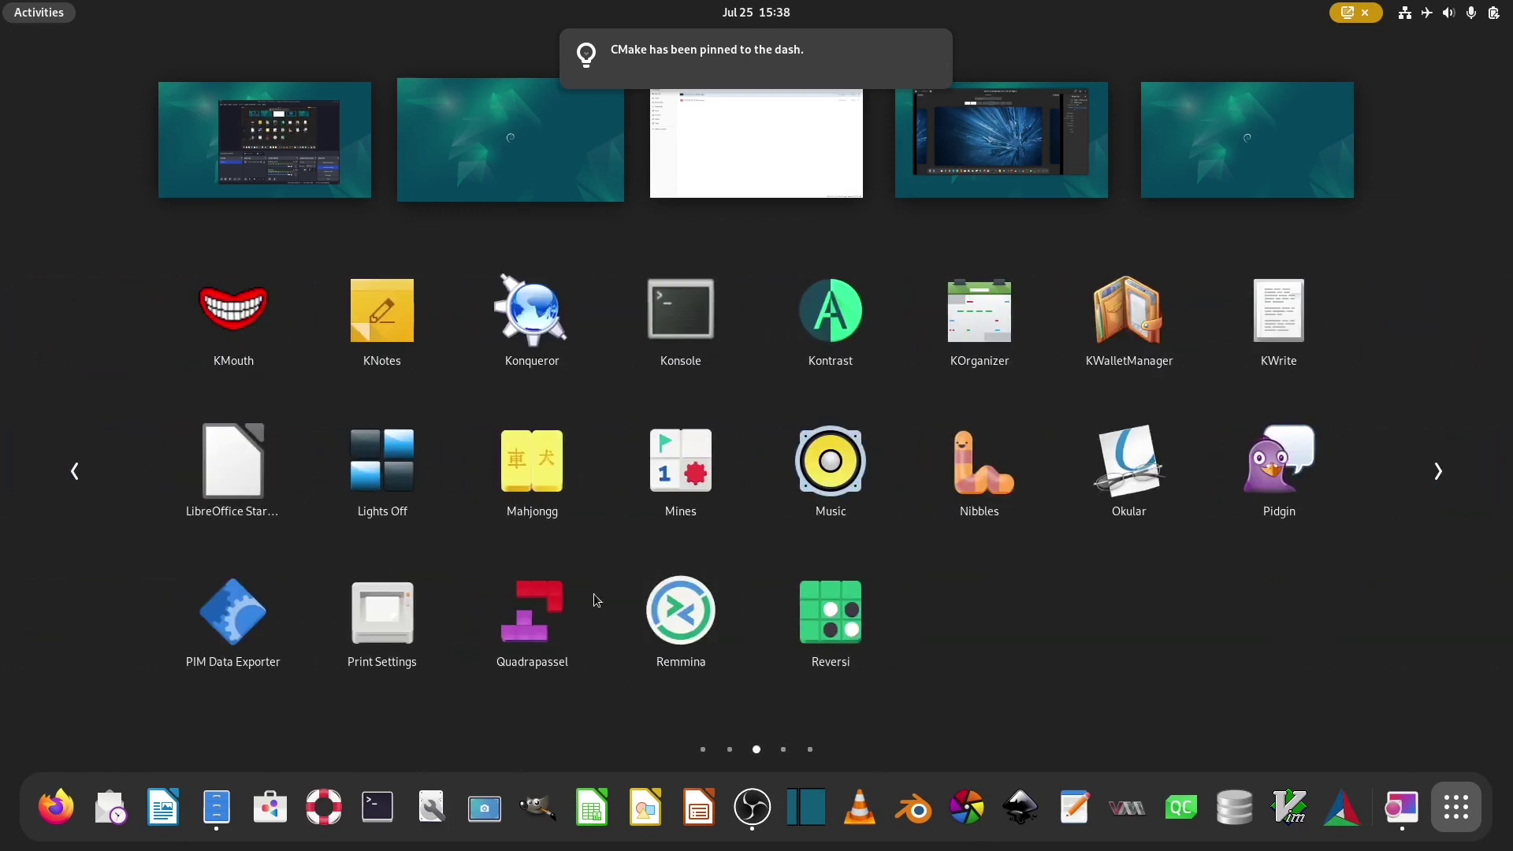
scroll(538, 556, "up", 1)
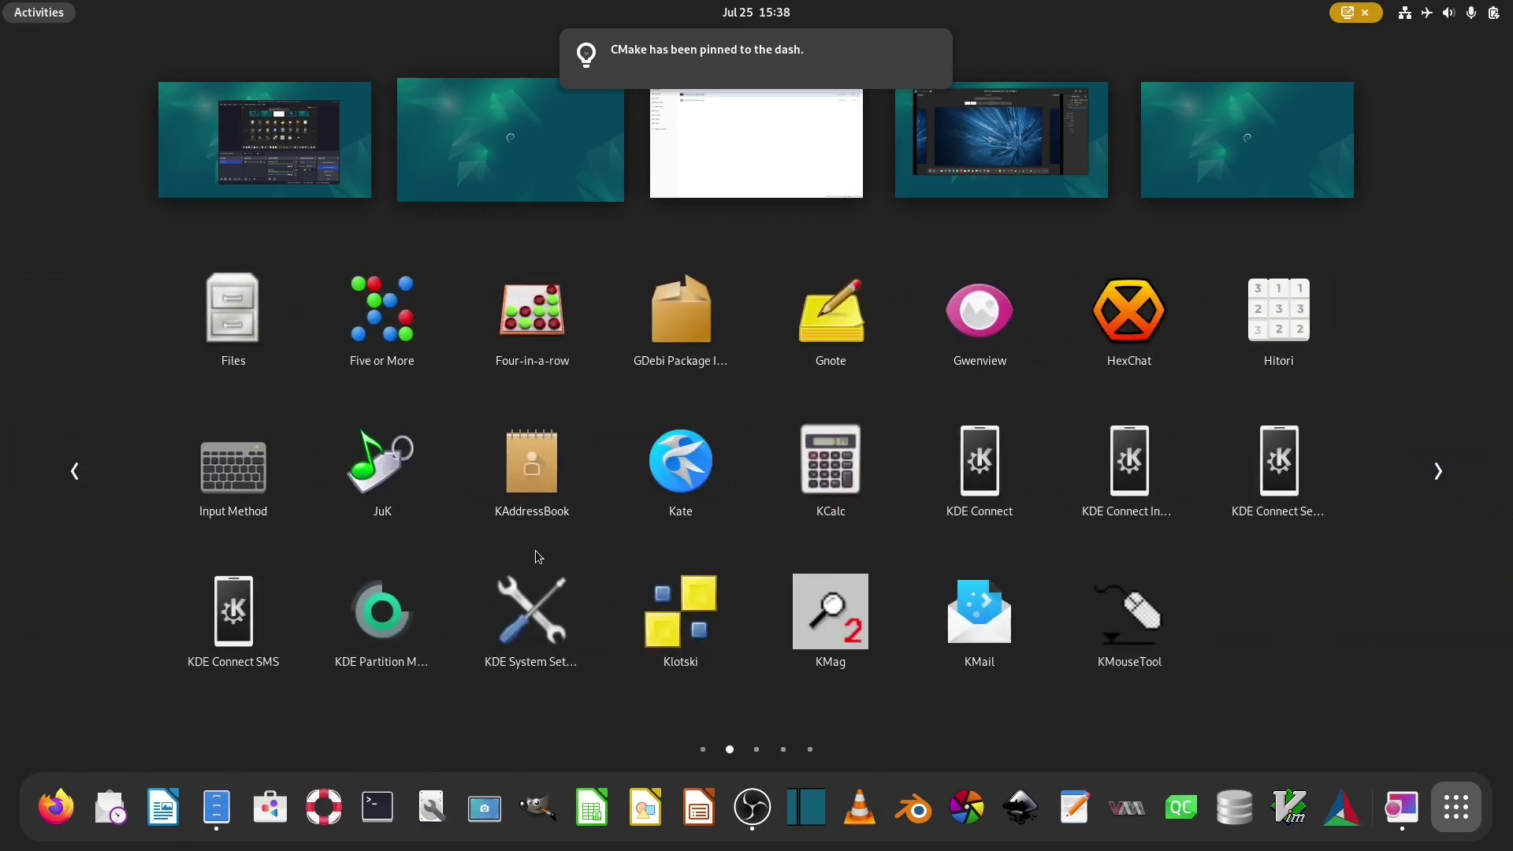
scroll(538, 556, "up", 1)
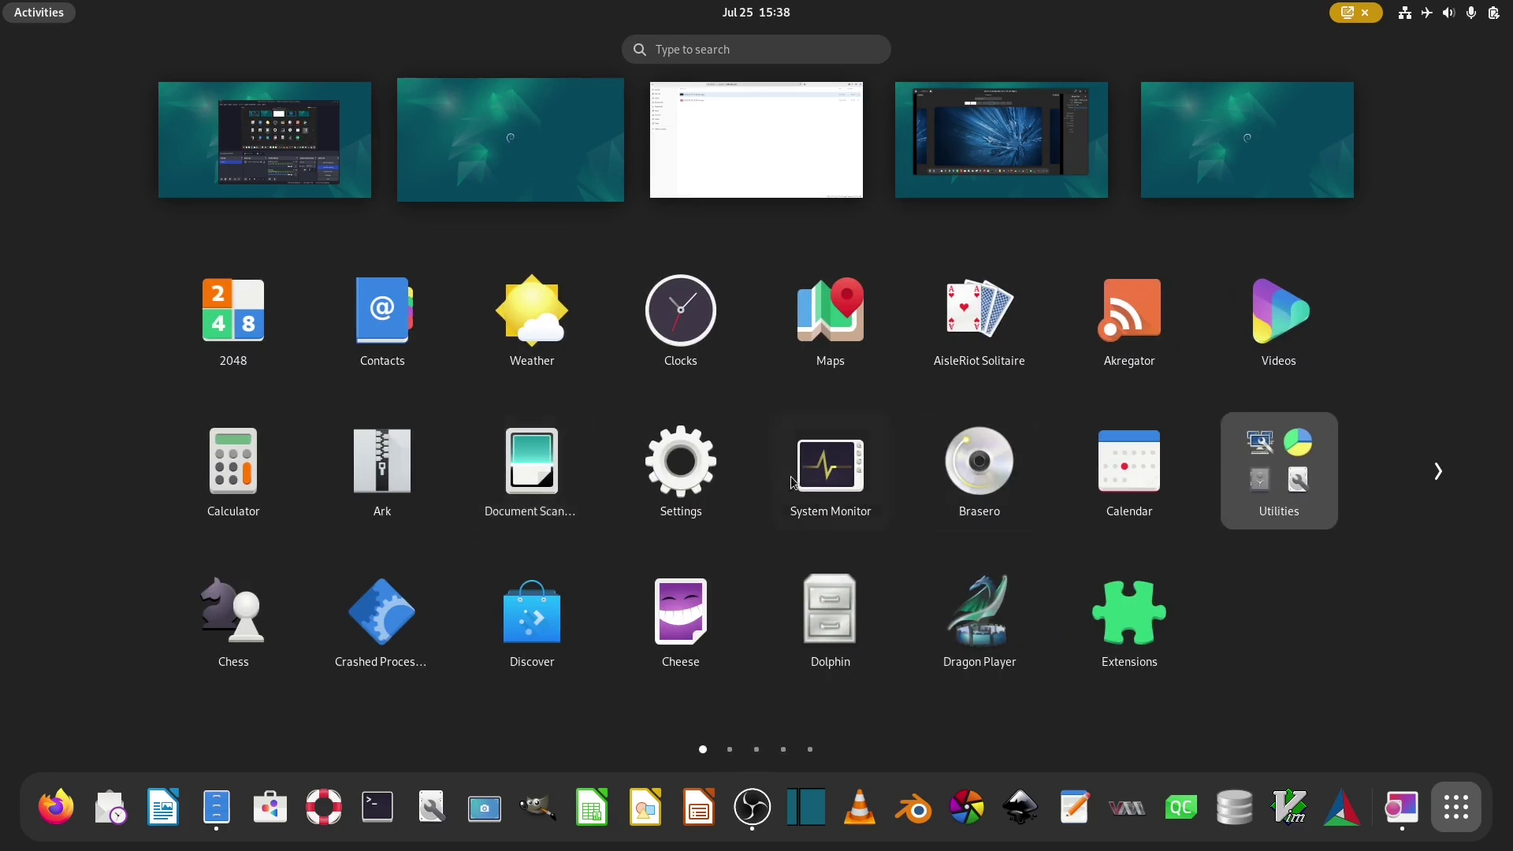
right_click(851, 483)
left_click(949, 477)
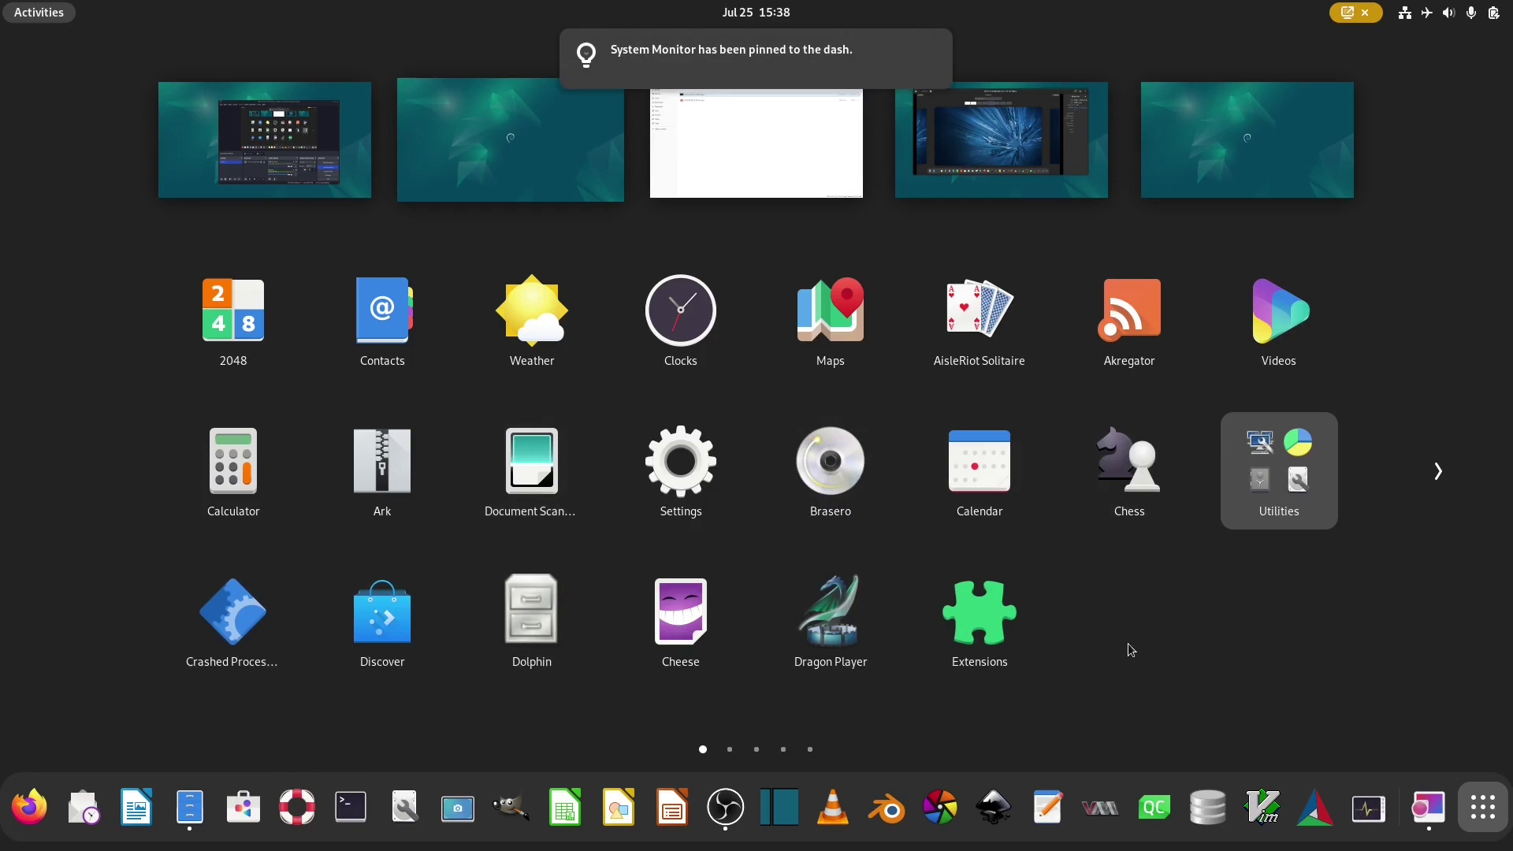
scroll(655, 535, "down", 1)
scroll(654, 533, "down", 2)
scroll(654, 532, "up", 1)
Run 'sudo apt install thunderbird' in the terminal and confirm with 'y'.
left_click(572, 151)
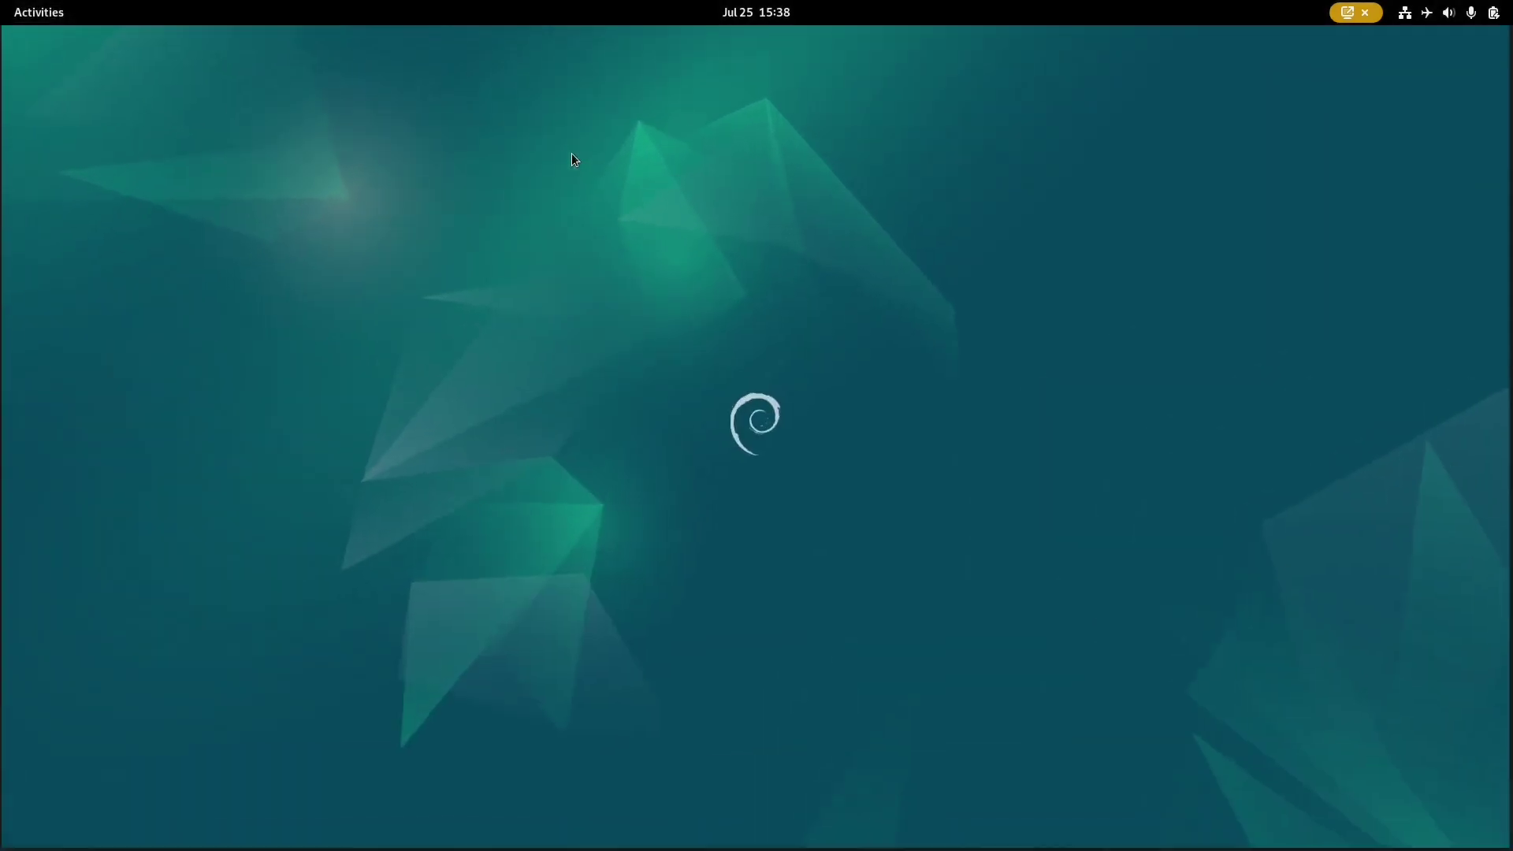
key("super")
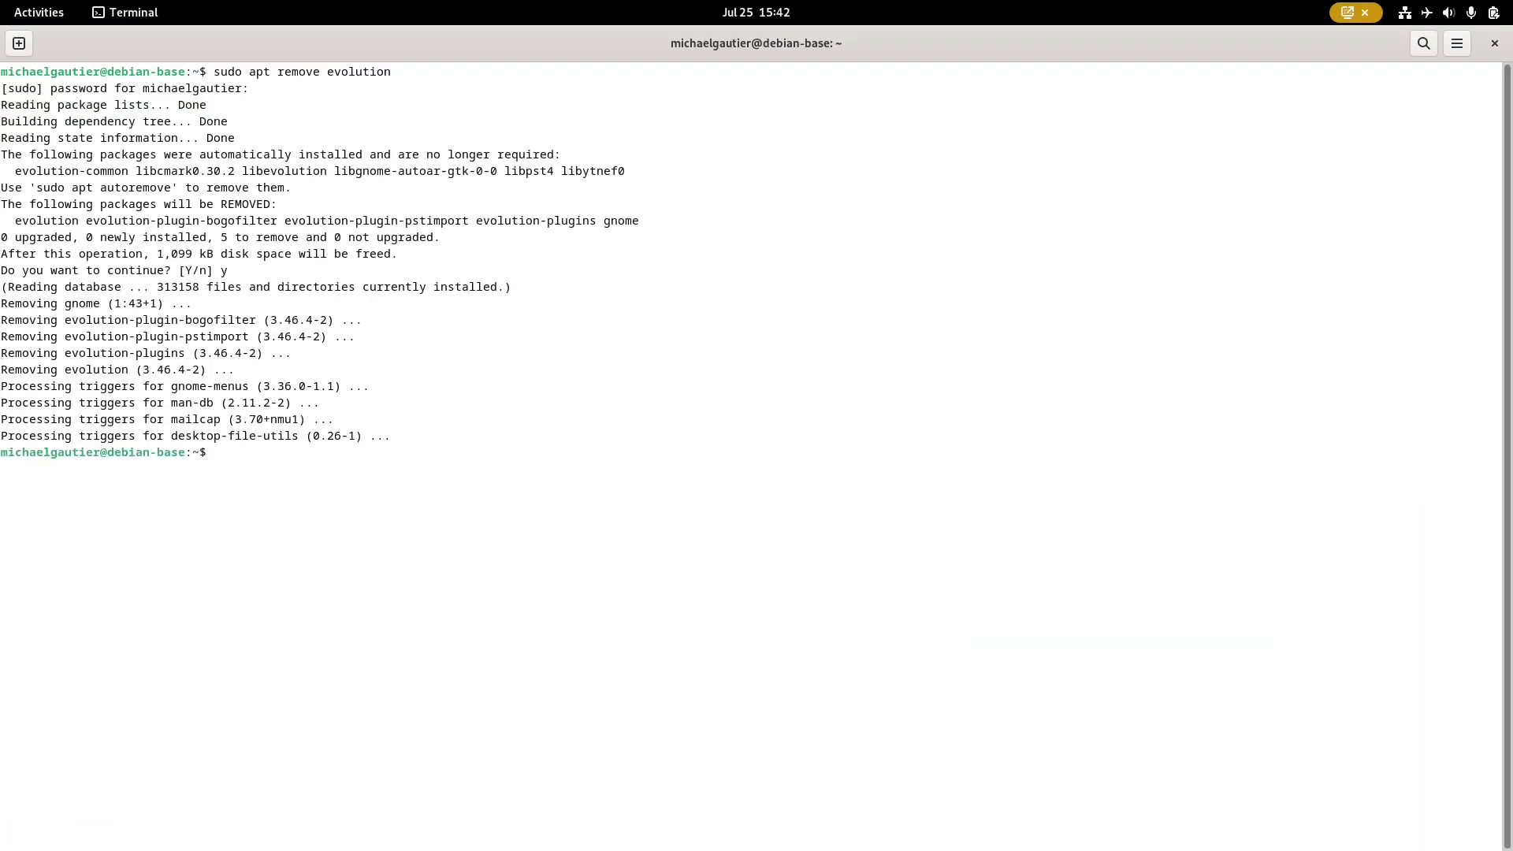
type("sudo apt install thunderbird")
key("Return")
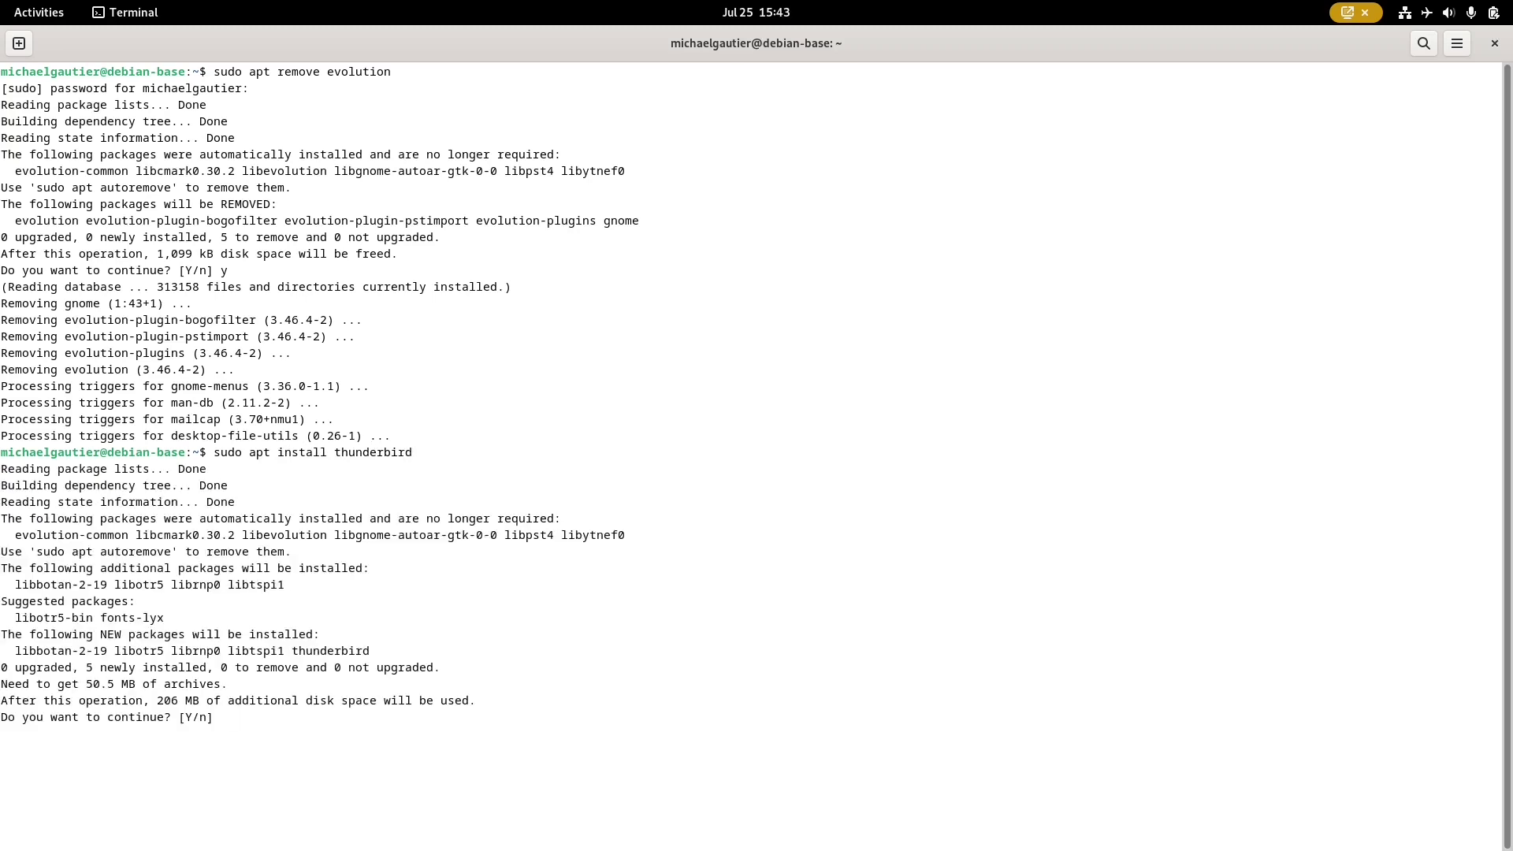
type("y")
key("Return")
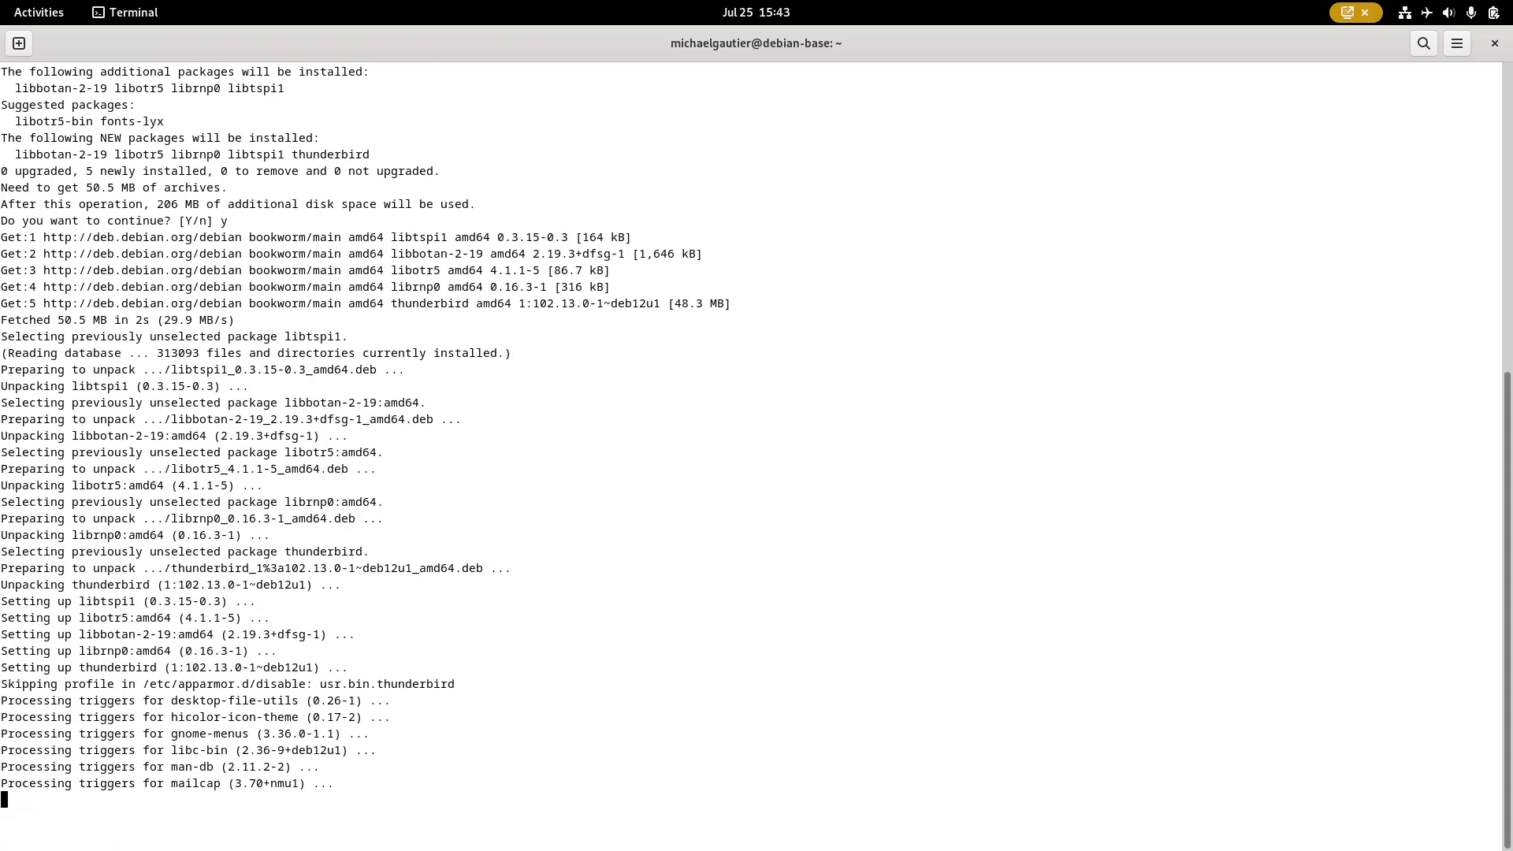
Unpin Software and Help from the dash.
mouse_move(2, 3)
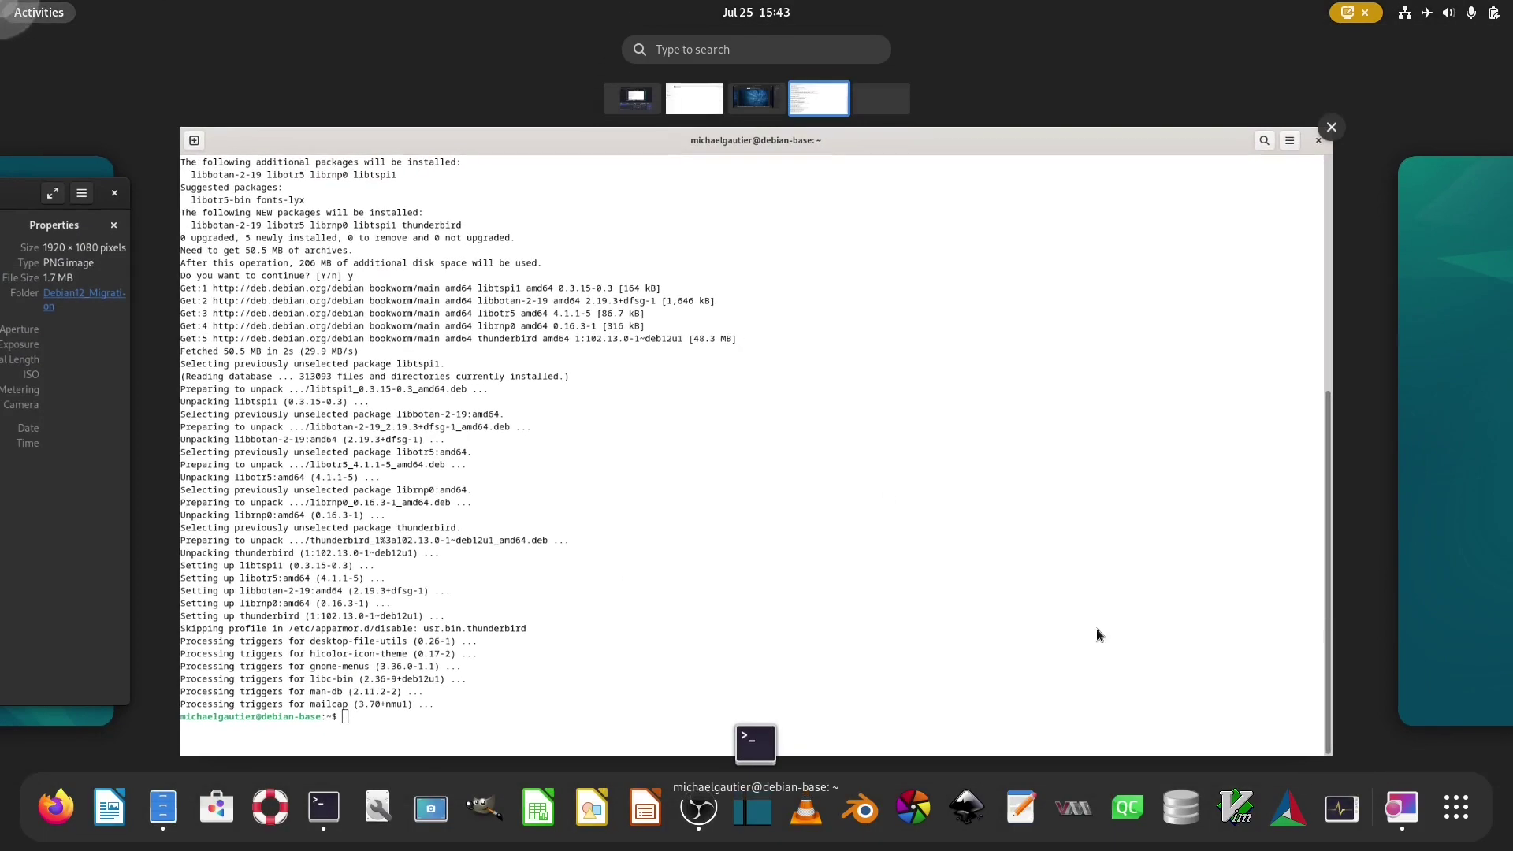
left_click(1456, 806)
scroll(1173, 595, "down", 3)
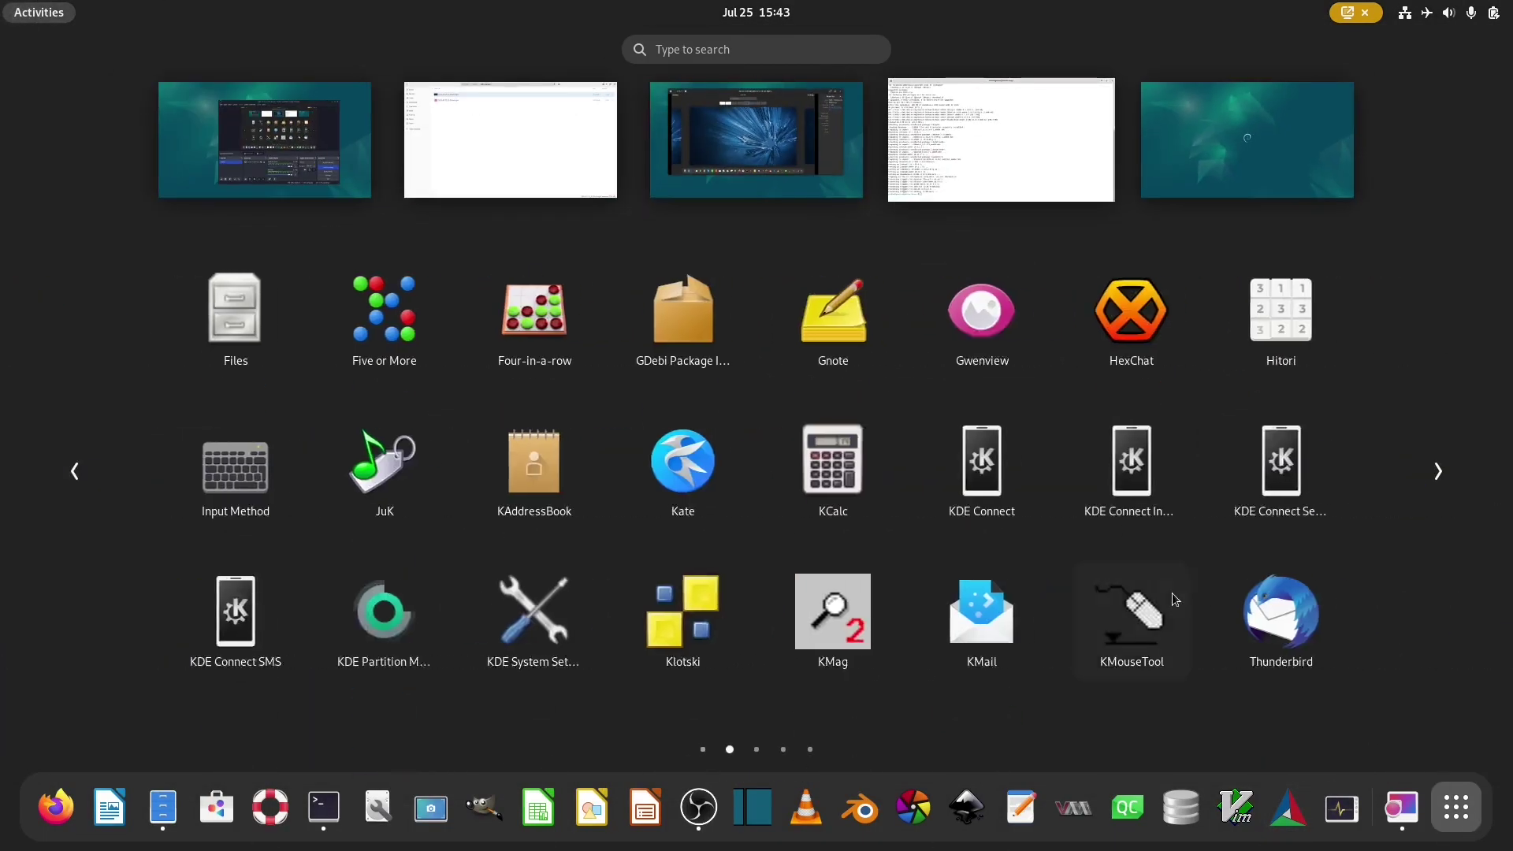
scroll(1172, 597, "down", 1)
scroll(1172, 597, "up", 1)
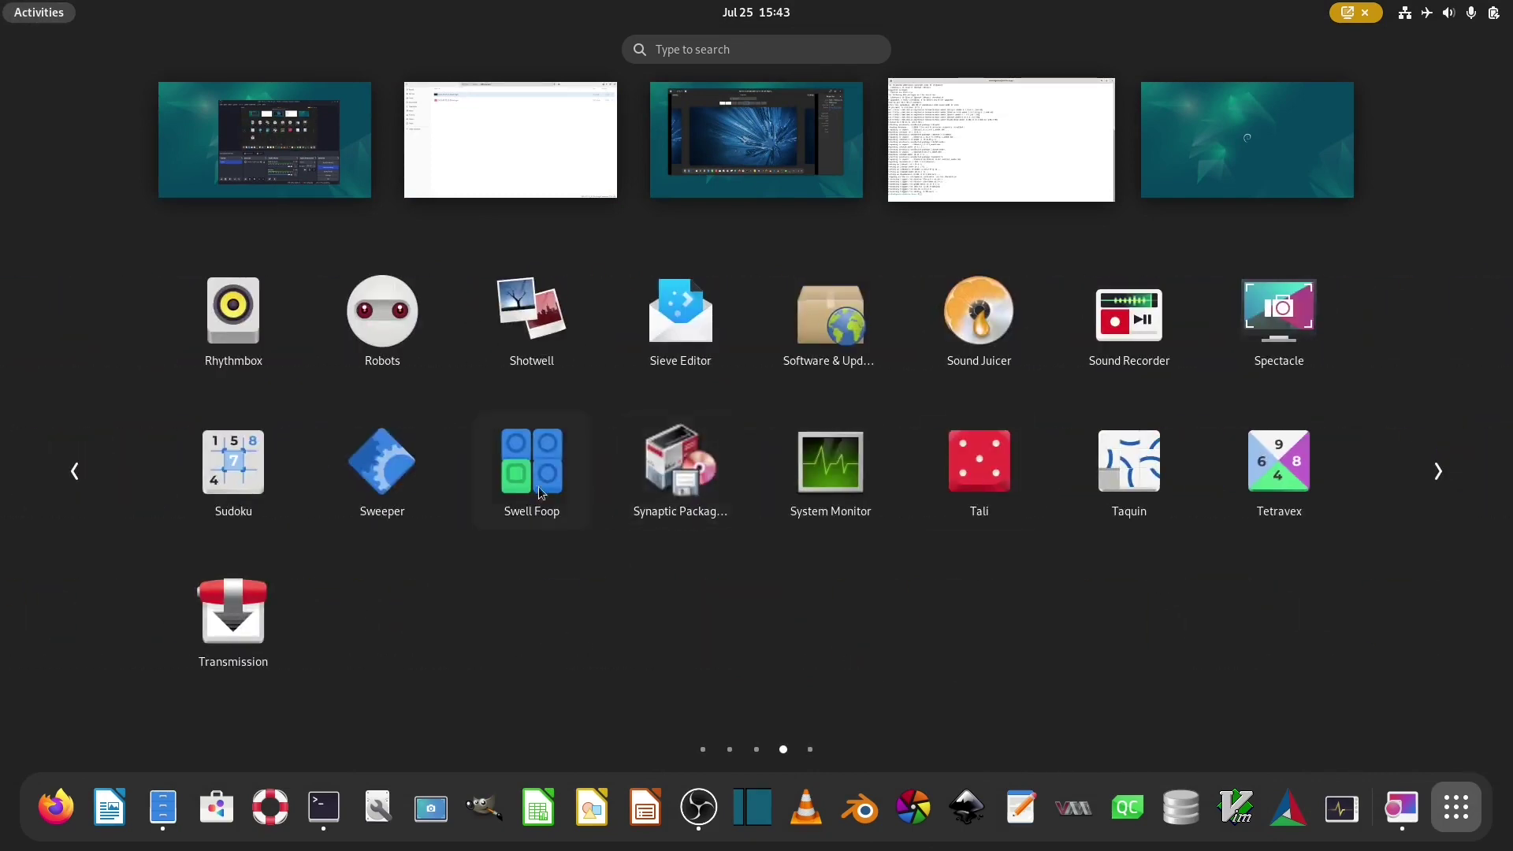
scroll(409, 616, "up", 1)
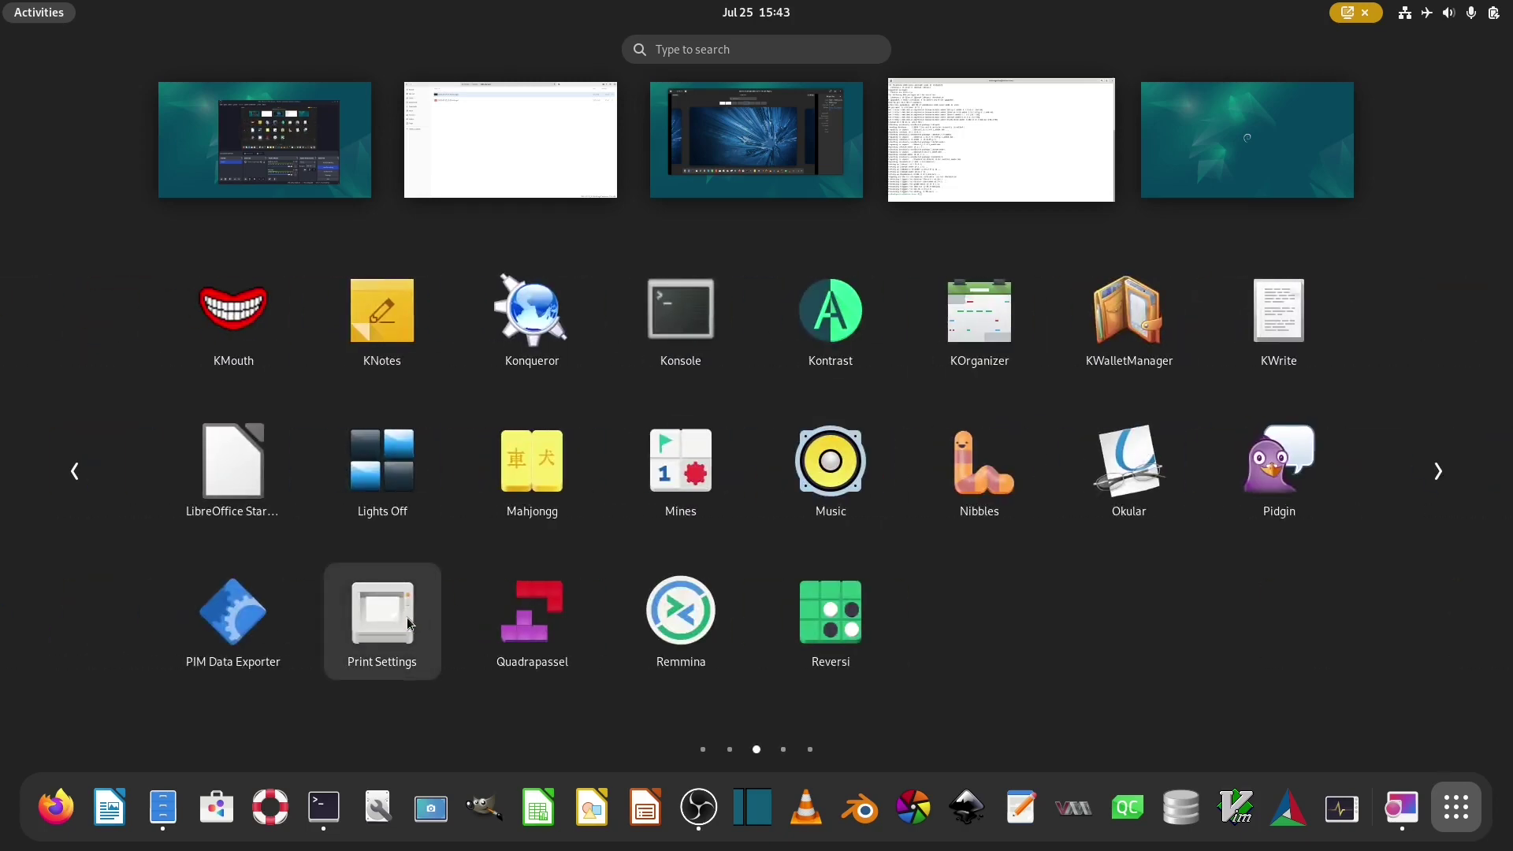
right_click(226, 819)
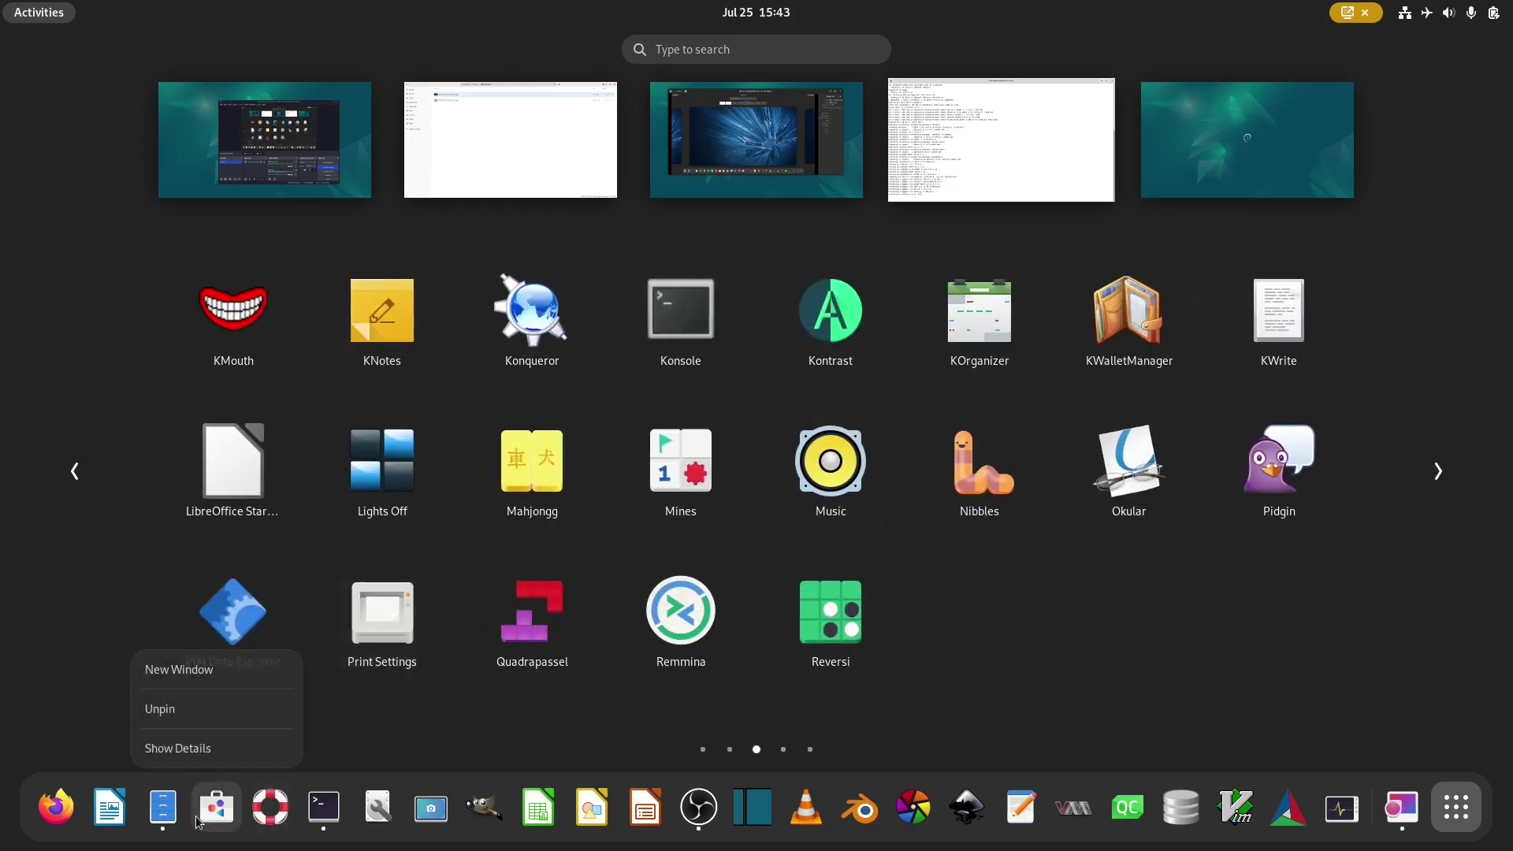
left_click(240, 708)
right_click(248, 820)
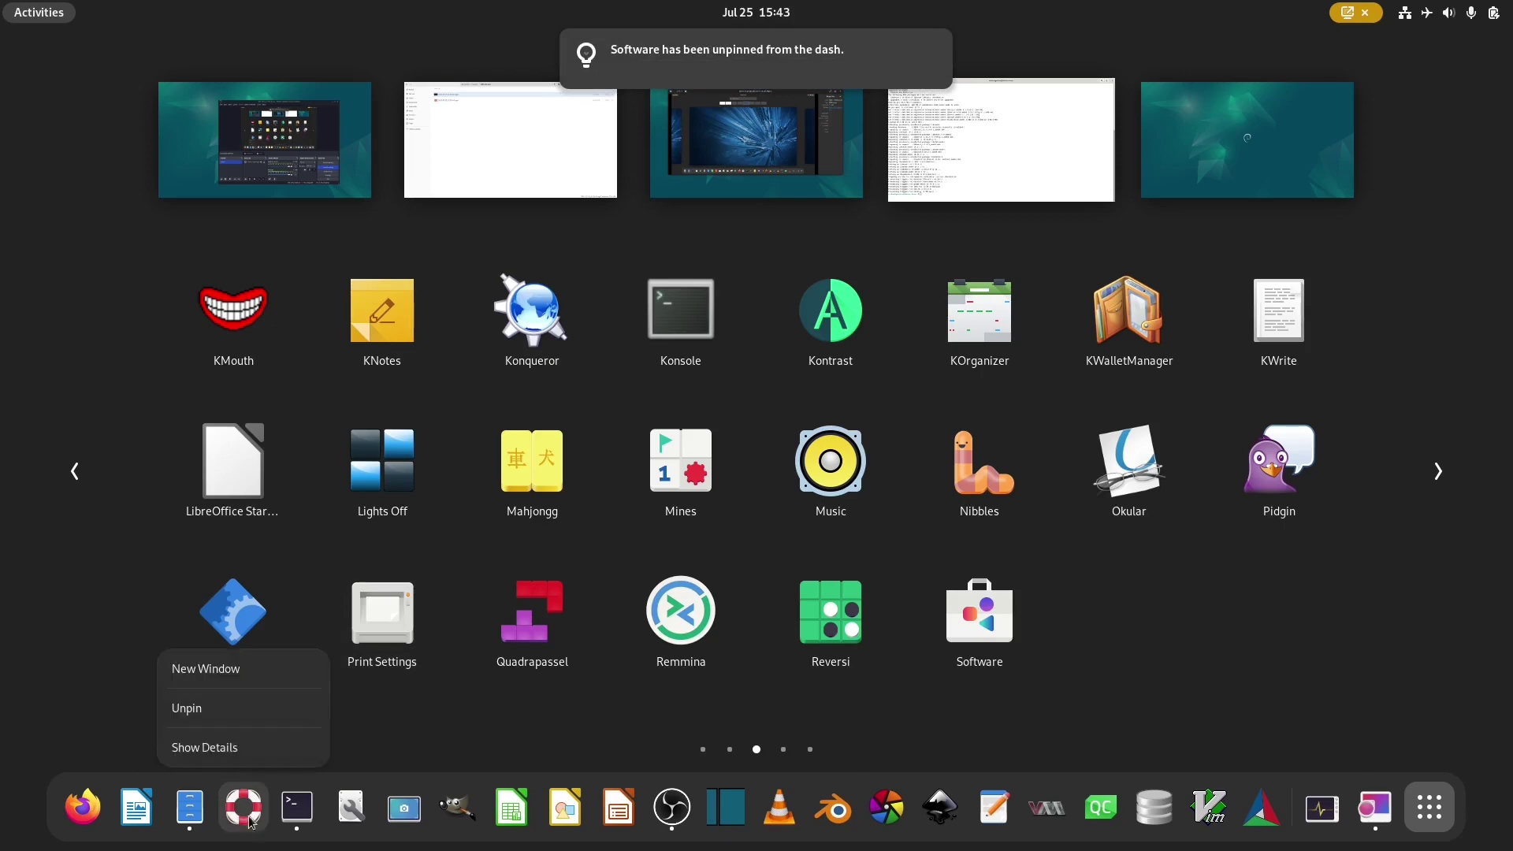
left_click(256, 713)
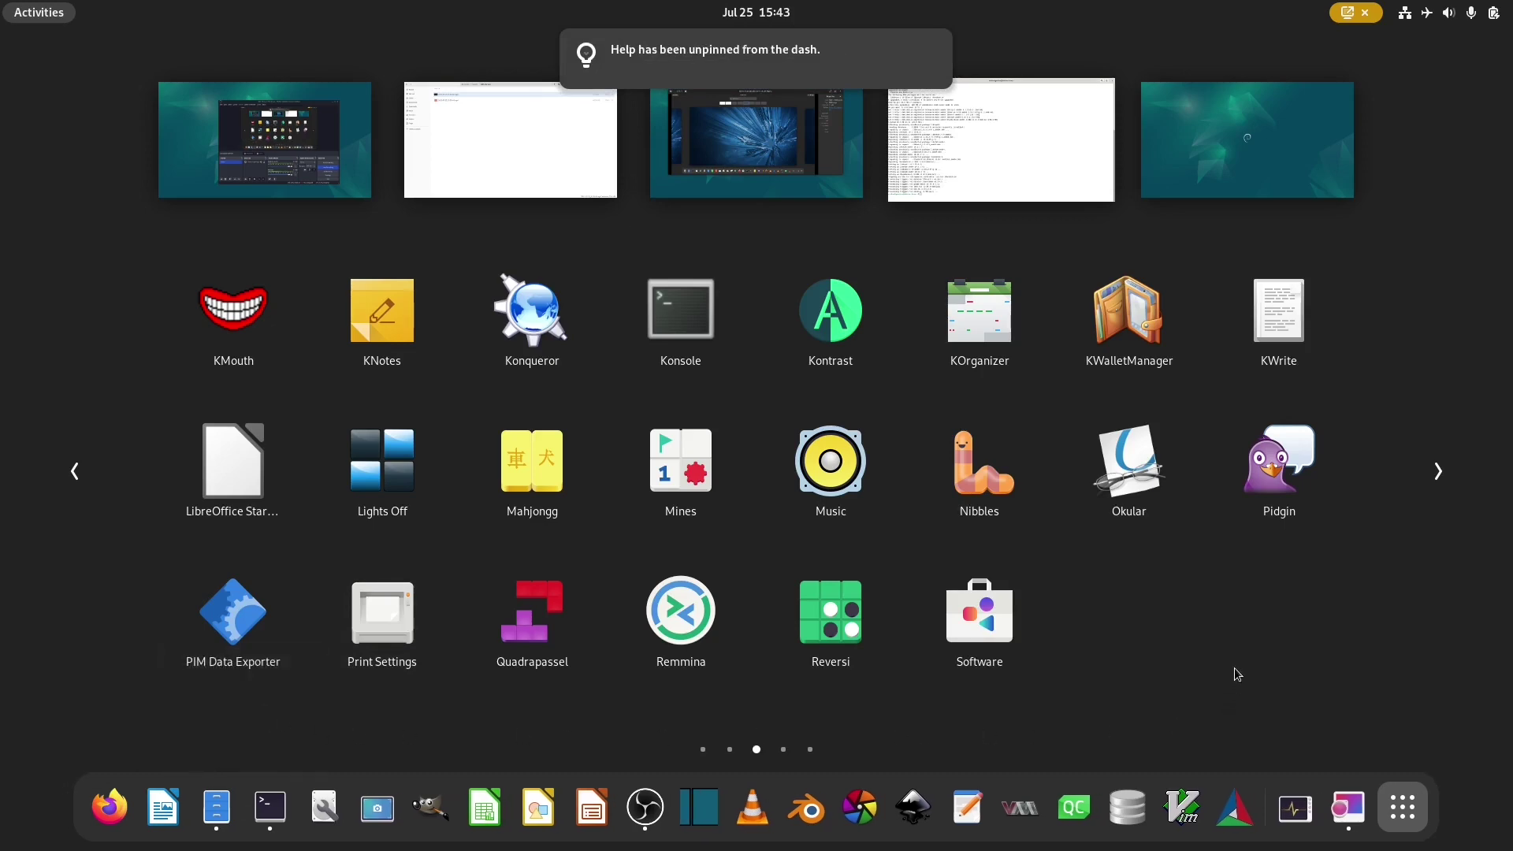
Search 'thunde', pin Thunderbird to the dash and launch it.
scroll(1053, 595, "up", 2)
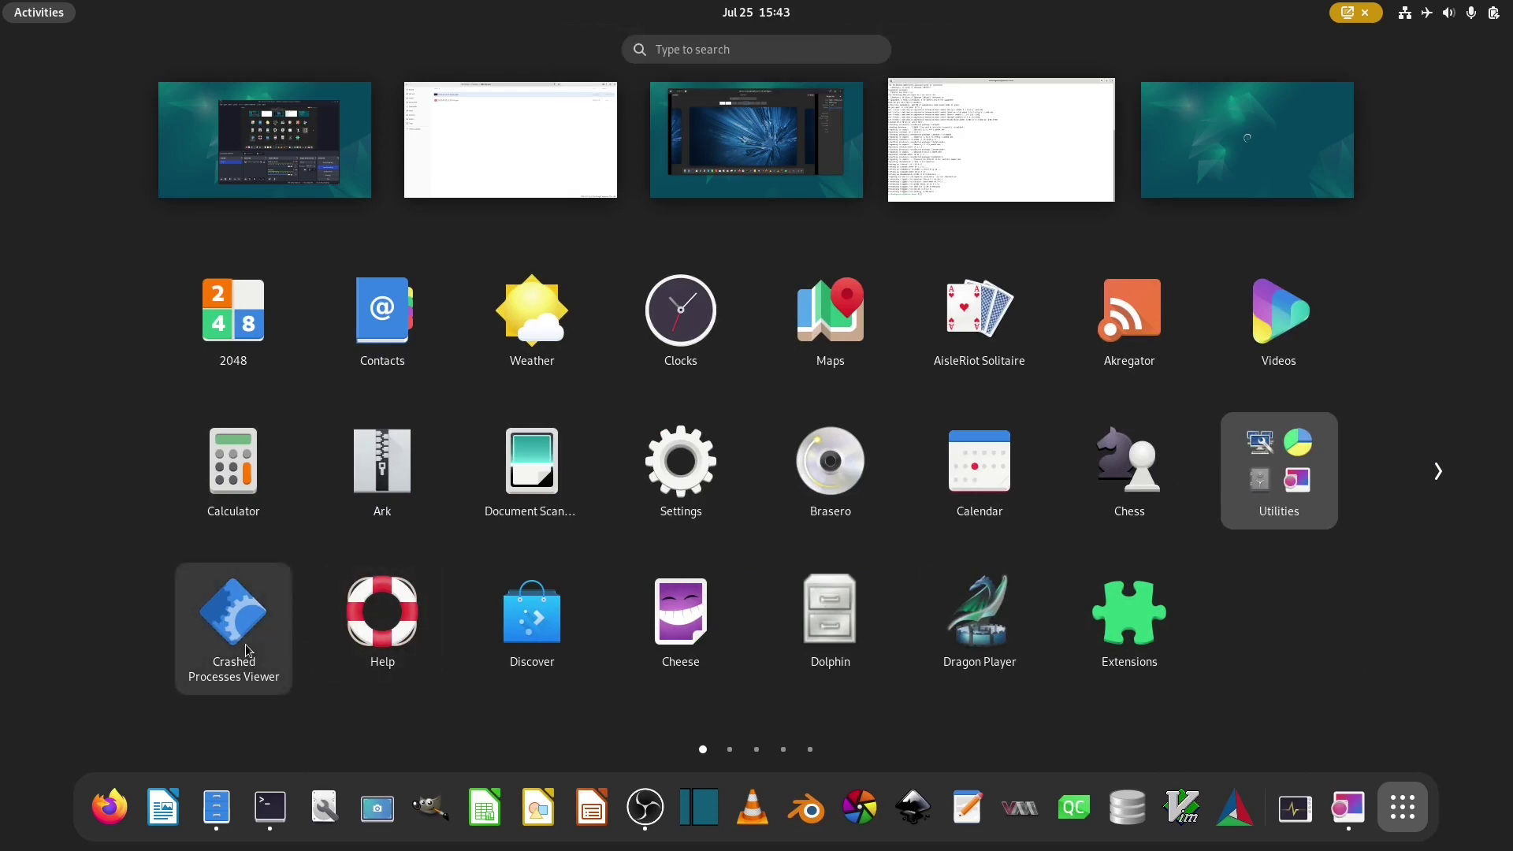
left_click(1246, 496)
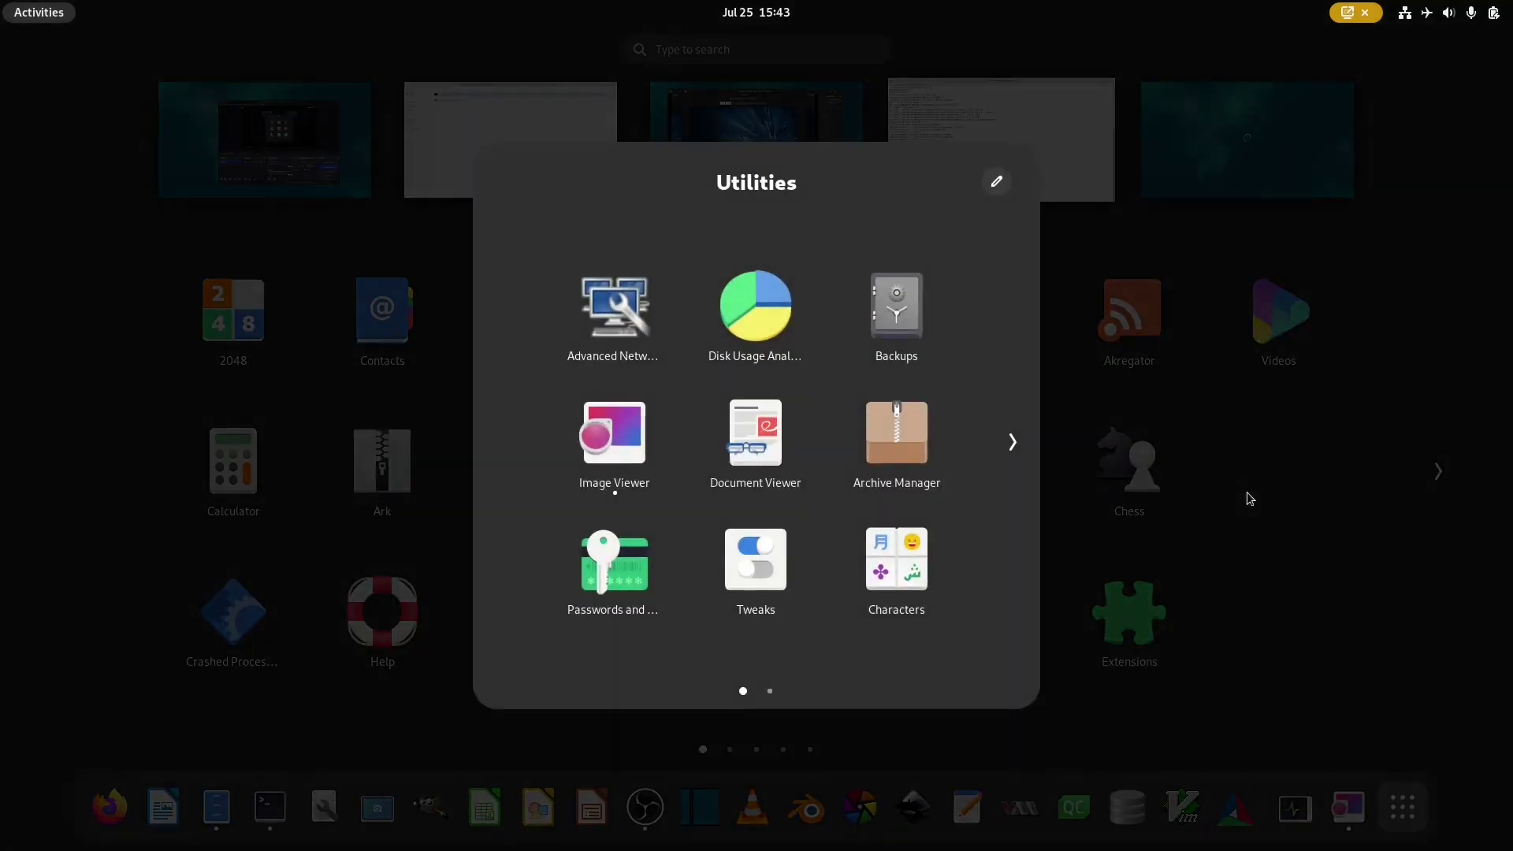
scroll(675, 509, "down", 1)
scroll(675, 509, "up", 1)
left_click(1347, 601)
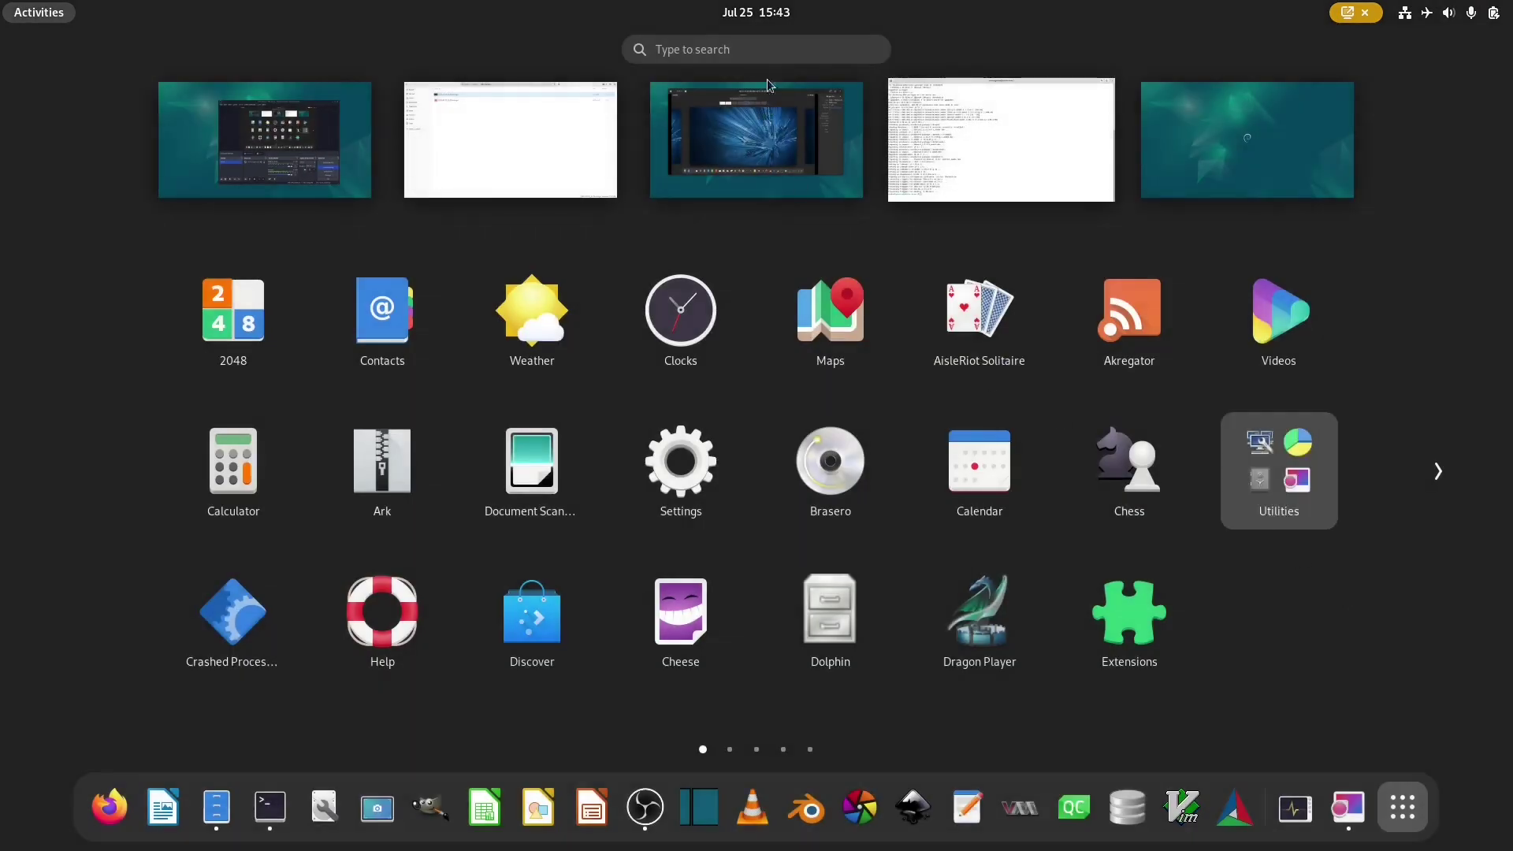
type("thunde")
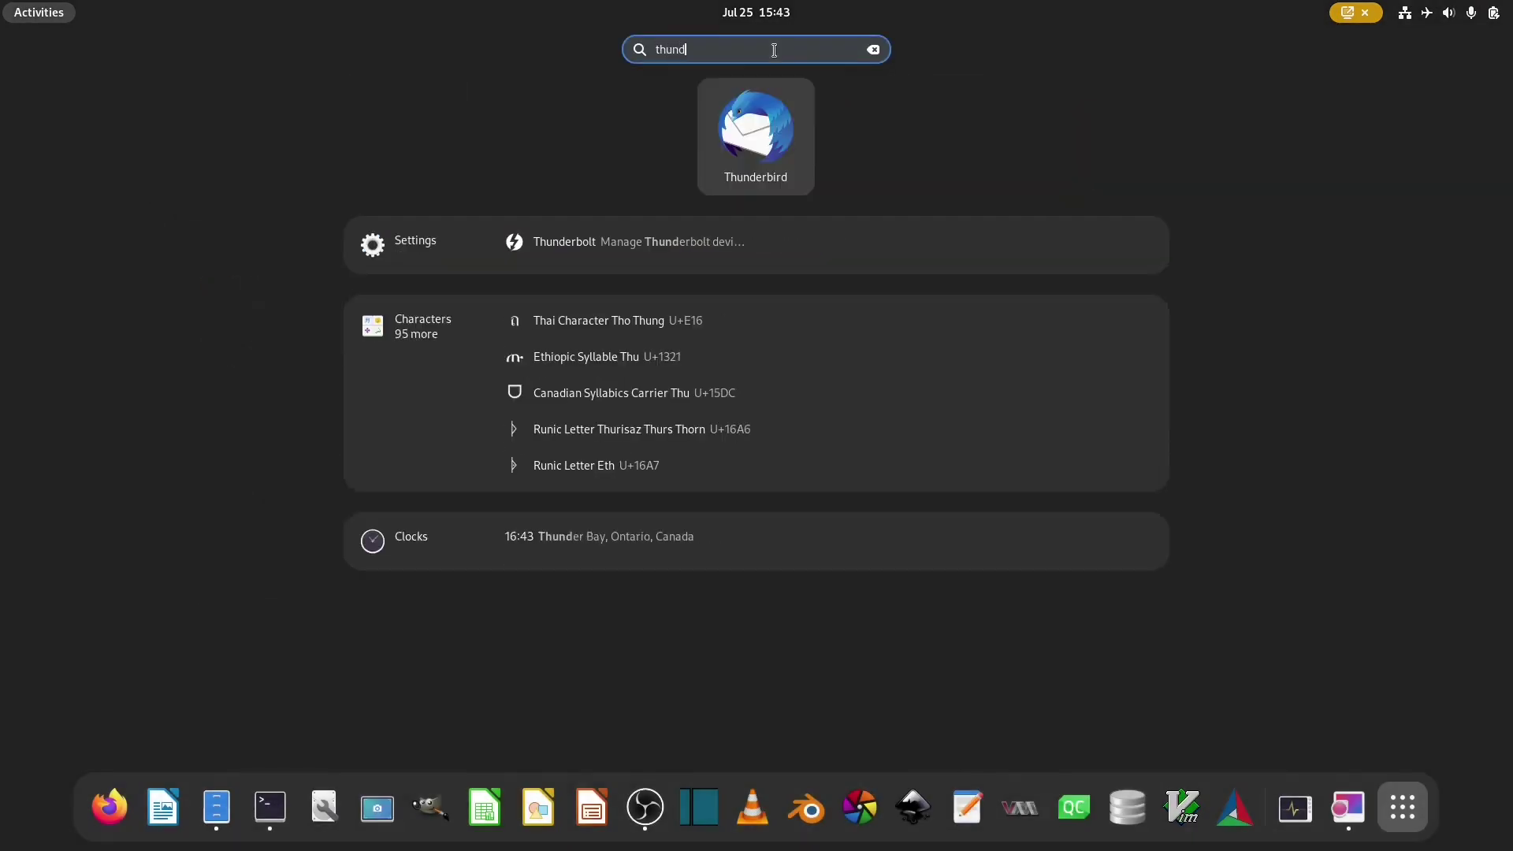
right_click(772, 169)
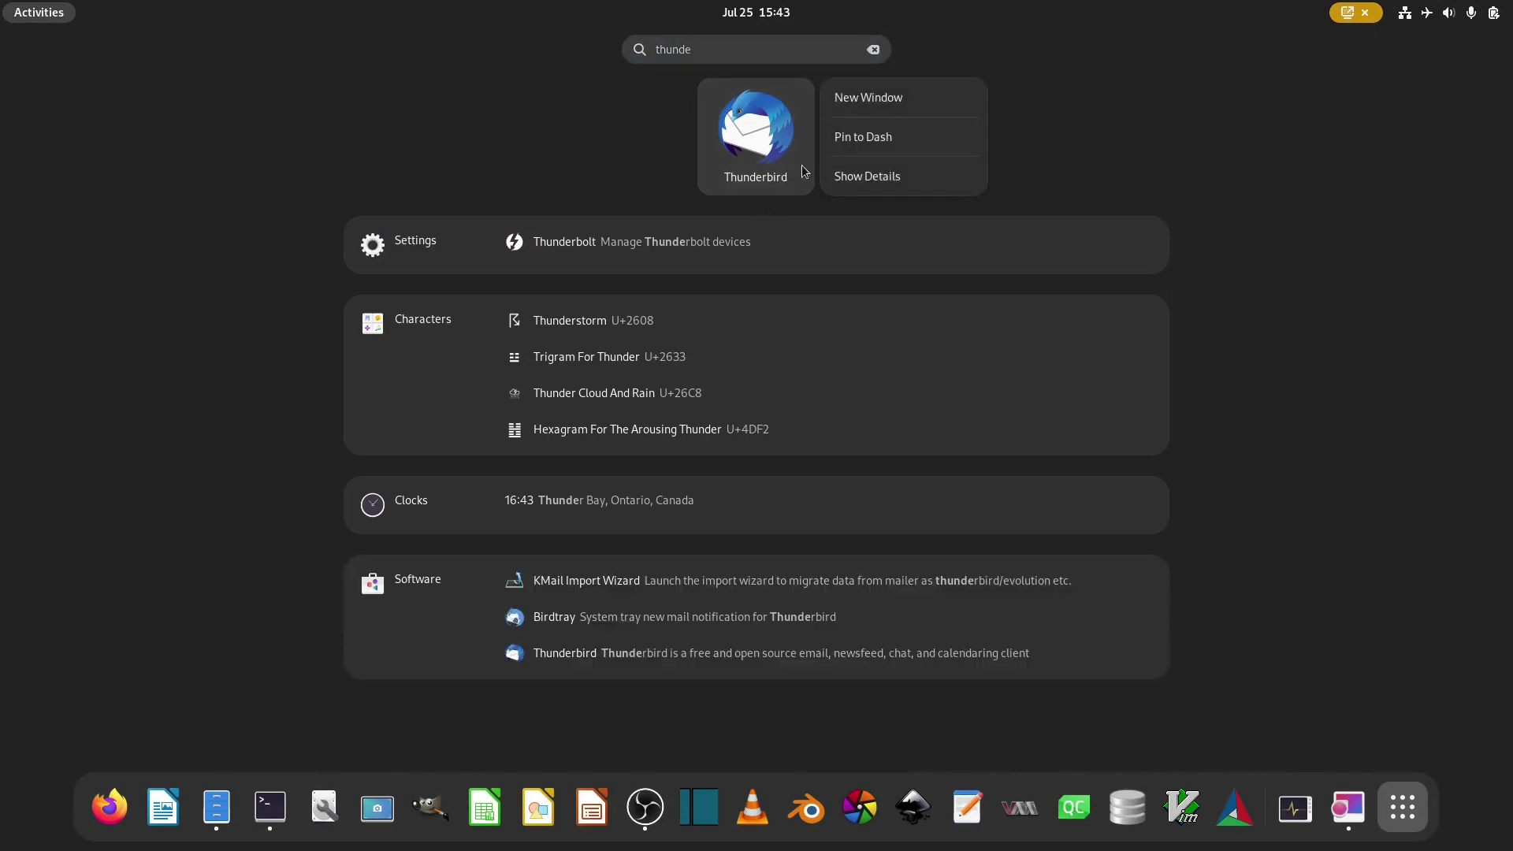
left_click(871, 135)
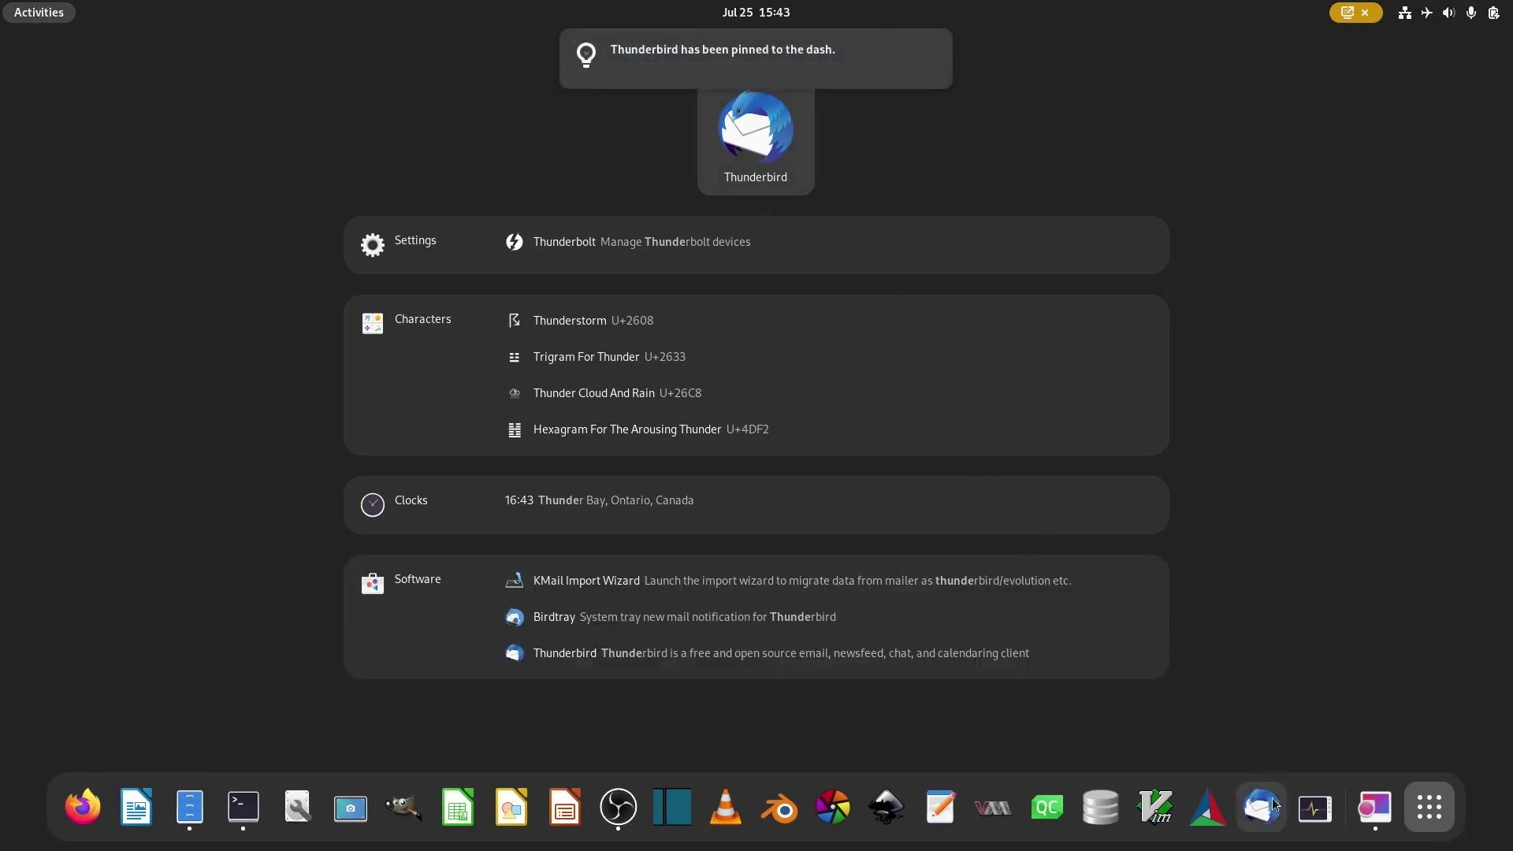
left_click(1262, 807)
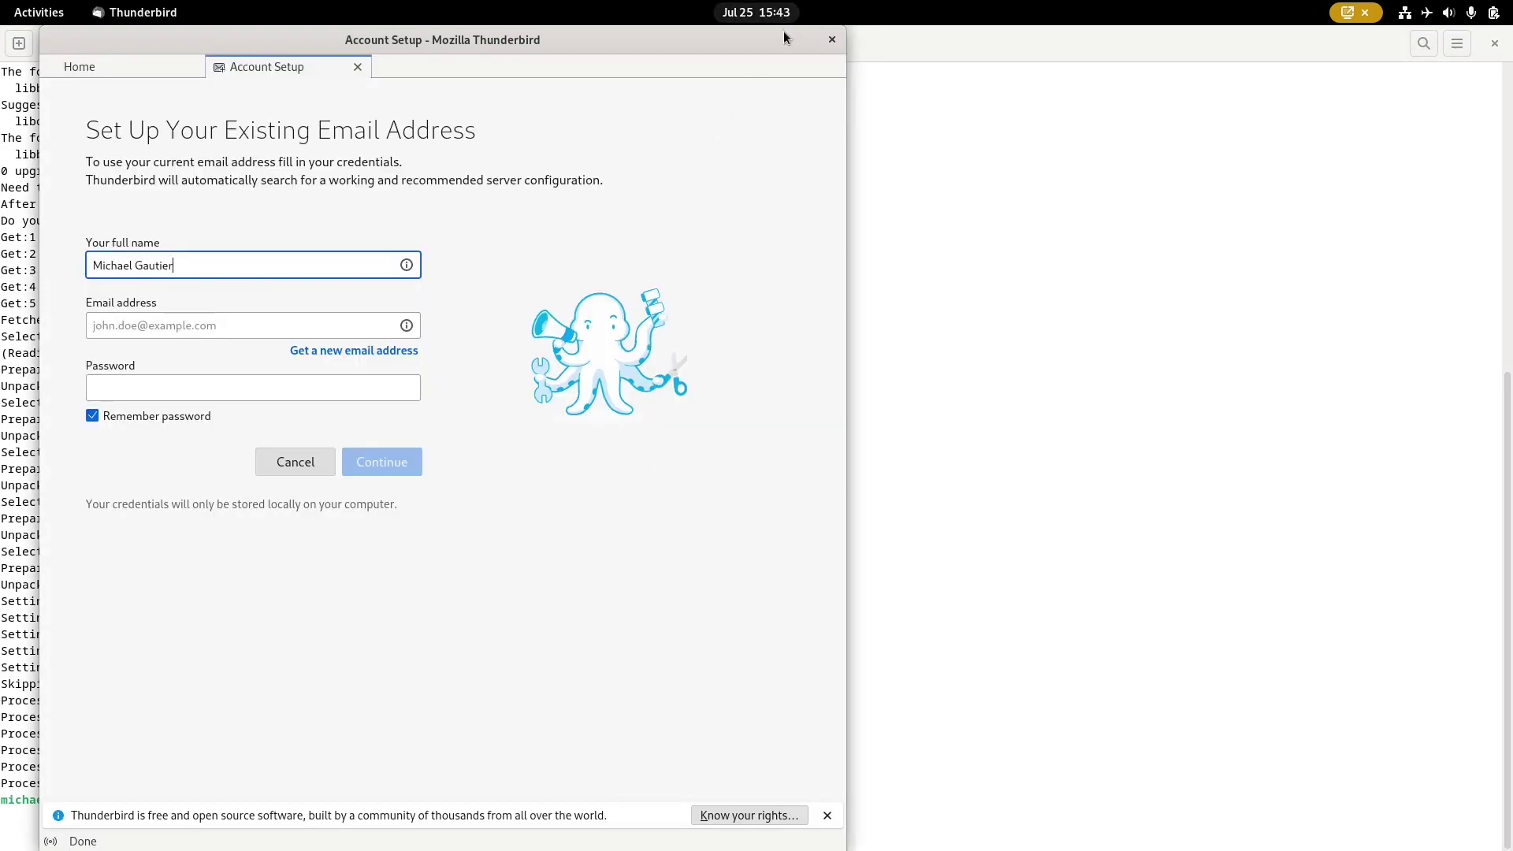
Maximize Thunderbird's Account Setup window, then close it without creating an account.
double_click(755, 38)
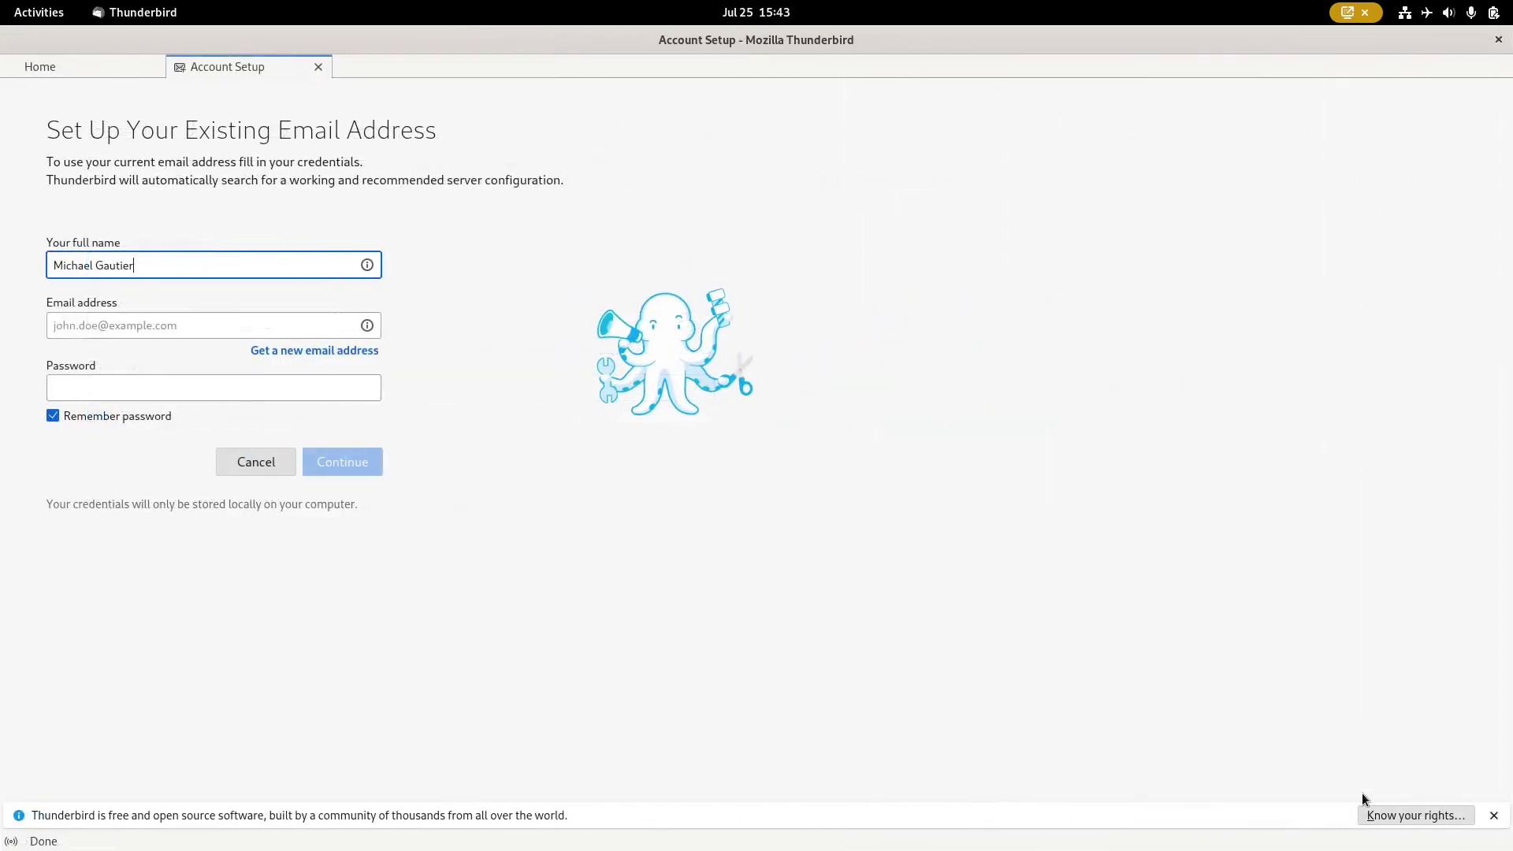
left_click(1498, 39)
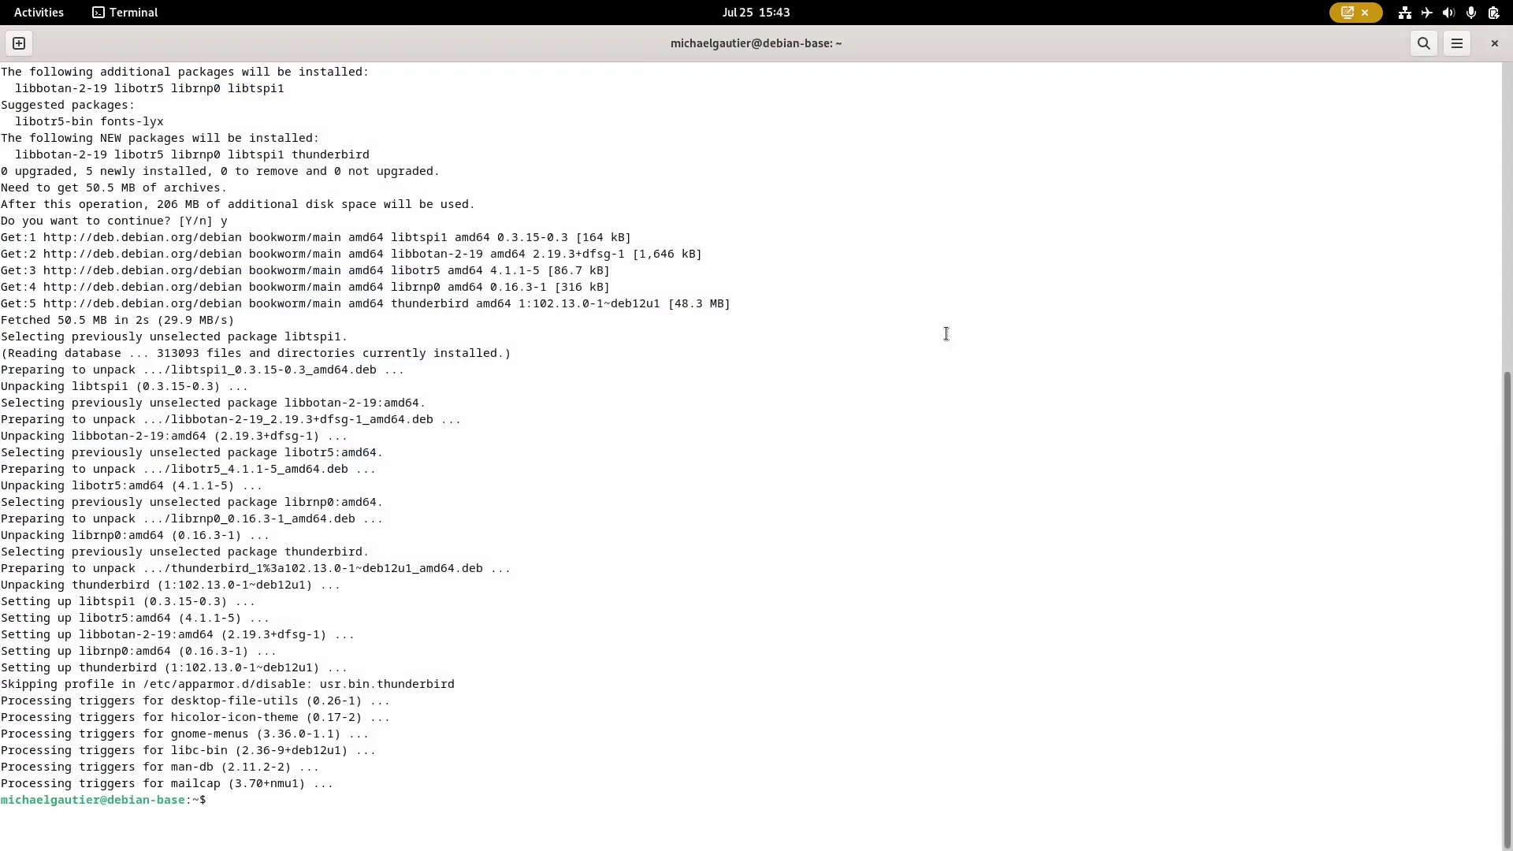
Move Writer beside the other LibreOffice launchers and GIMP further along the dash.
key("super")
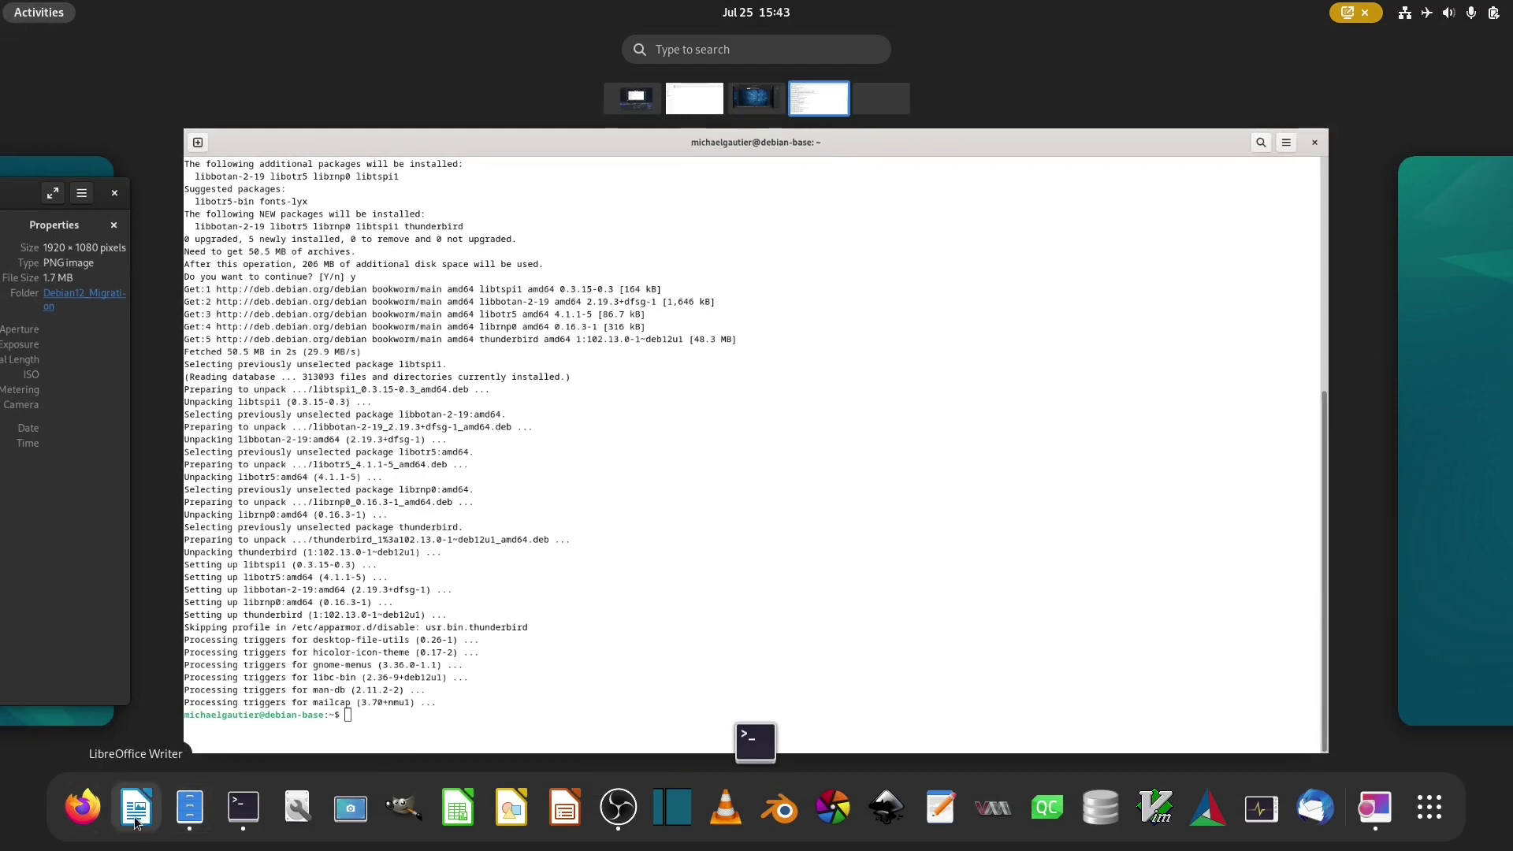
left_click_drag(137, 807, 409, 805)
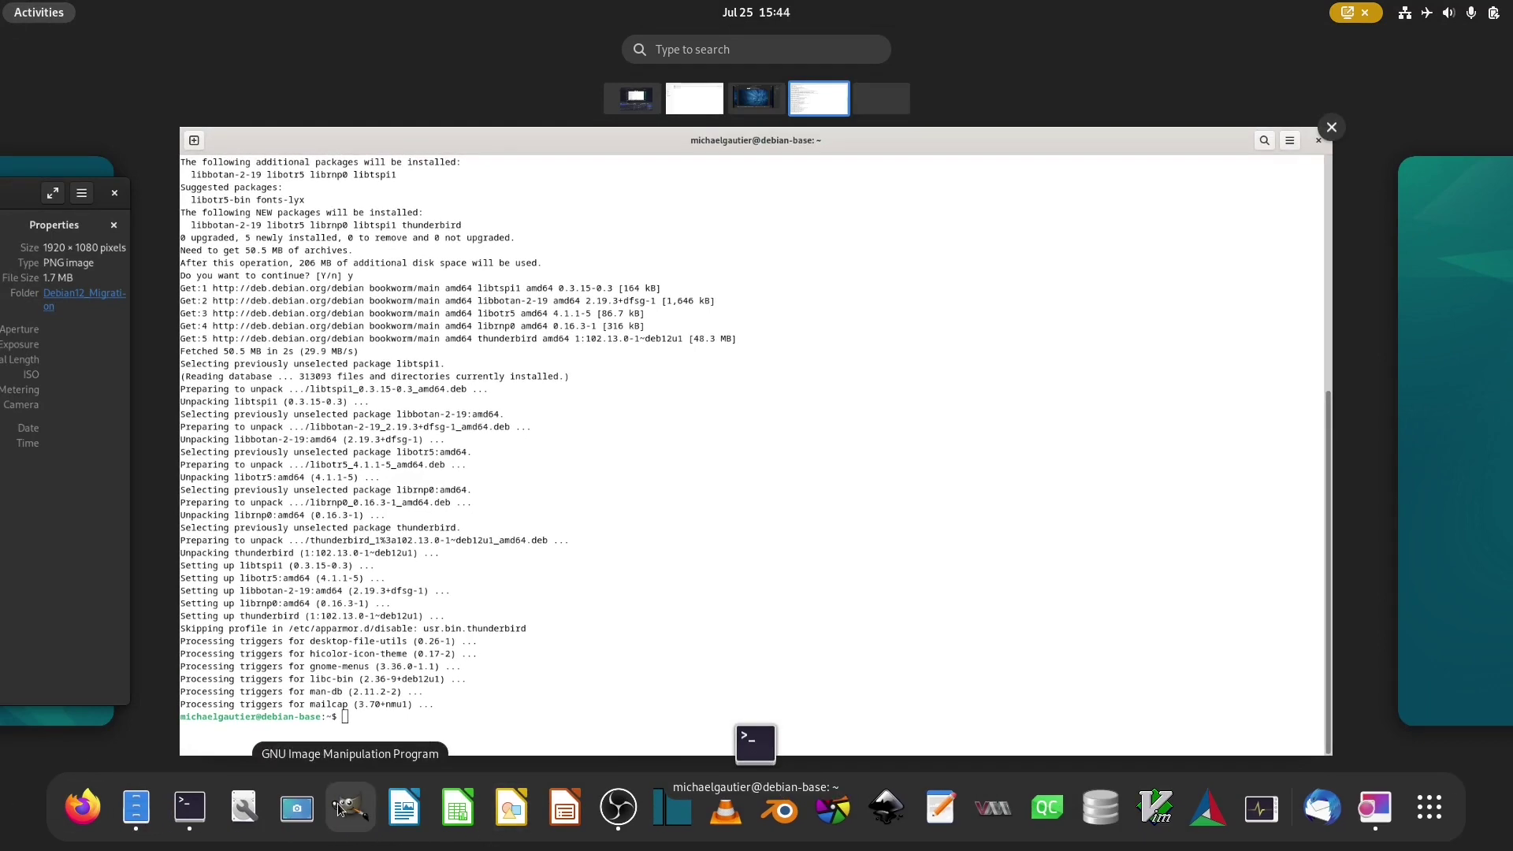
left_click_drag(338, 809, 866, 826)
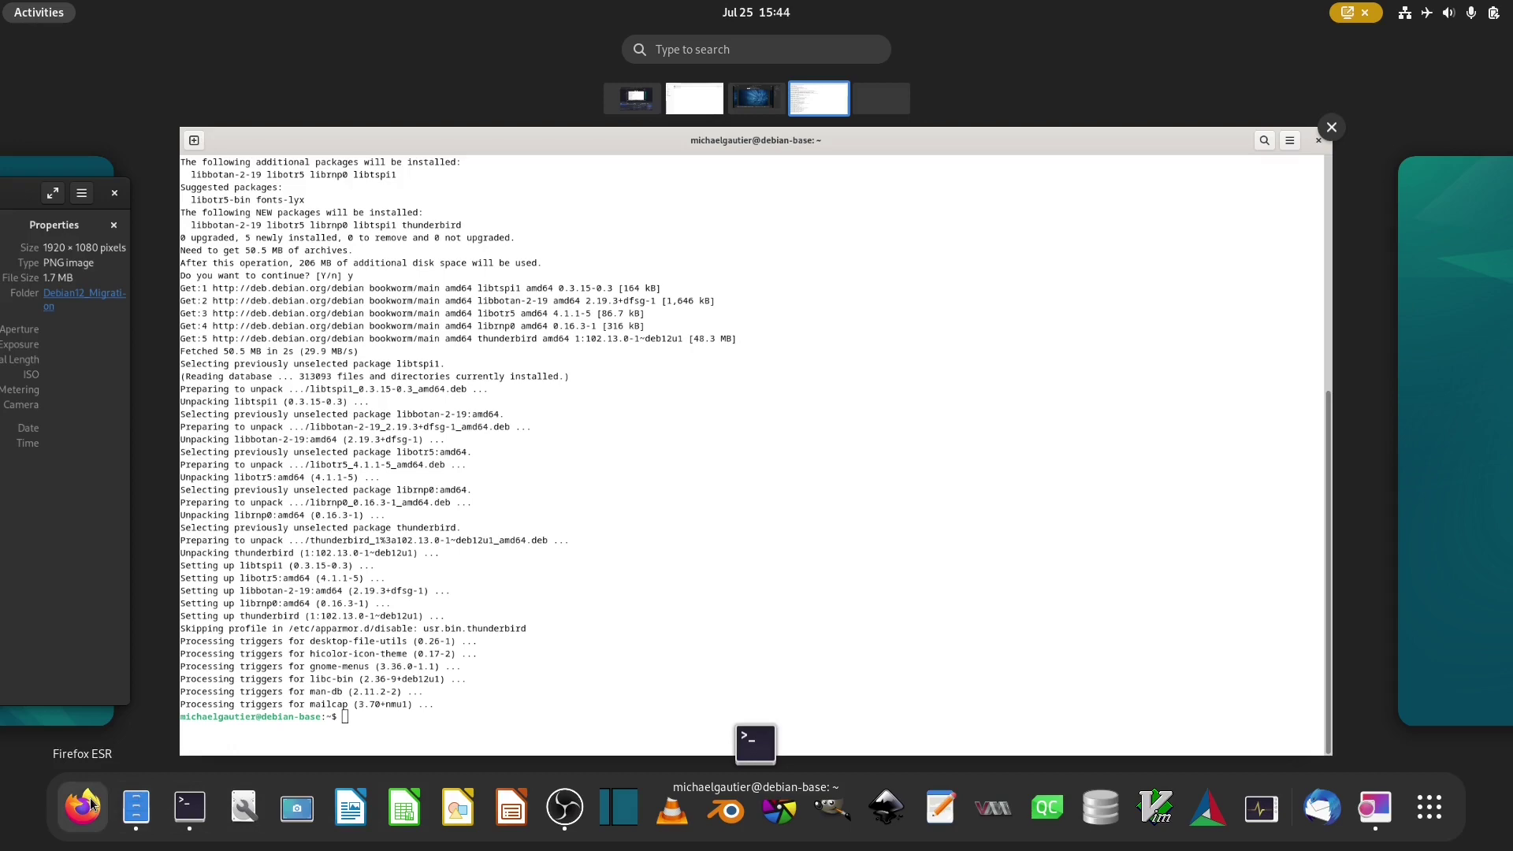
End the terminal session with the 'exit' command.
left_click(751, 559)
type("e")
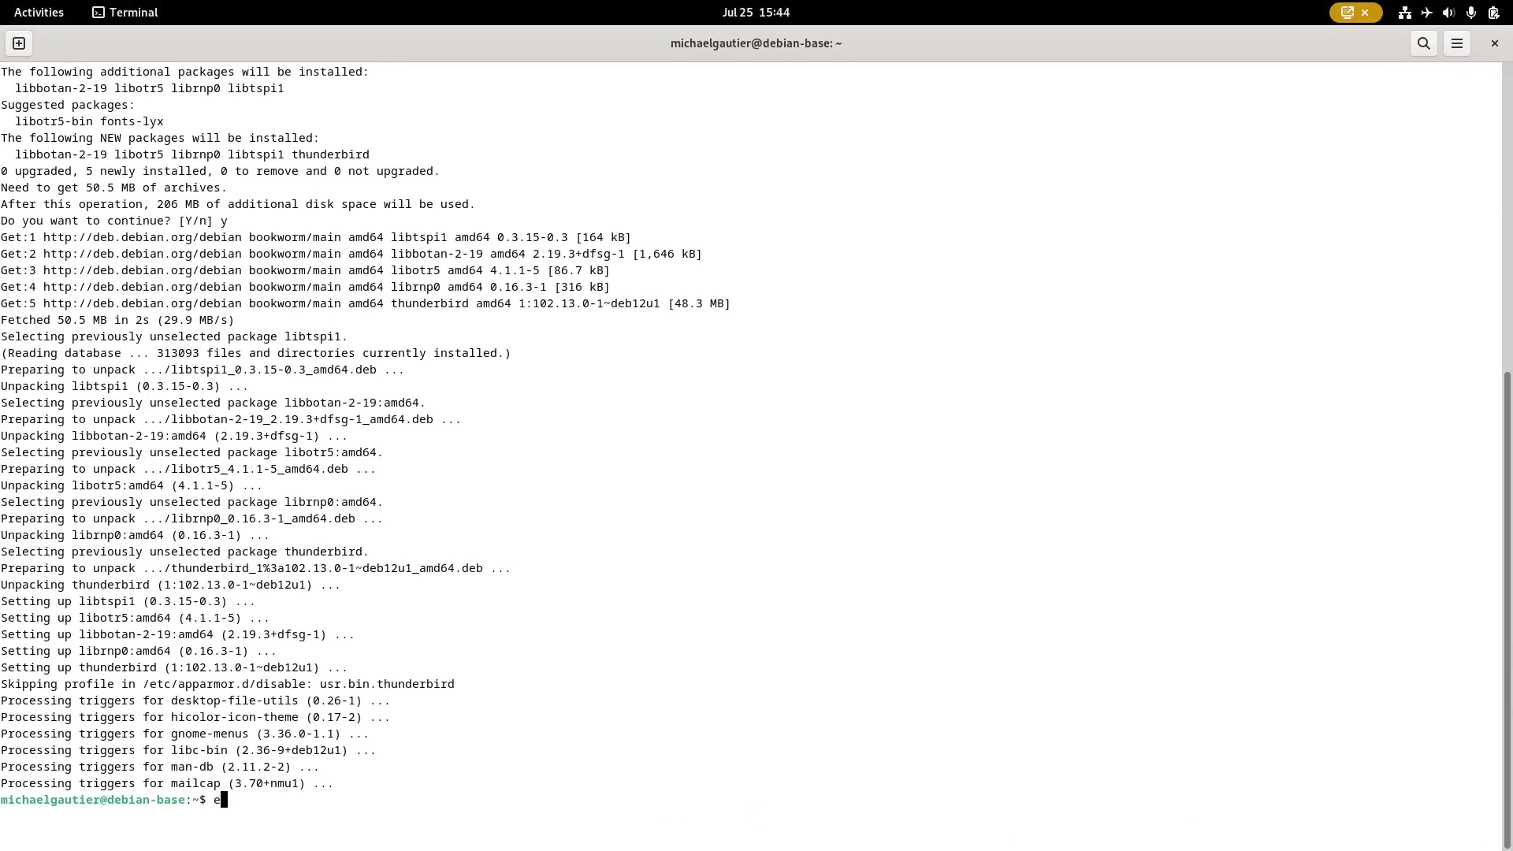
type("xit")
key("Return")
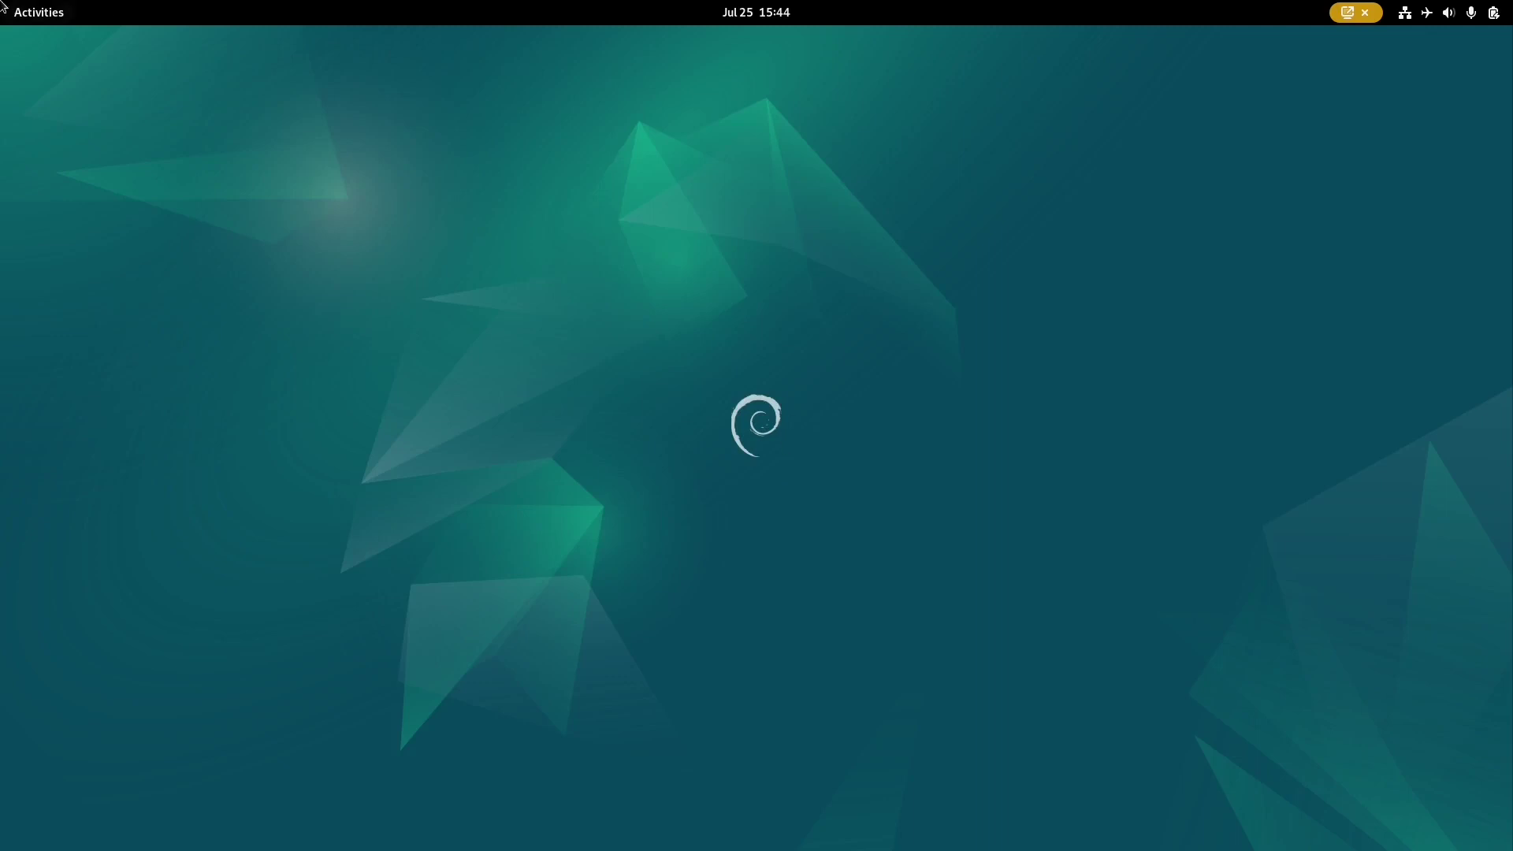
Switch workspaces to bring the Files window on the OBS_Current recordings folder to the front.
mouse_move(2, 2)
left_click(1078, 235)
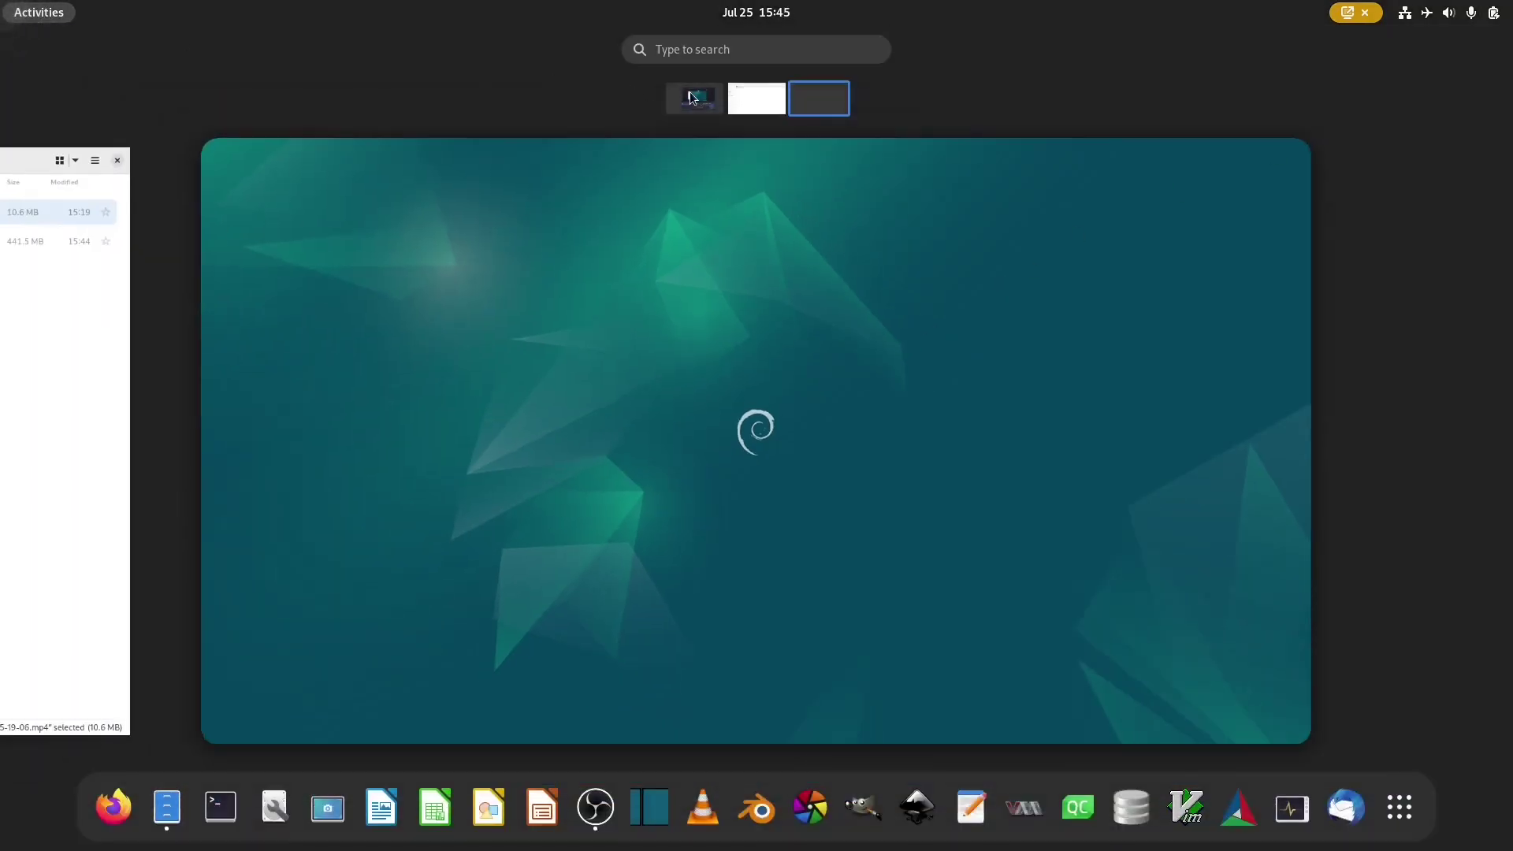
left_click(694, 98)
left_click(1424, 296)
left_click(802, 318)
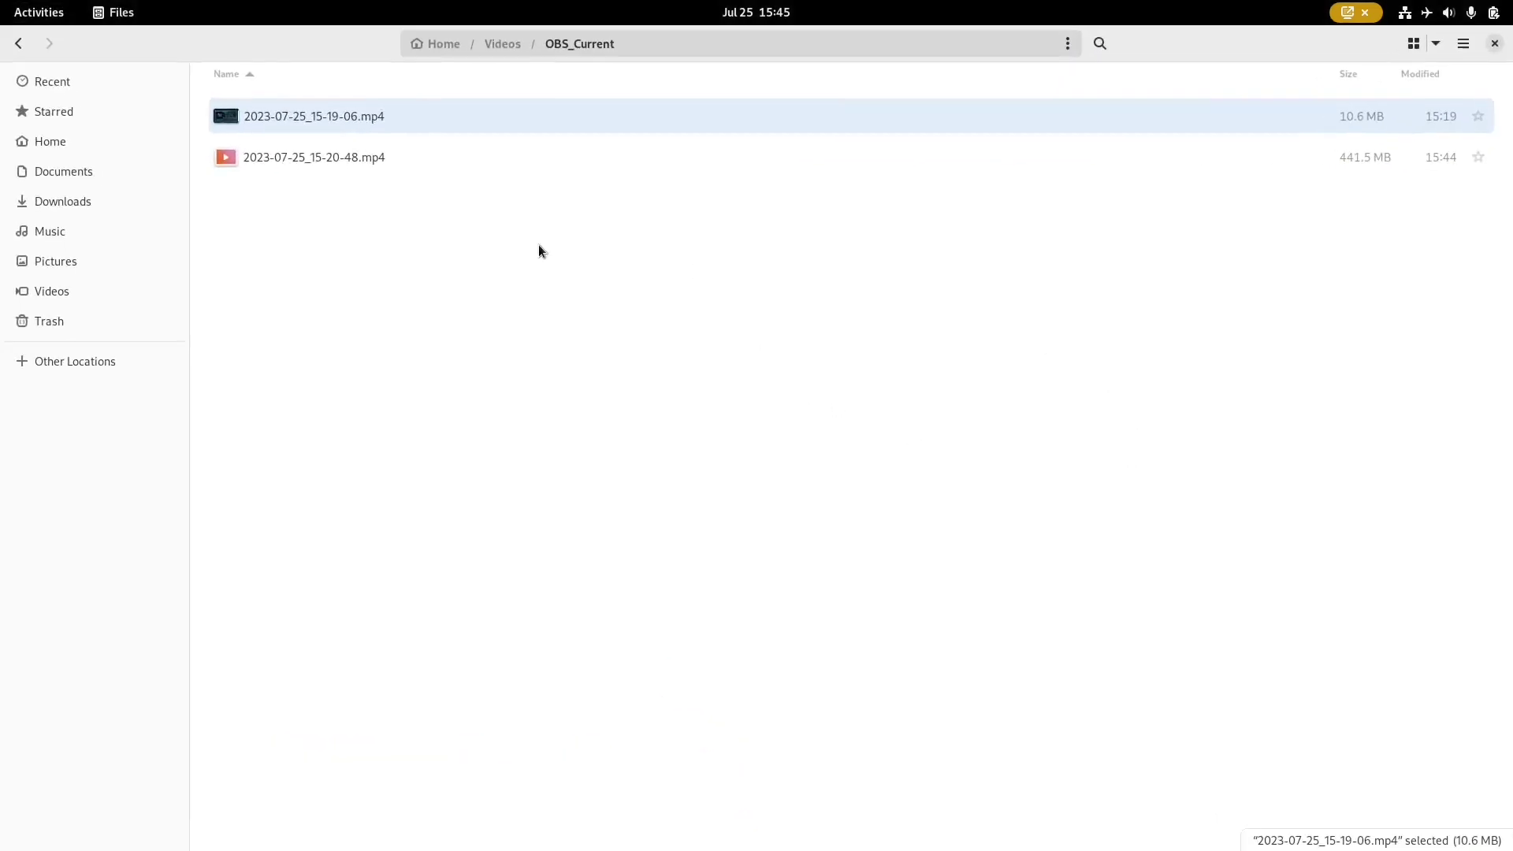
Check the 2023-07-25_15-20-48.mp4 recording, then unmaximize the Files window and centre it on screen.
left_click(1369, 162)
left_click(1250, 430)
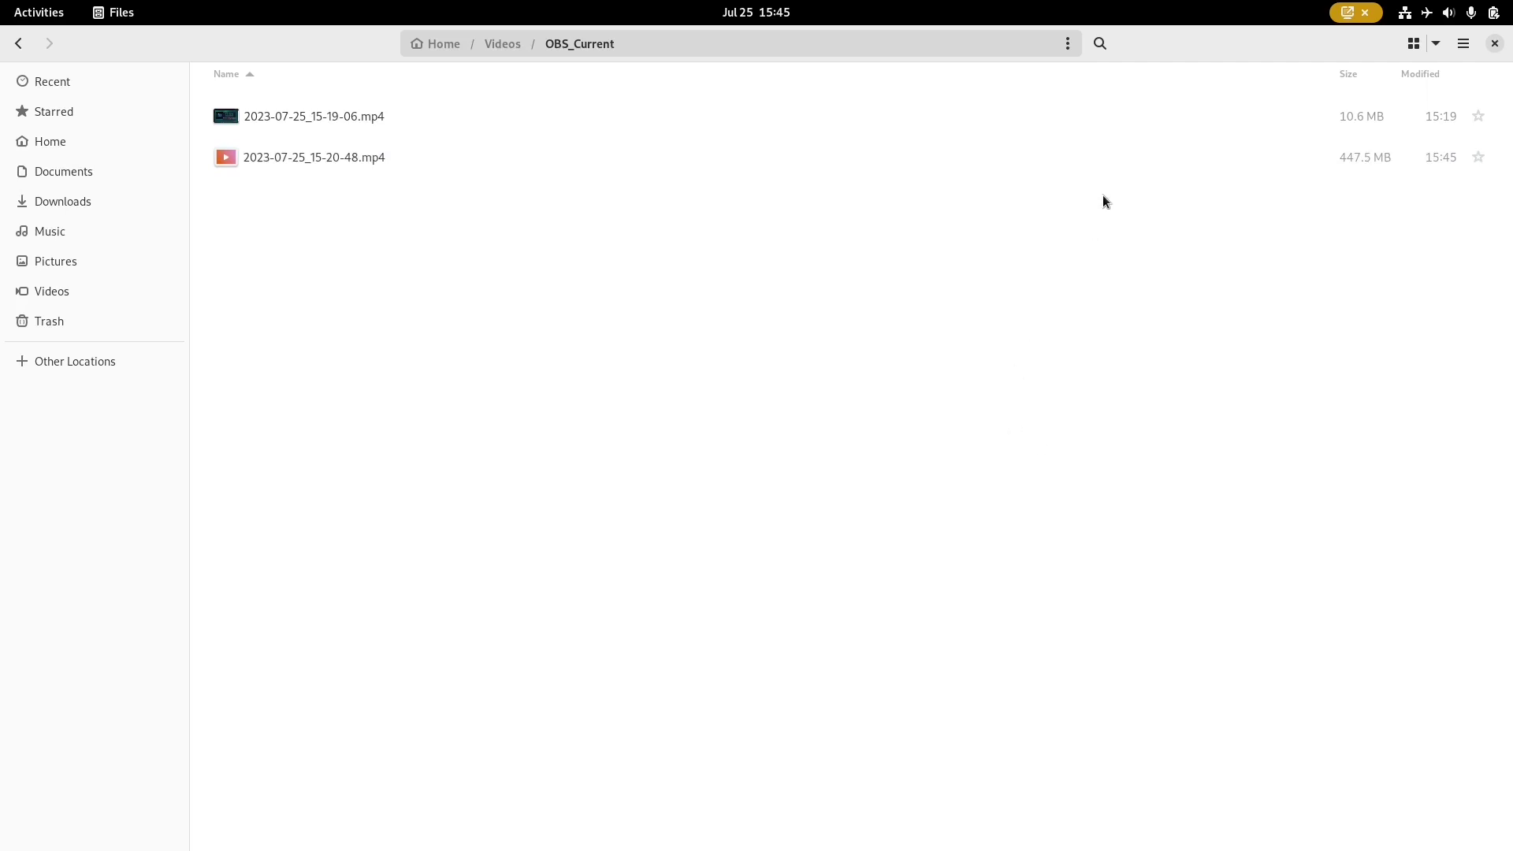
double_click(1211, 50)
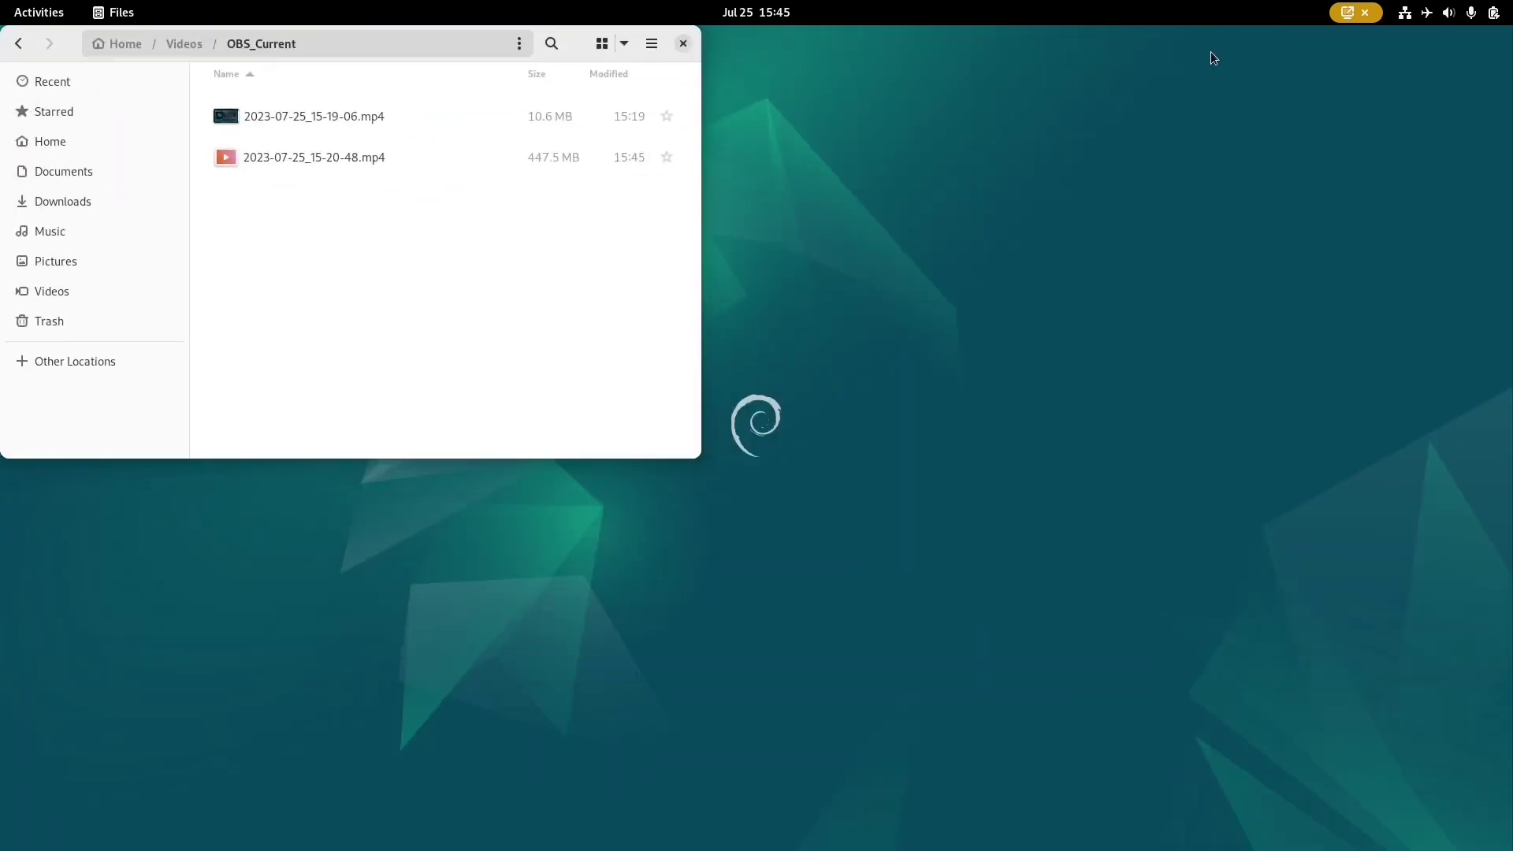
left_click_drag(577, 47, 1092, 257)
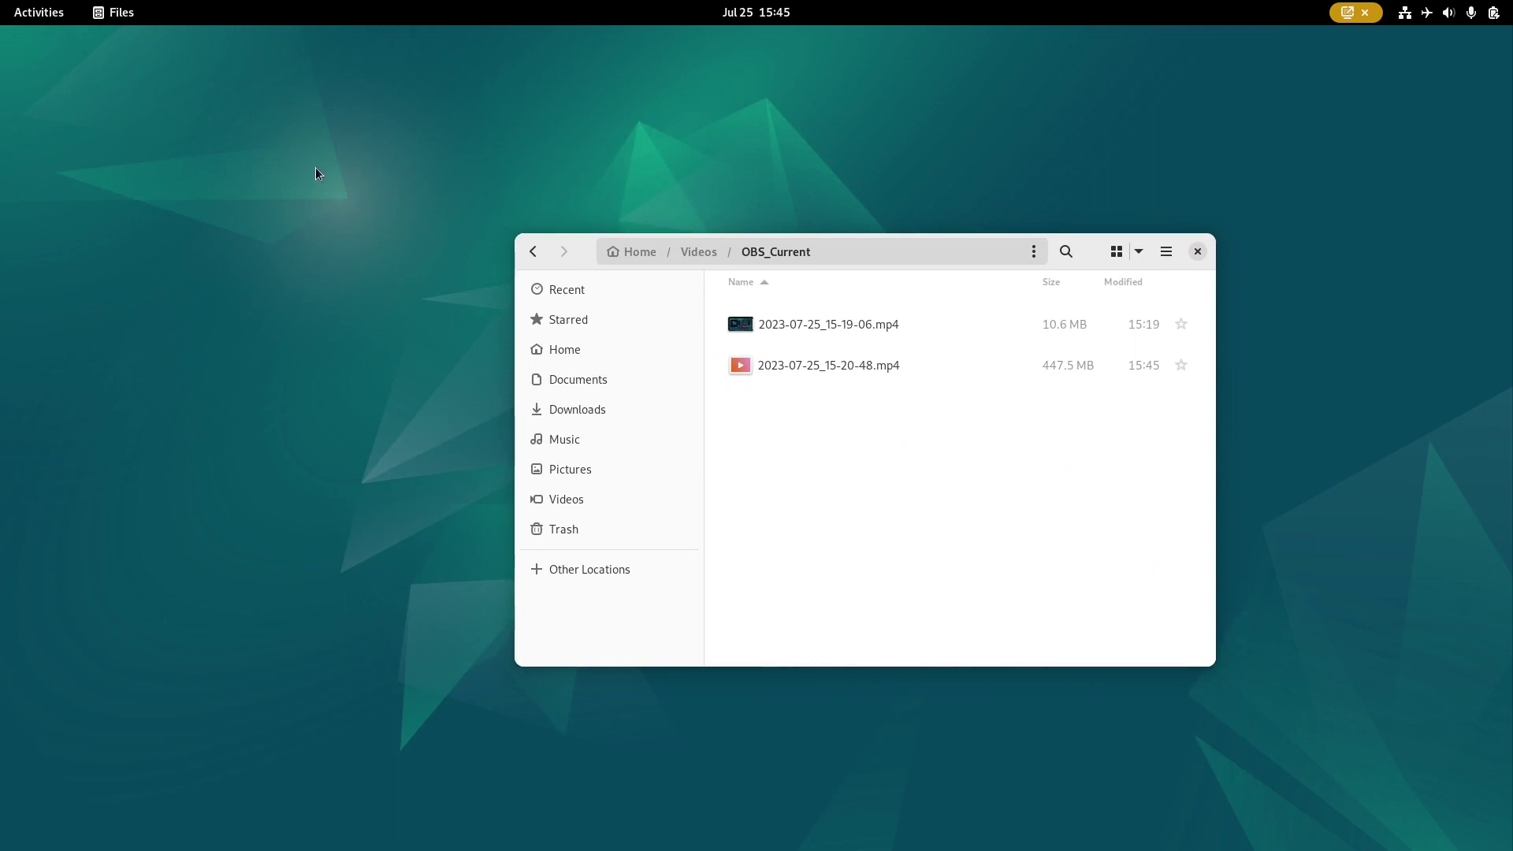
mouse_move(1, 1)
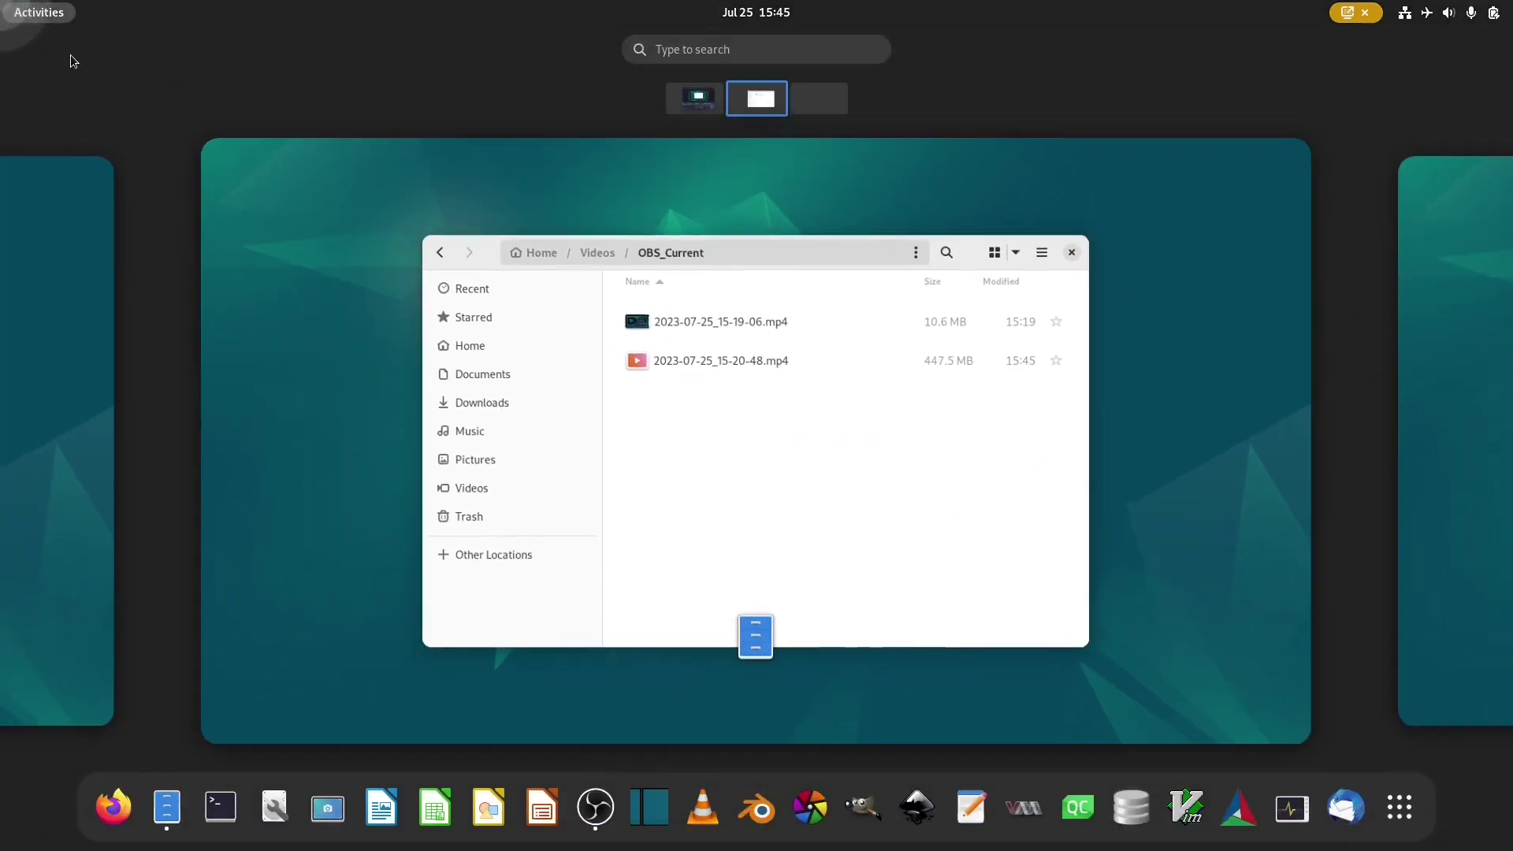
Switch to the first workspace and bring OBS Studio forward, its recording still running at 00:24:39.
left_click(700, 106)
left_click(1092, 175)
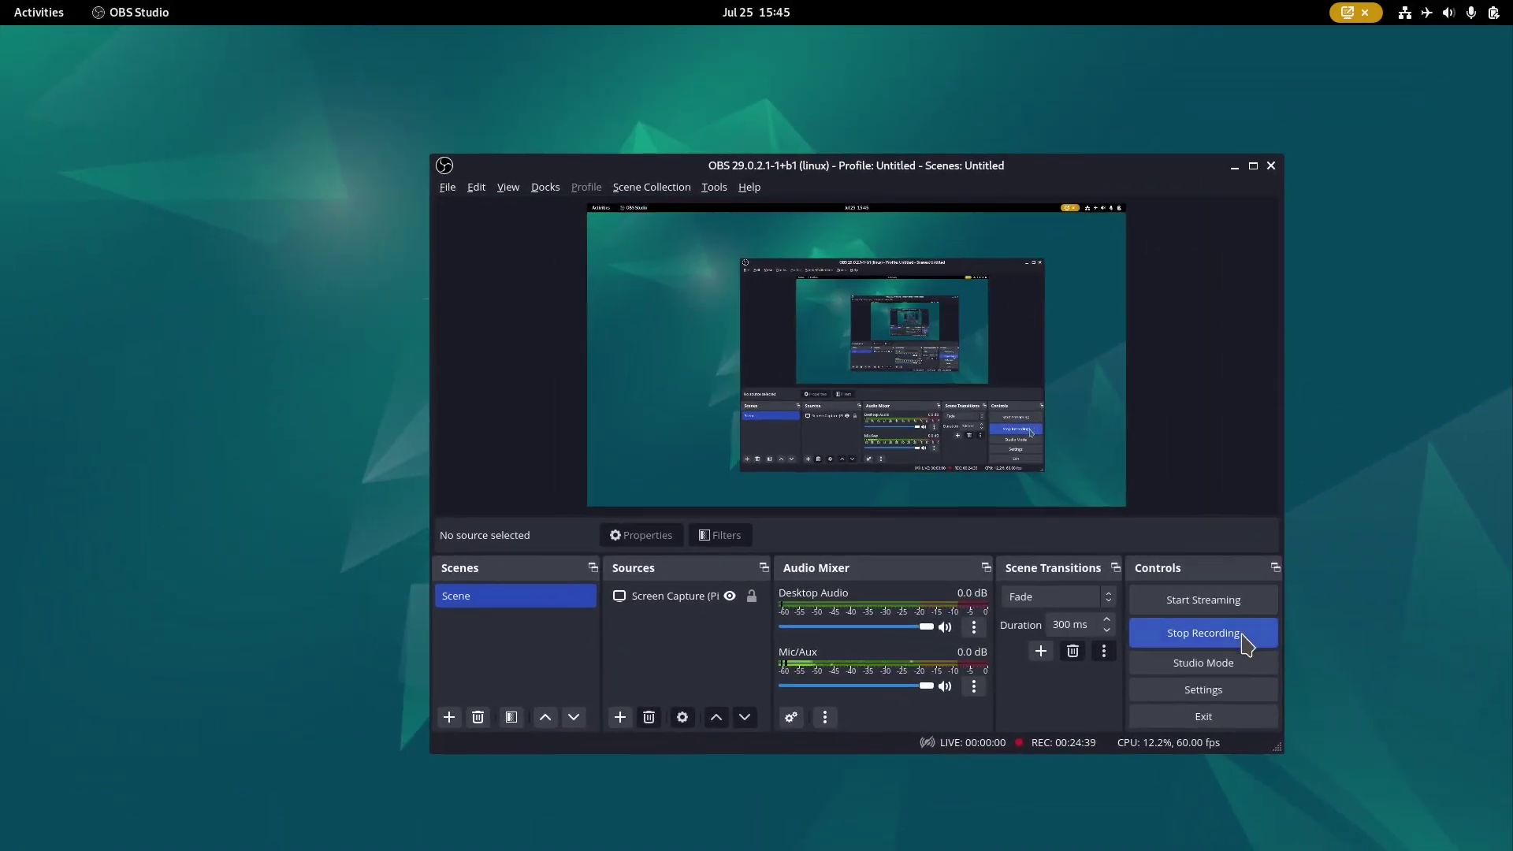